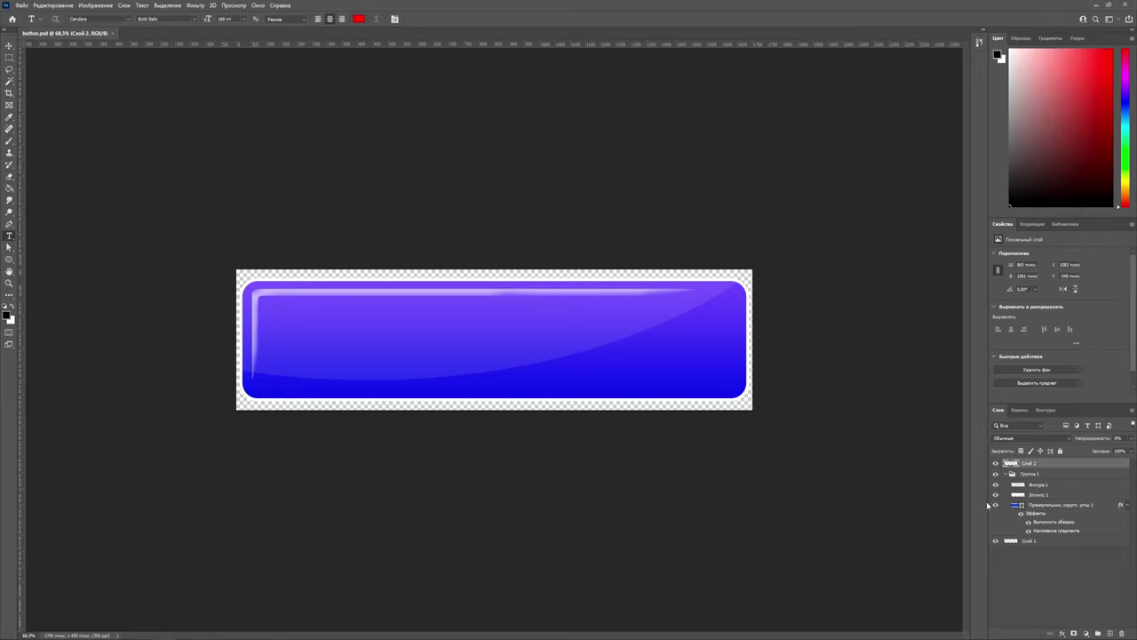
# Toggle the rounded button and Эллипс 1 layers off and on, then show the Timeline panel.
pyautogui.click(996, 504)
pyautogui.click(996, 505)
pyautogui.click(996, 495)
pyautogui.click(996, 495)
pyautogui.click(257, 5)
pyautogui.click(294, 341)
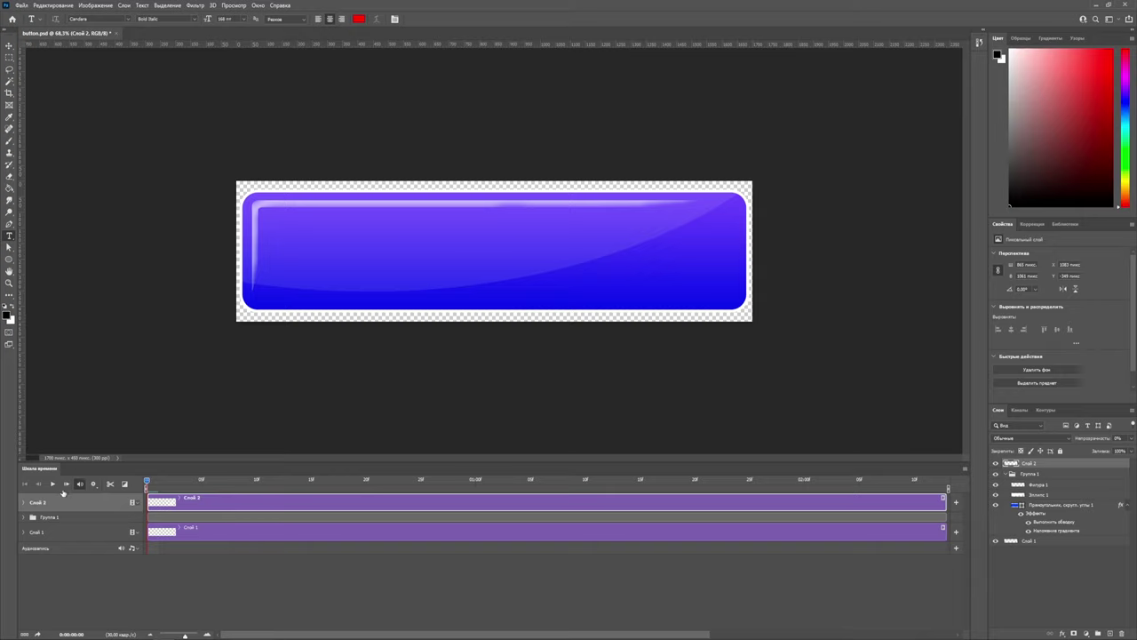
# Convert the timeline to a frame animation and step through frames 2 to 7.
pyautogui.click(25, 635)
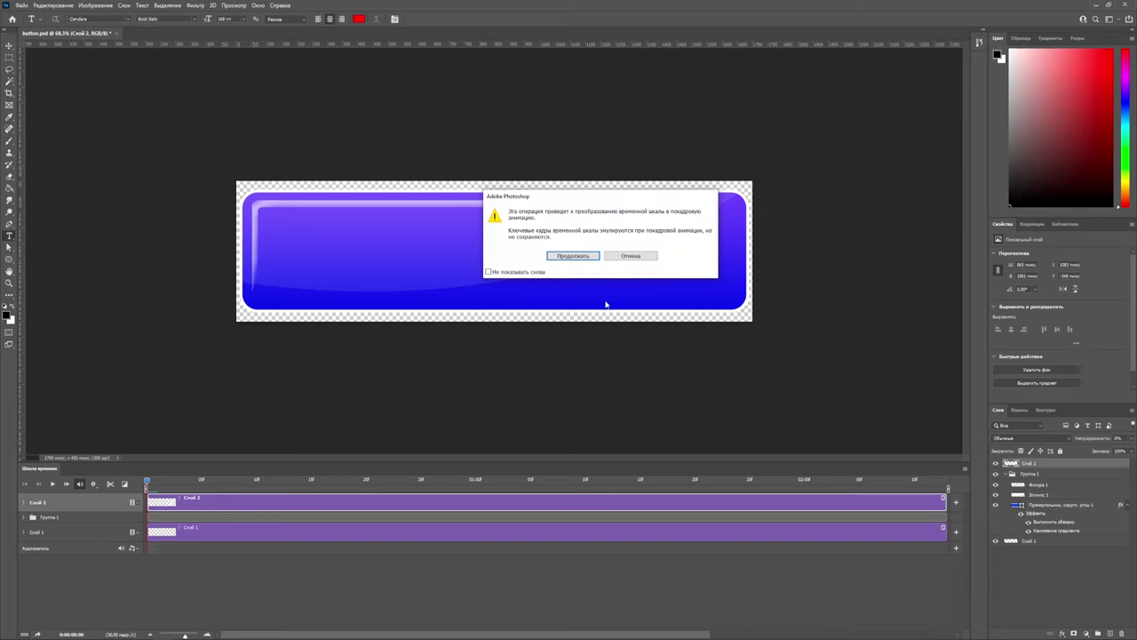
pyautogui.click(576, 257)
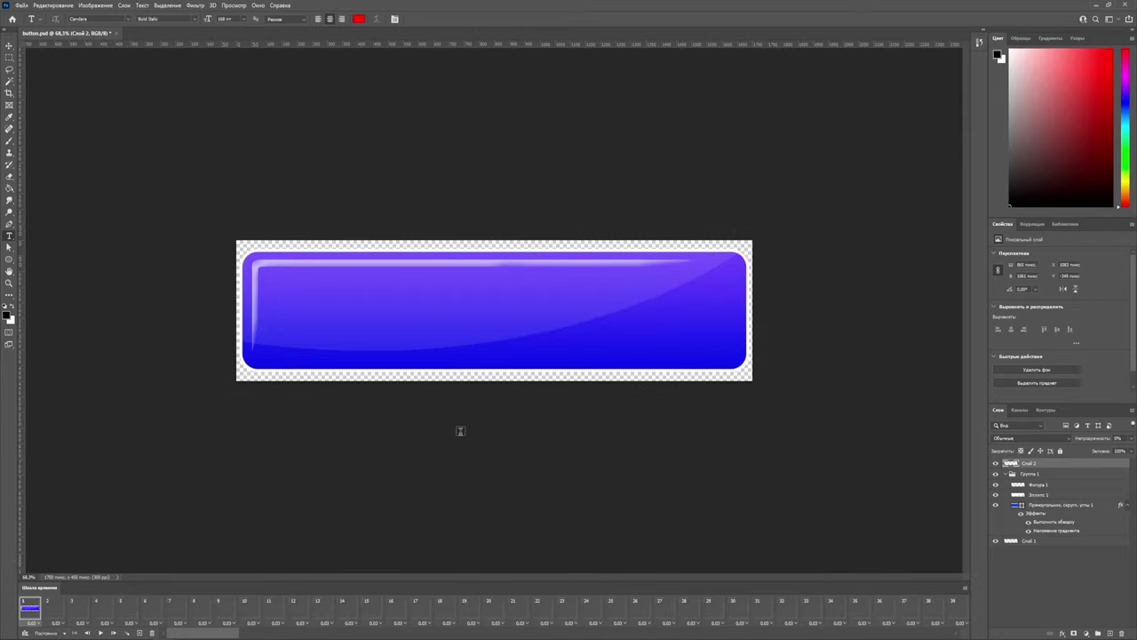
pyautogui.click(56, 610)
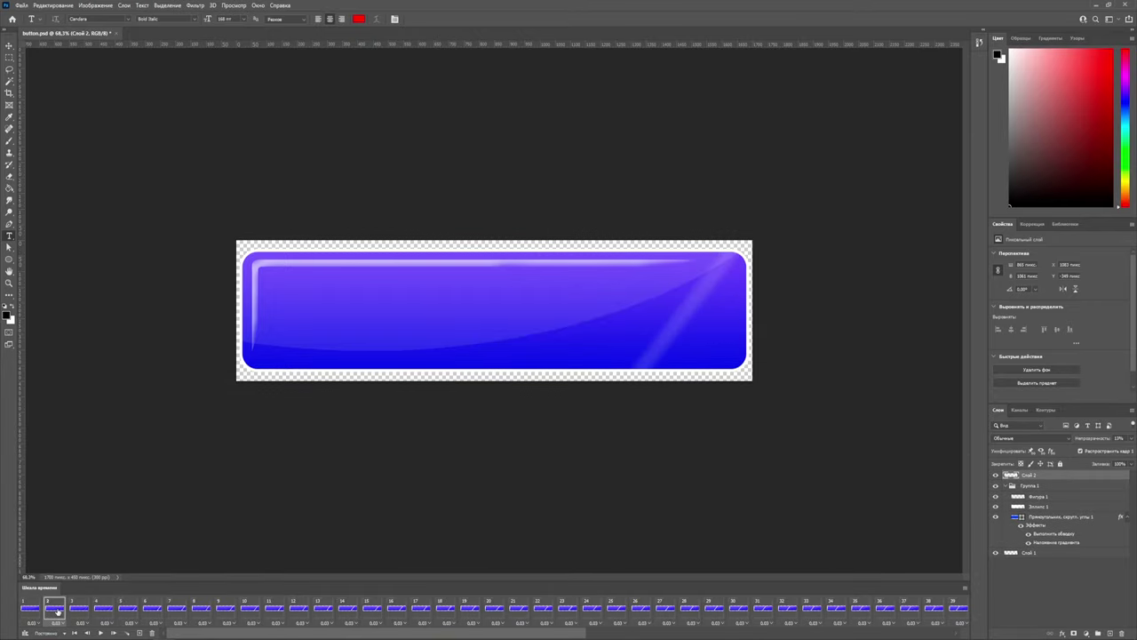
pyautogui.click(78, 609)
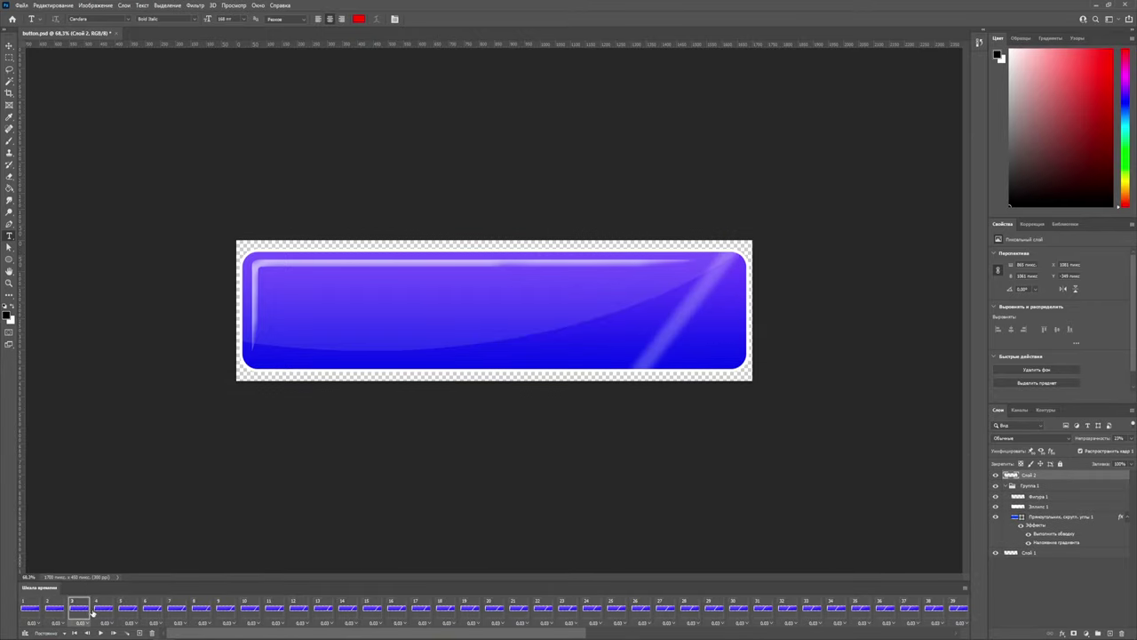
pyautogui.click(104, 611)
pyautogui.click(134, 611)
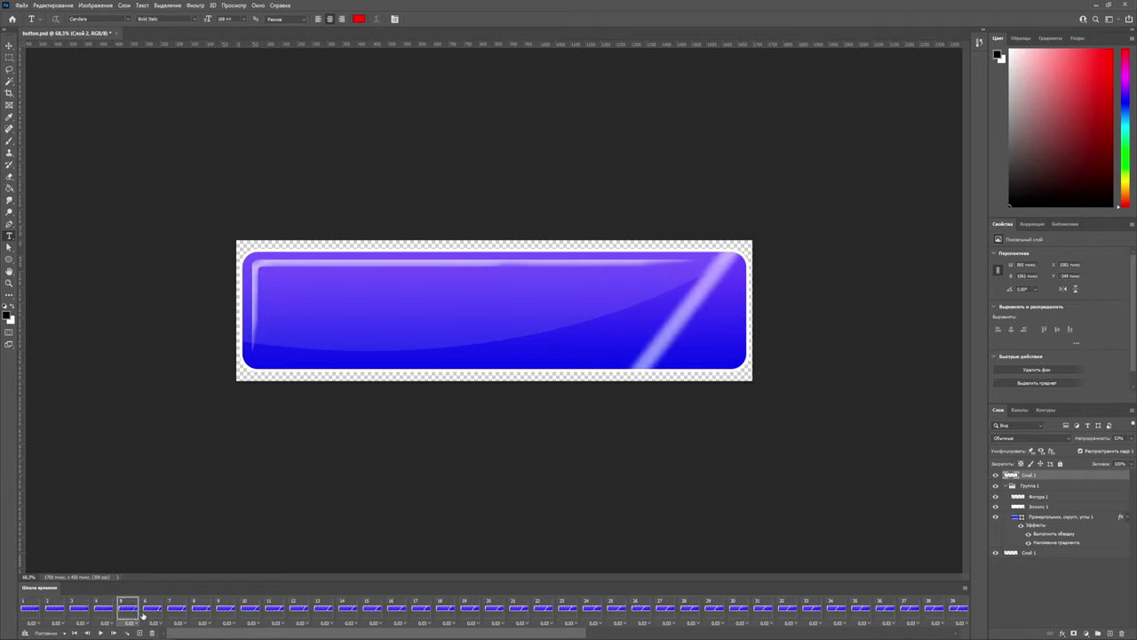
pyautogui.click(154, 611)
pyautogui.click(180, 609)
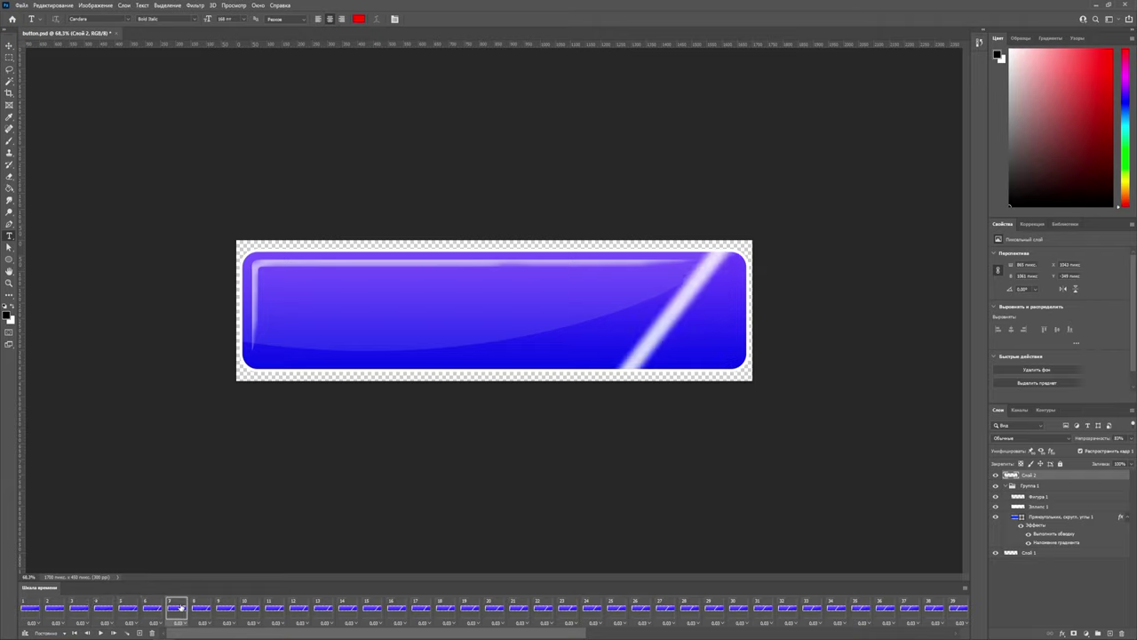
# Check the shine streak layer, step through frames 8 to 16, and play the animation.
pyautogui.click(996, 476)
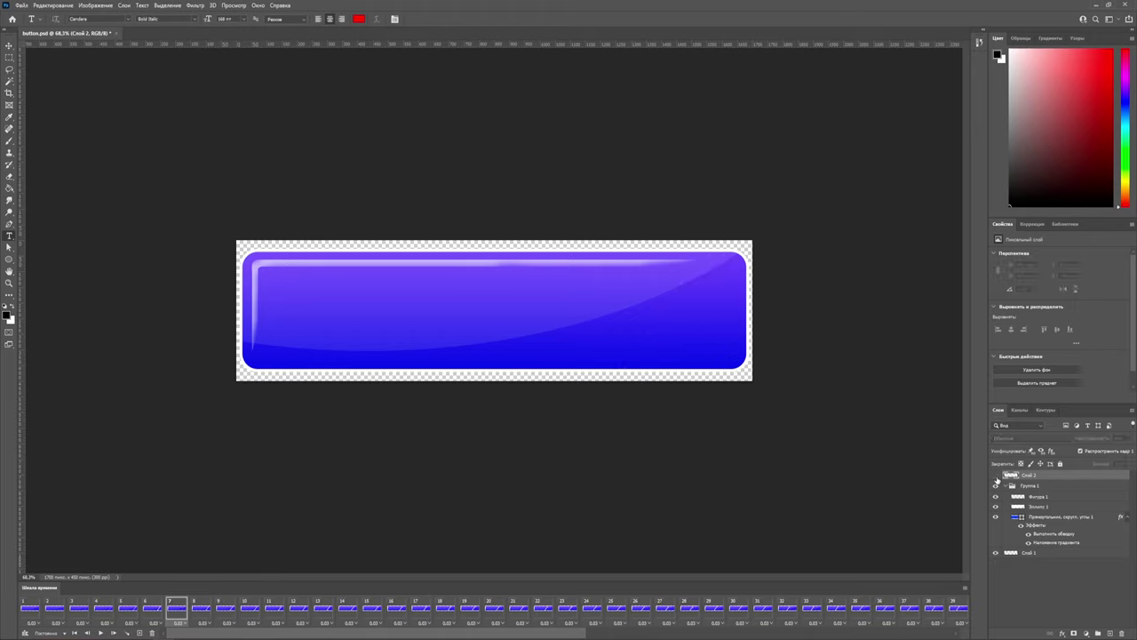
pyautogui.click(996, 476)
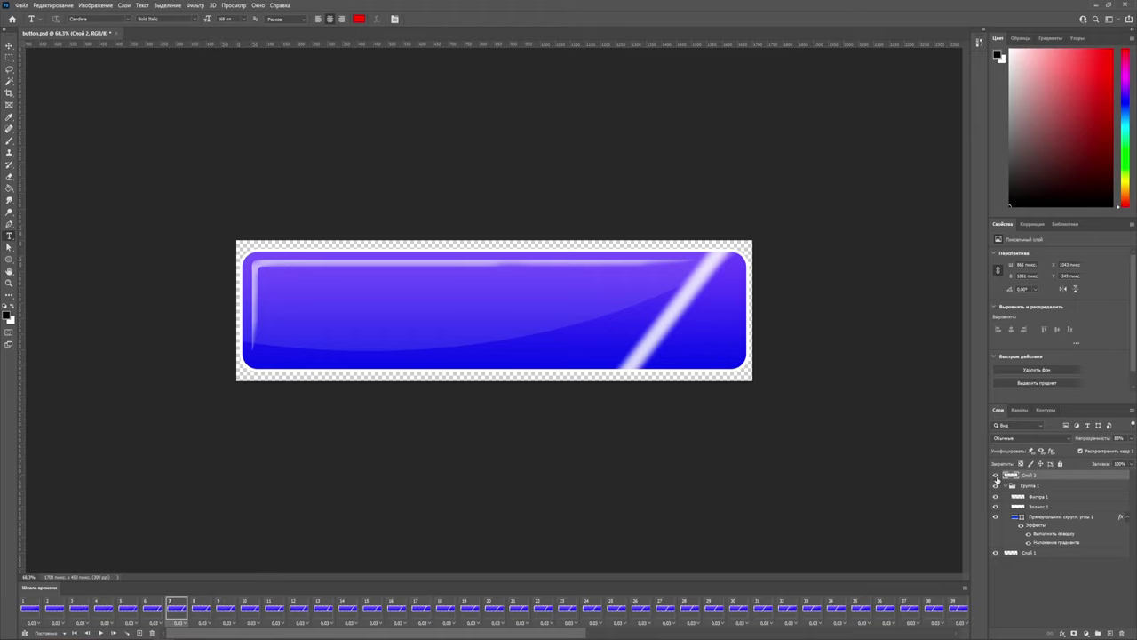
pyautogui.click(210, 610)
pyautogui.click(228, 610)
pyautogui.click(244, 611)
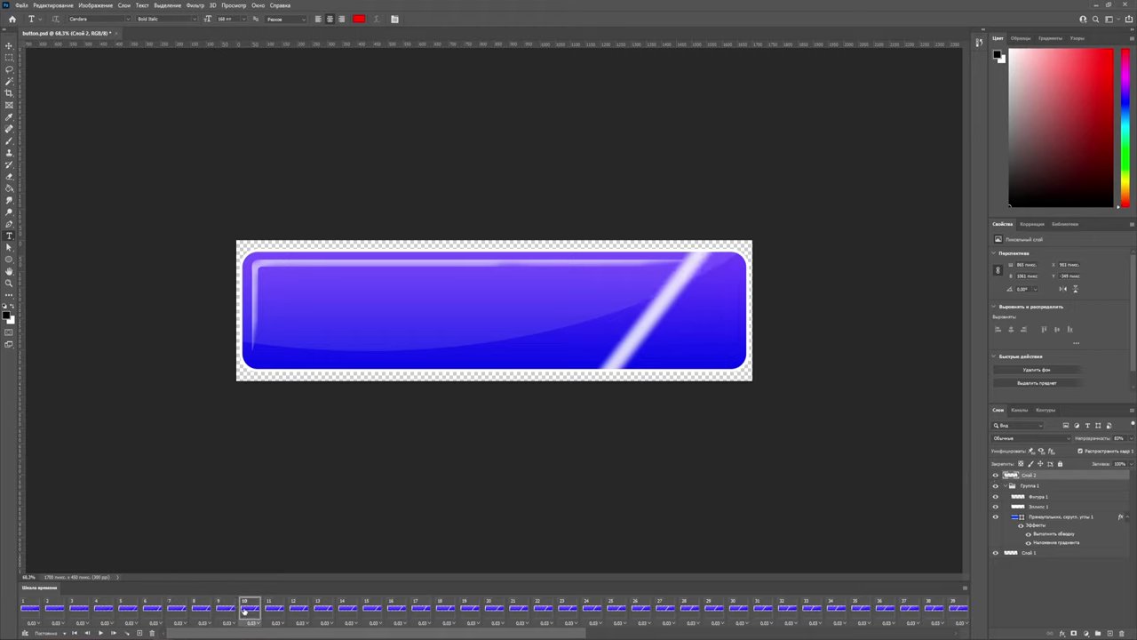
pyautogui.click(275, 613)
pyautogui.click(300, 613)
pyautogui.click(325, 613)
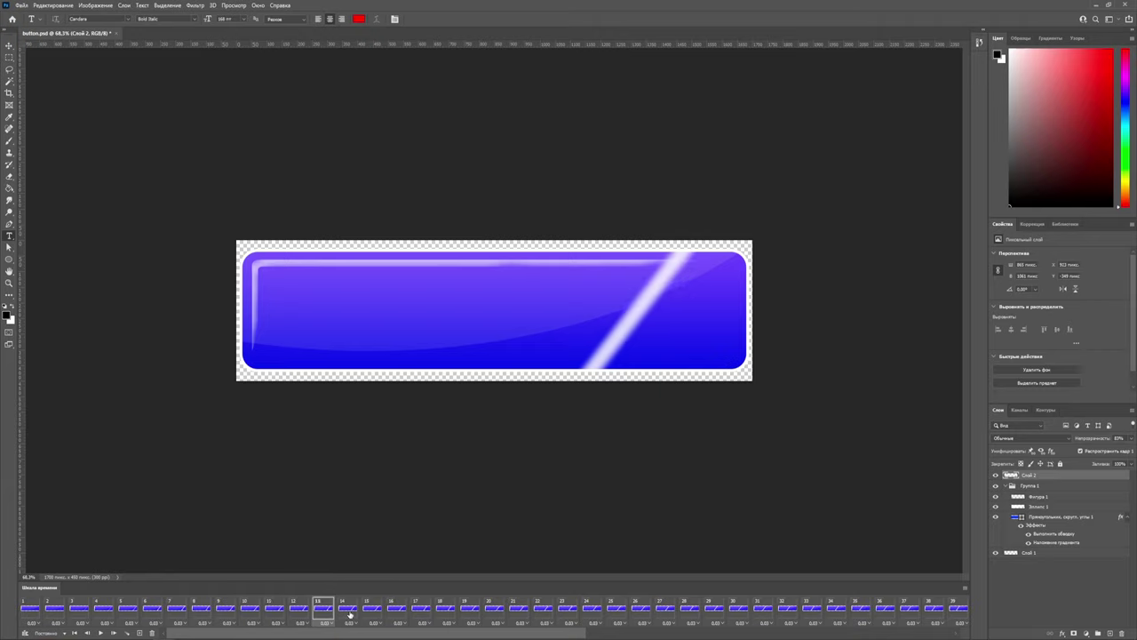
pyautogui.click(349, 613)
pyautogui.click(377, 613)
pyautogui.click(400, 613)
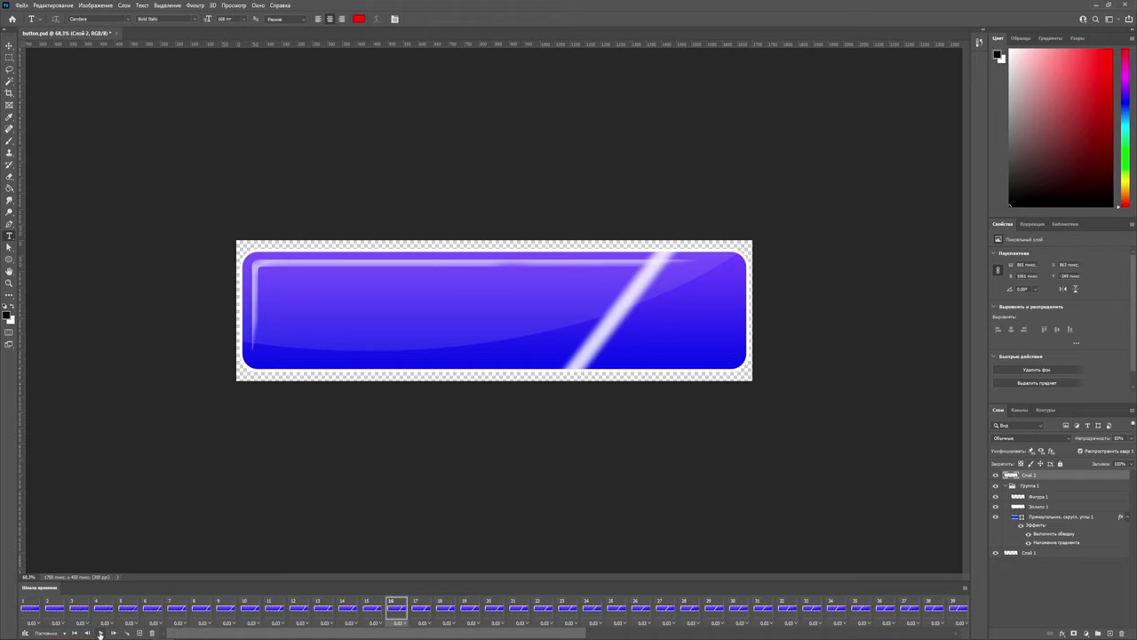
pyautogui.click(101, 632)
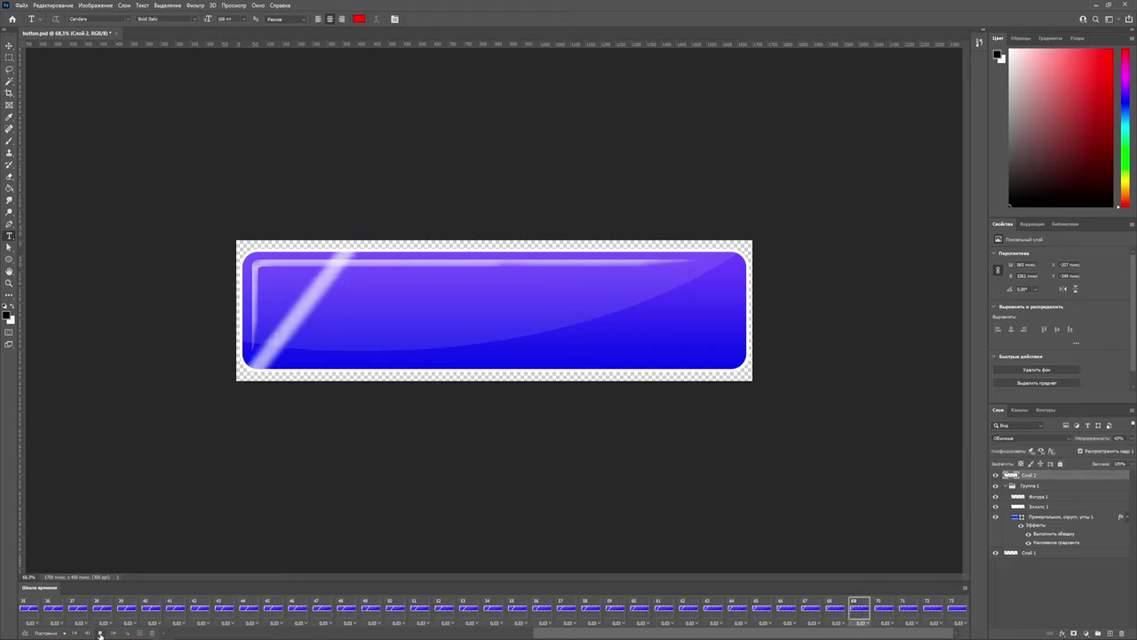
# Stop the playback and return the animation to frame 1.
pyautogui.press('space')
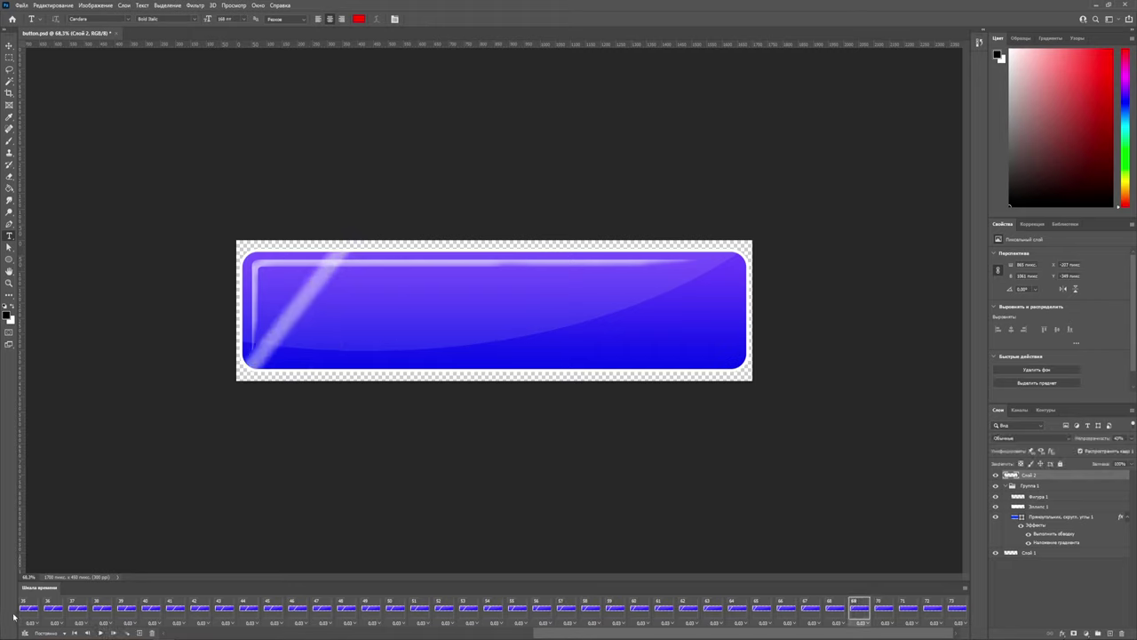
pyautogui.moveTo(567, 634); pyautogui.dragTo(114, 633)
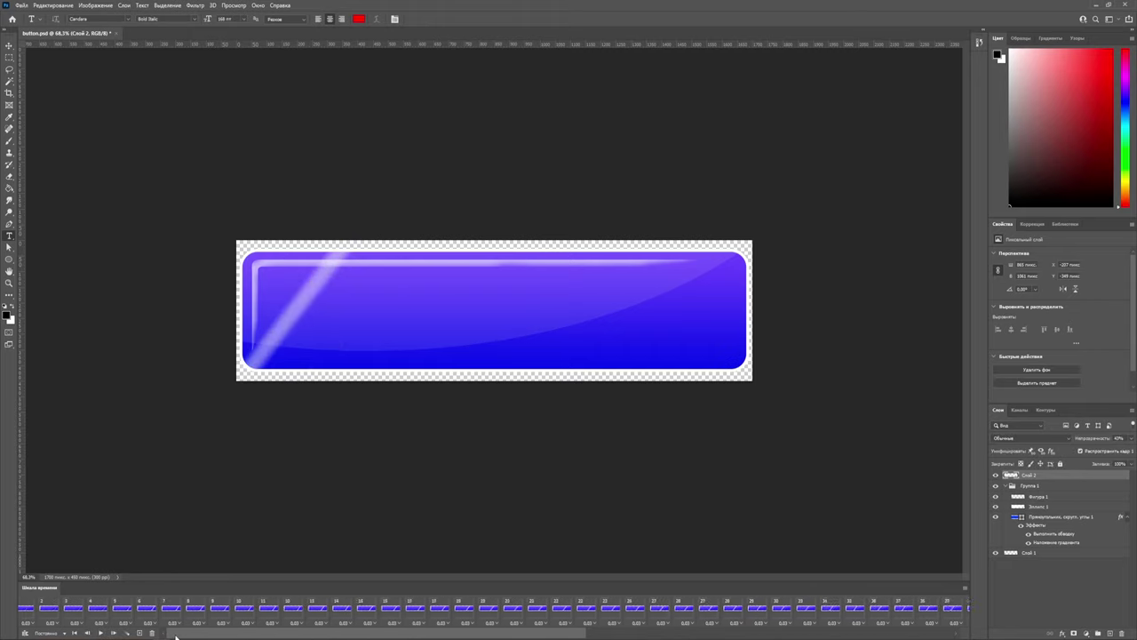
pyautogui.click(34, 608)
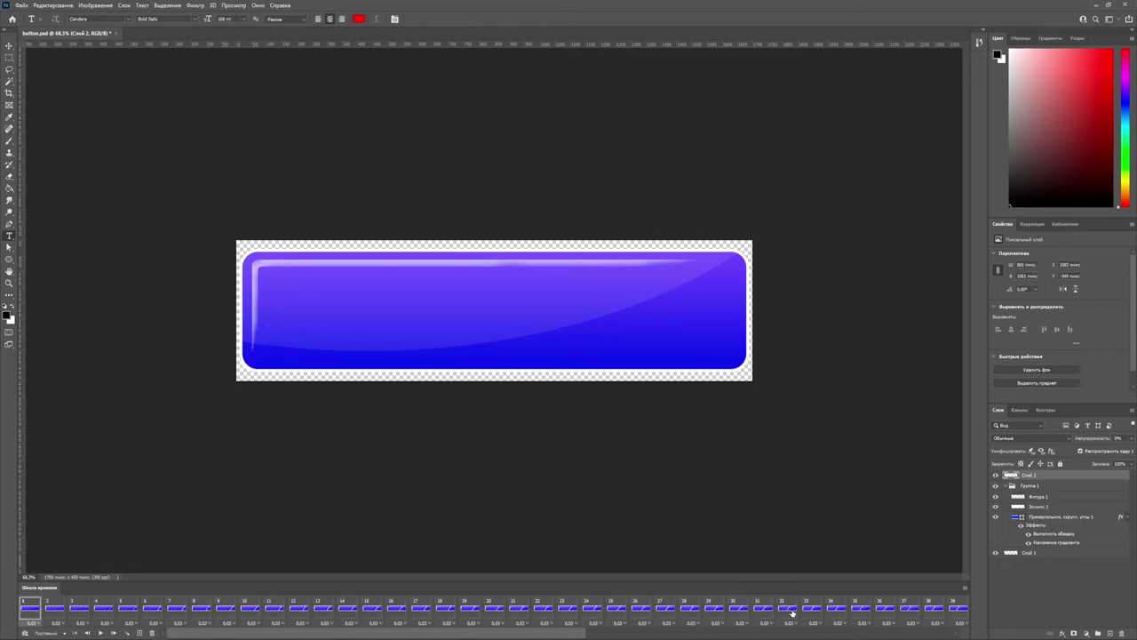
pyautogui.scroll(-3, 792, 613)
pyautogui.scroll(-4, 791, 613)
pyautogui.scroll(-5, 790, 613)
pyautogui.scroll(-3, 788, 614)
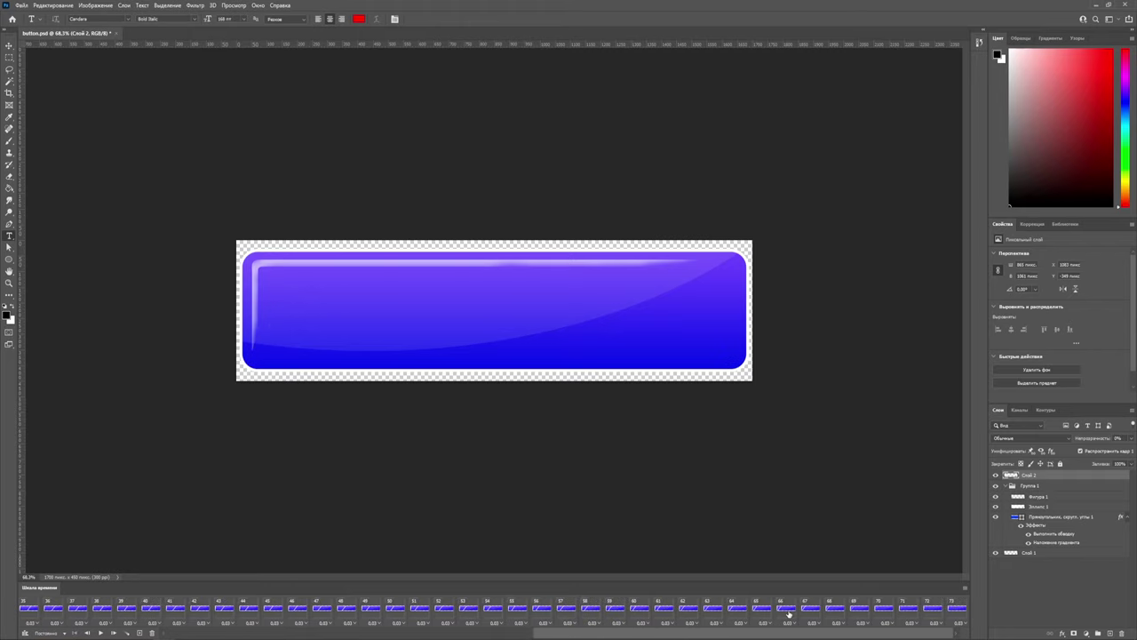
# Select all animation frames and pick the rounded rectangle button layer.
pyautogui.keyDown('shift'); pyautogui.click(945, 608); pyautogui.keyUp('shift')
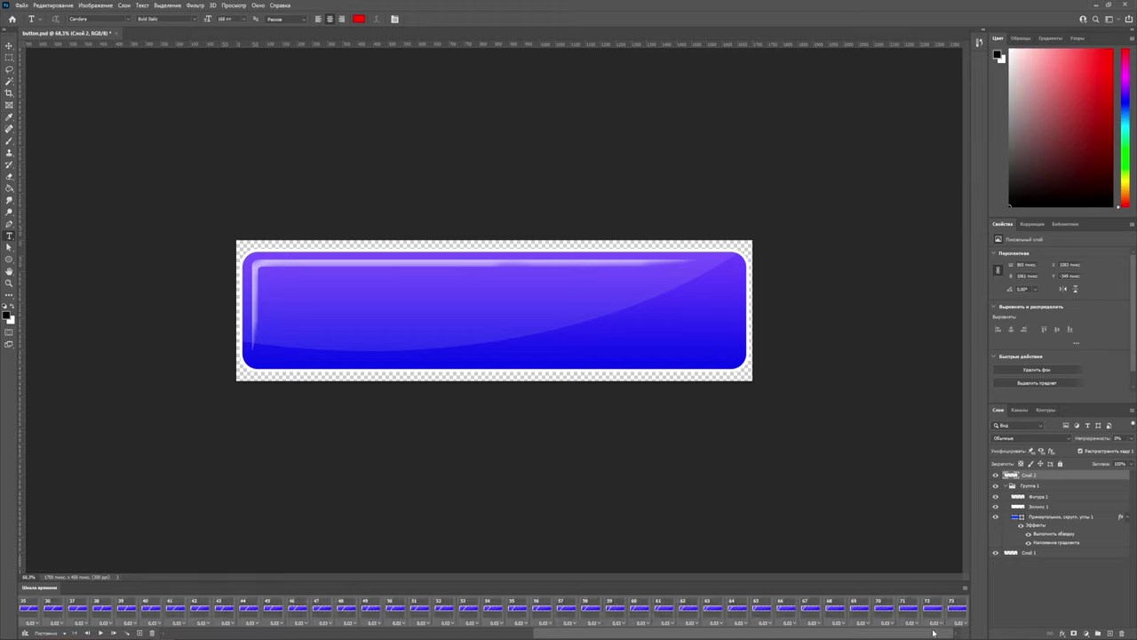
pyautogui.moveTo(936, 634)
pyautogui.mouseDown()
pyautogui.moveTo(884, 636)
pyautogui.moveTo(935, 636)
pyautogui.mouseUp()
pyautogui.moveTo(769, 633); pyautogui.dragTo(426, 634)
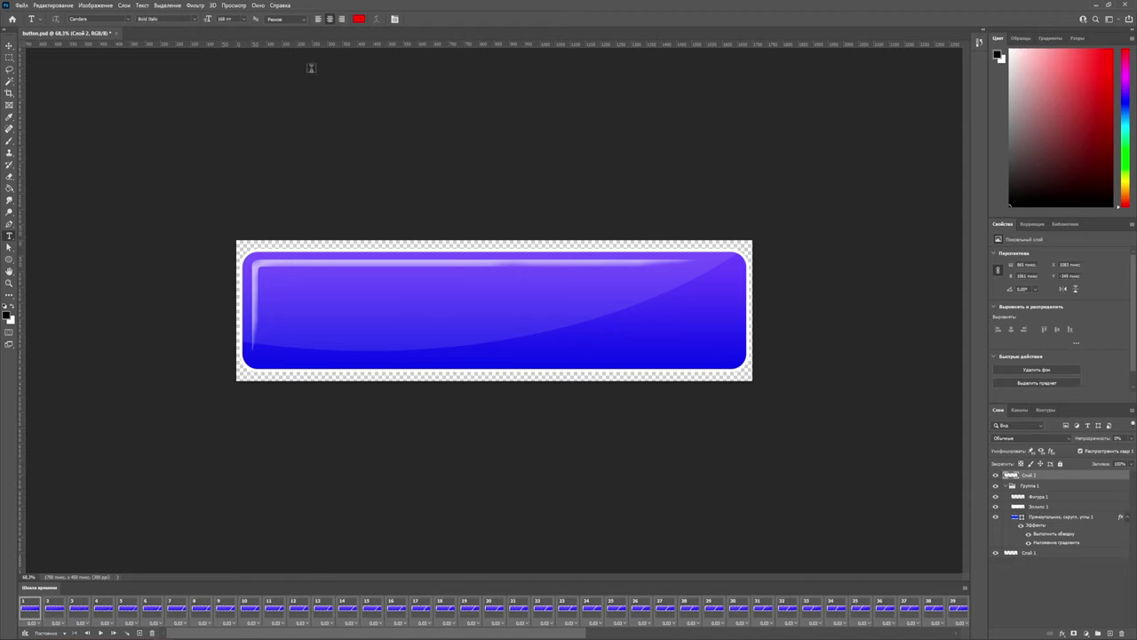
pyautogui.rightClick(744, 48)
pyautogui.press('Escape')
pyautogui.click(1022, 518)
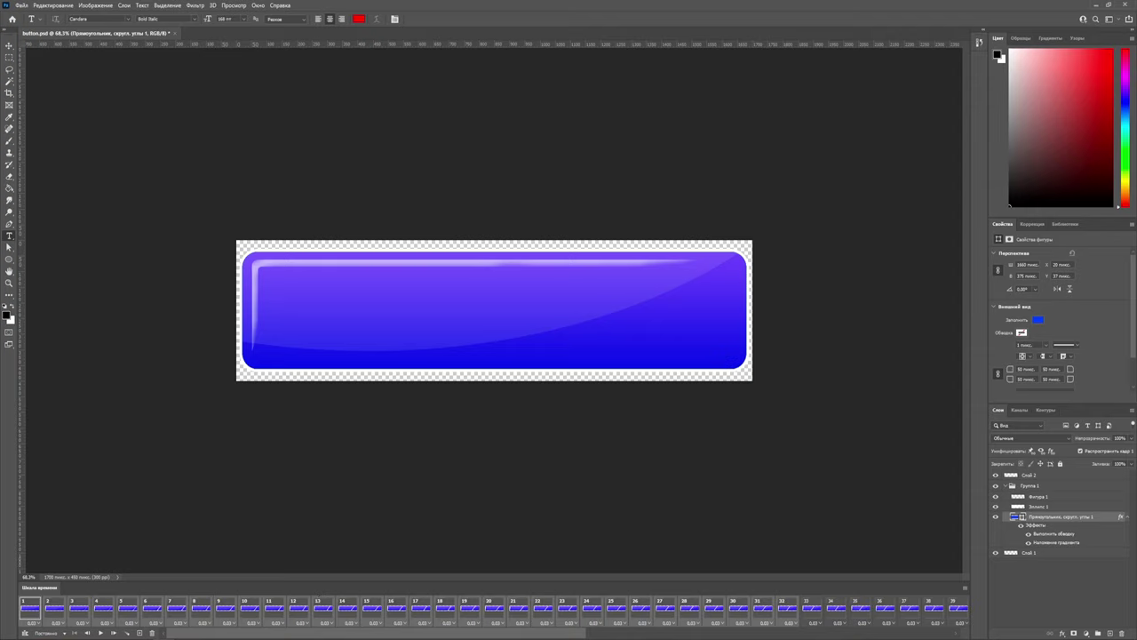
pyautogui.moveTo(238, 637); pyautogui.dragTo(770, 636)
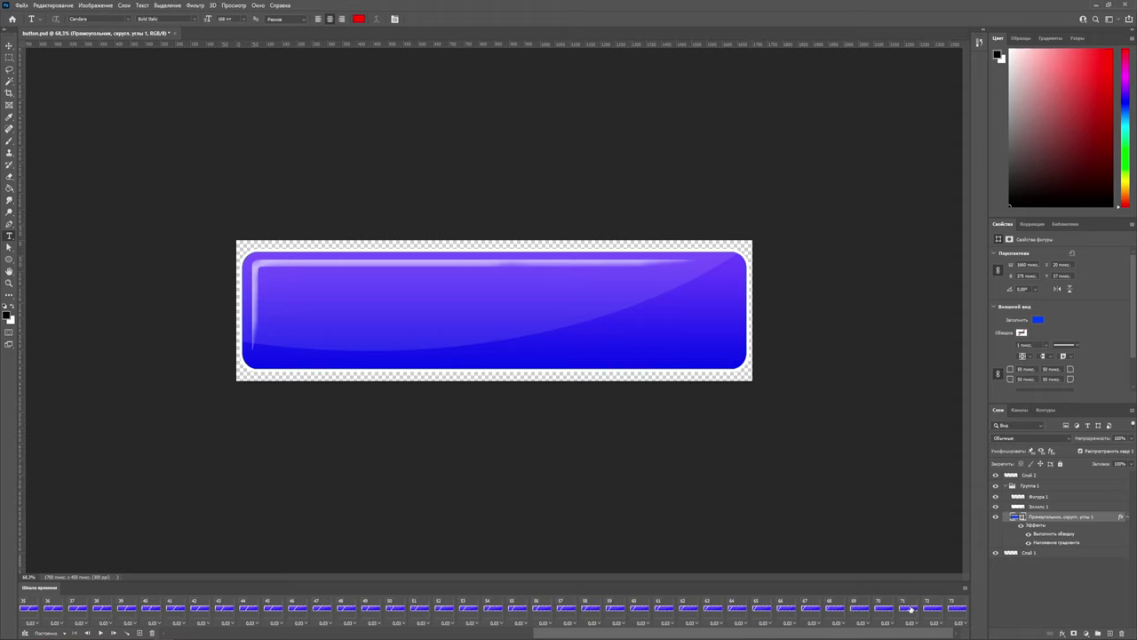
# Create a new 150 × 30 px document with a transparent background.
pyautogui.click(20, 6)
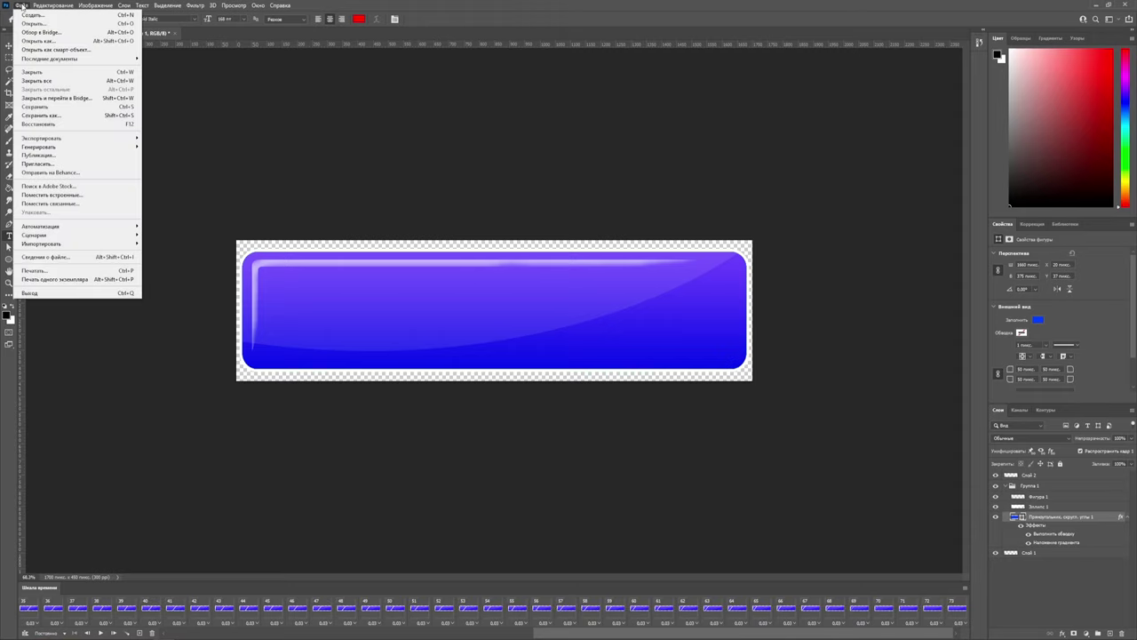
pyautogui.click(36, 13)
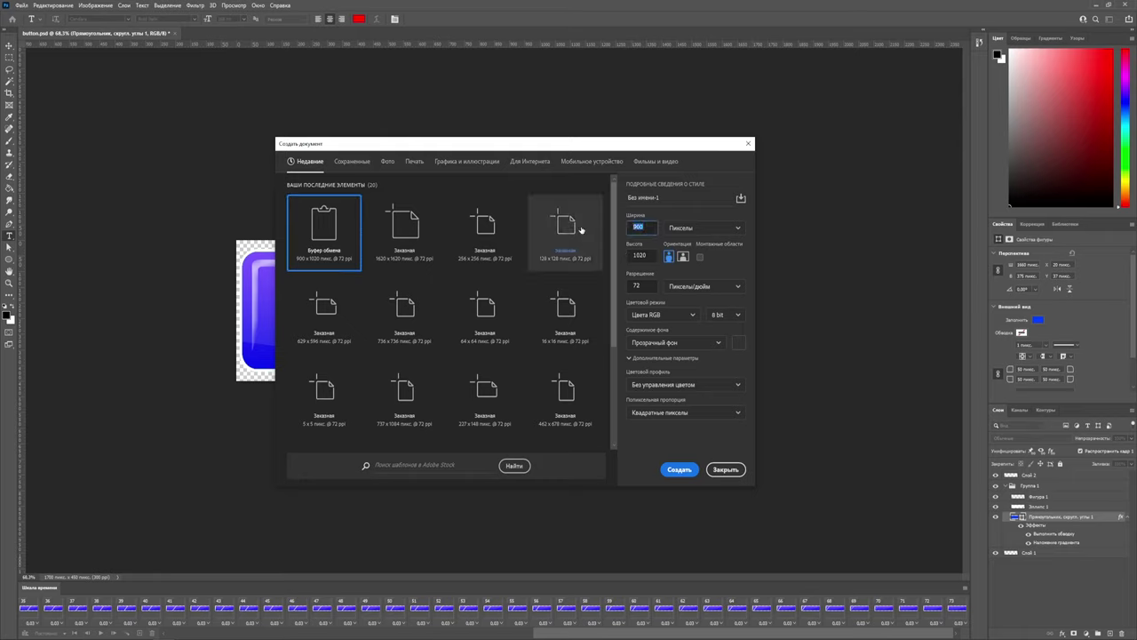
pyautogui.write('150')
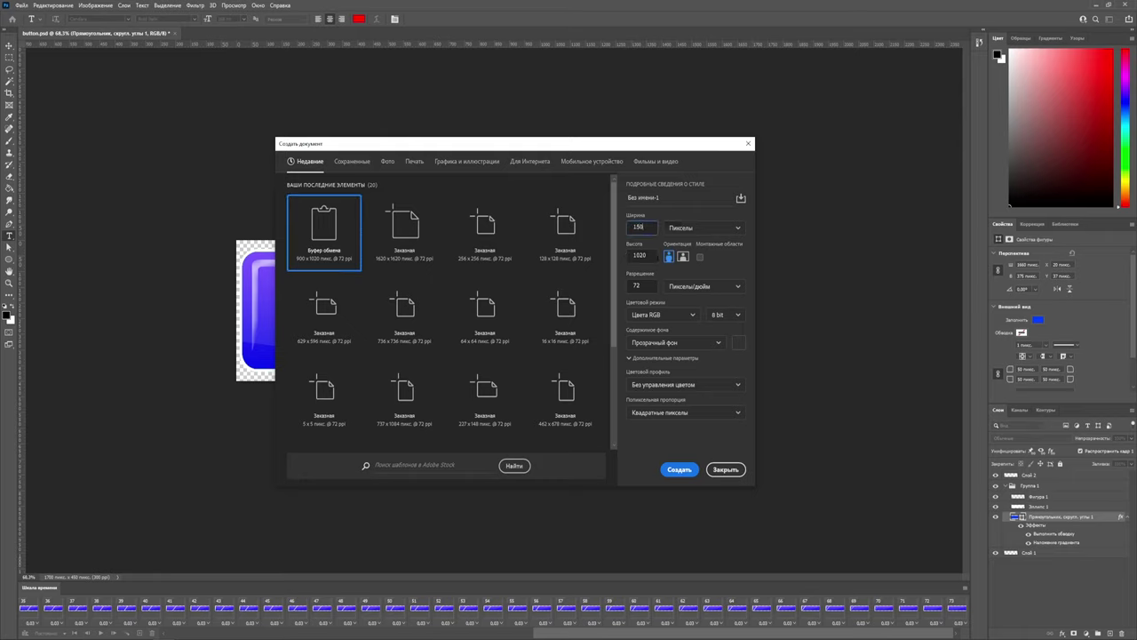
pyautogui.press('Tab')
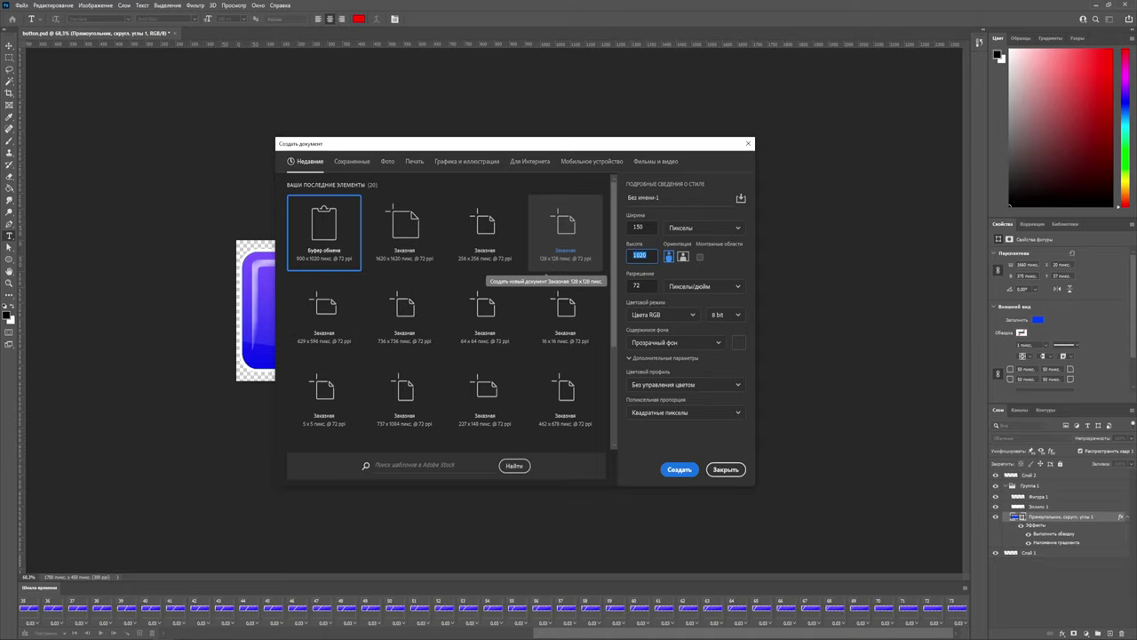
pyautogui.write('30')
pyautogui.click(680, 469)
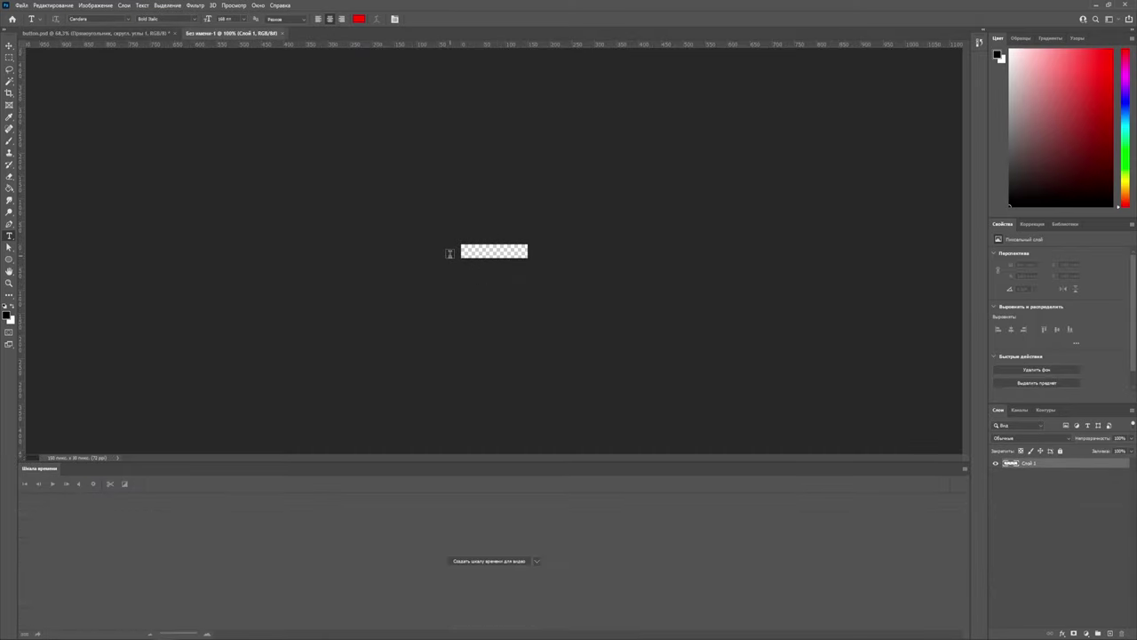
pyautogui.keyDown('alt'); pyautogui.scroll(10, 487, 256); pyautogui.keyUp('alt')
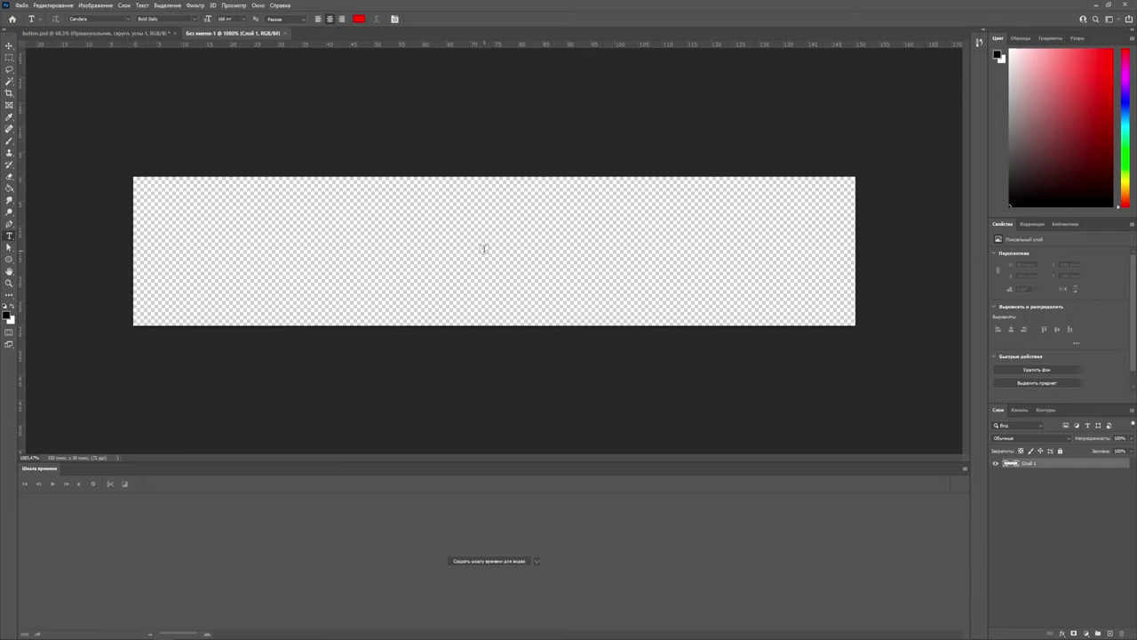
pyautogui.keyDown('alt'); pyautogui.scroll(-1, 484, 249); pyautogui.keyUp('alt')
# Draw a rectangle filling the new canvas with the Rectangle tool.
pyautogui.click(10, 260)
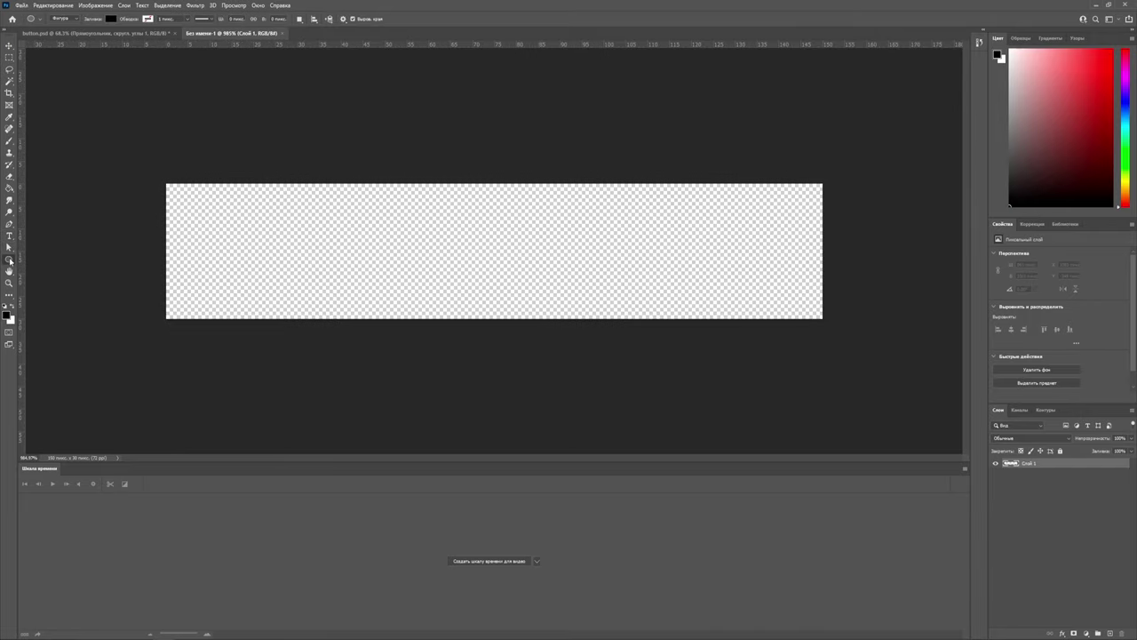
pyautogui.rightClick(10, 260)
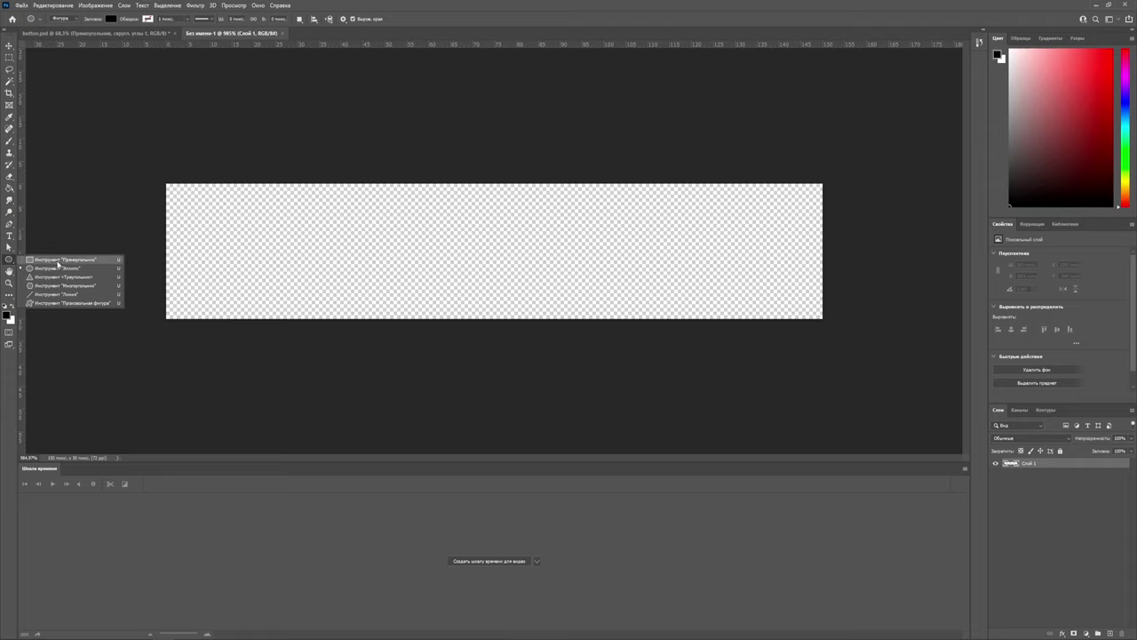
pyautogui.click(57, 262)
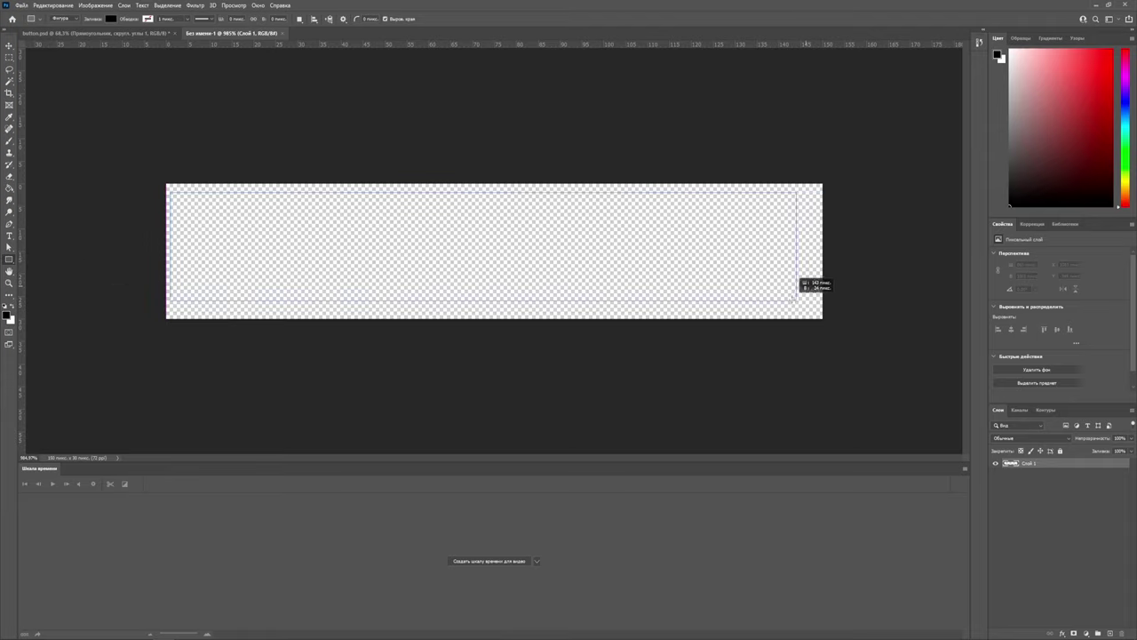
pyautogui.moveTo(695, 250); pyautogui.dragTo(808, 309)
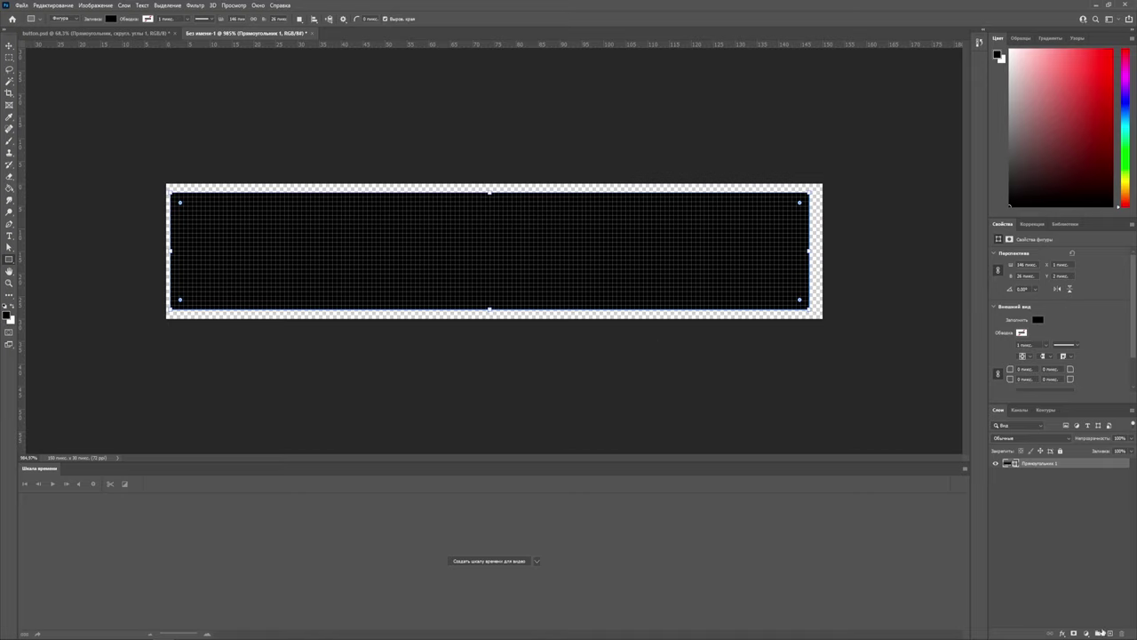
# On a new layer, draw a red 6 × 38 px strip across the bar and create a video timeline.
pyautogui.click(1100, 631)
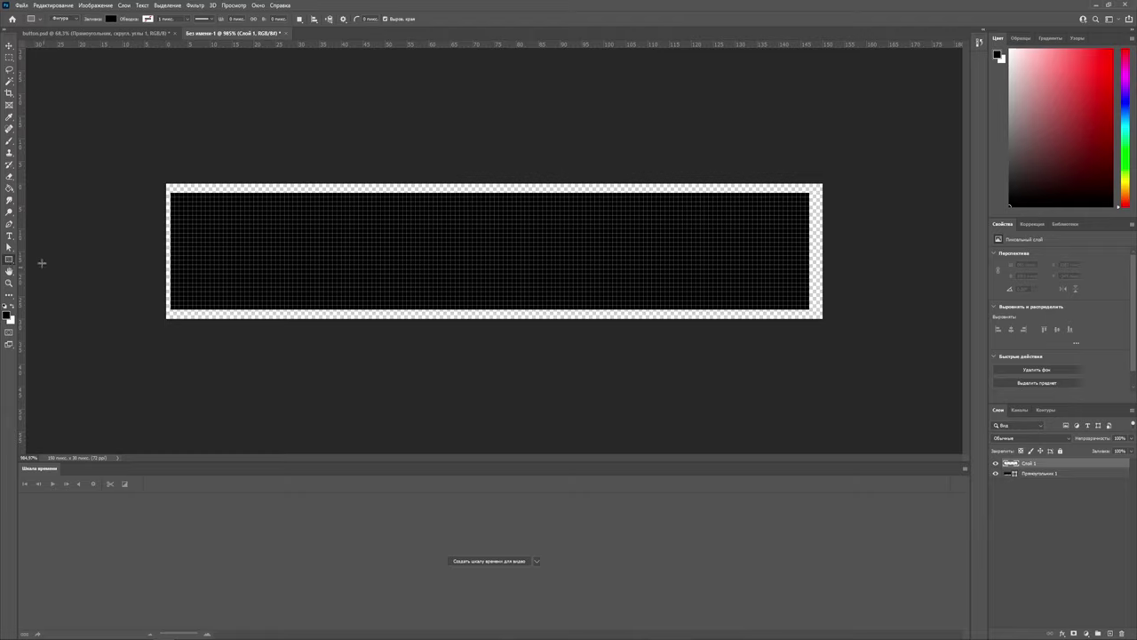
pyautogui.click(110, 18)
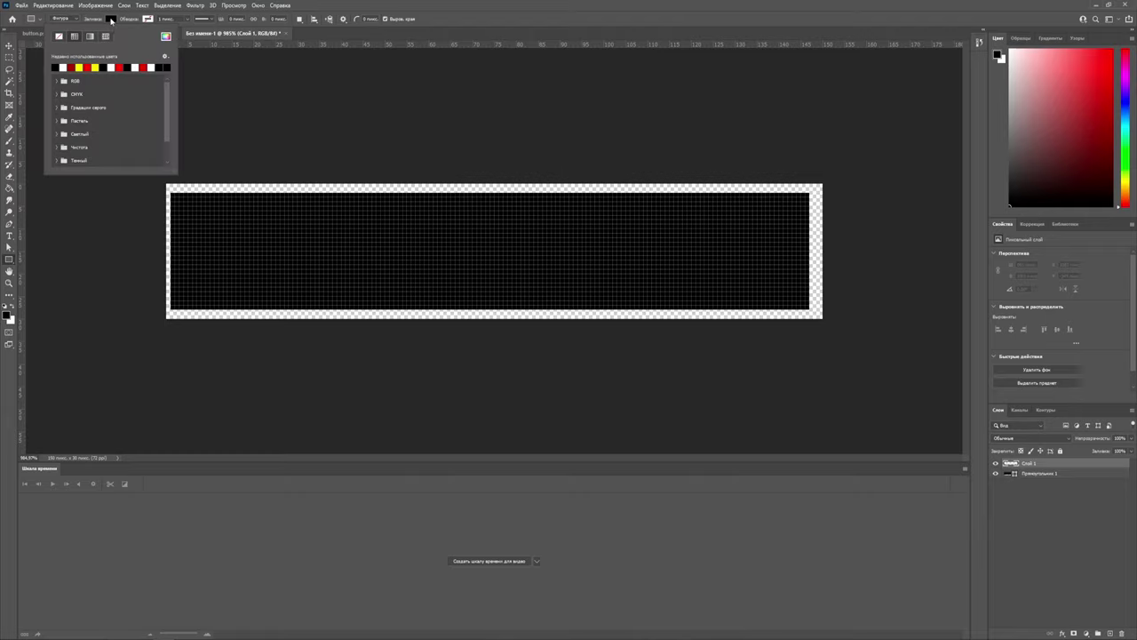
pyautogui.click(121, 67)
pyautogui.moveTo(625, 165); pyautogui.dragTo(653, 331)
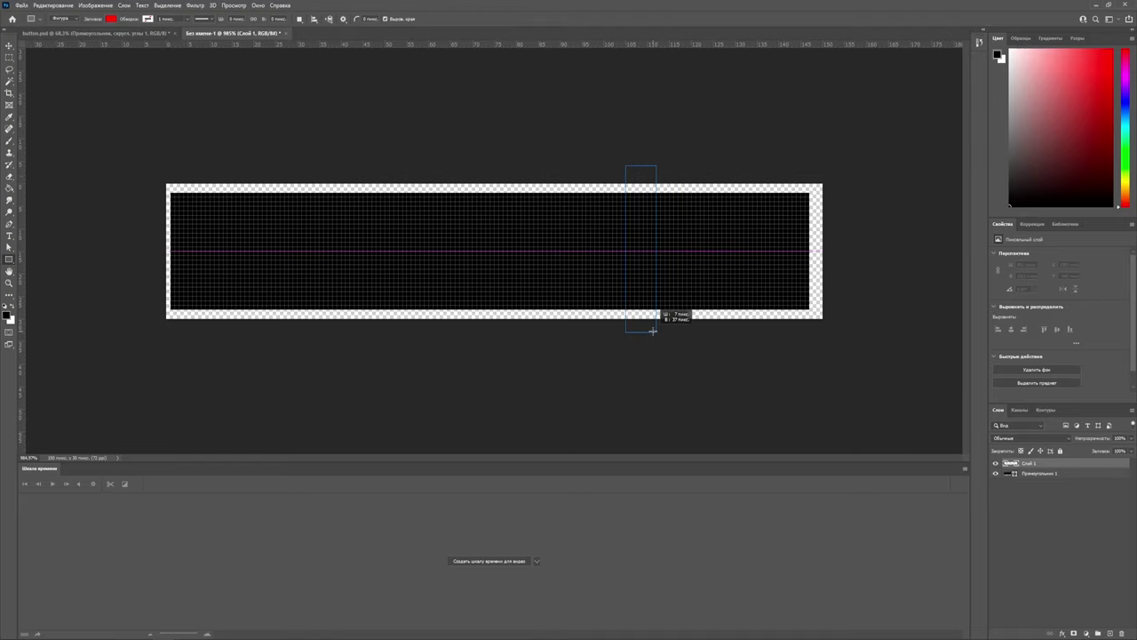
pyautogui.click(682, 259)
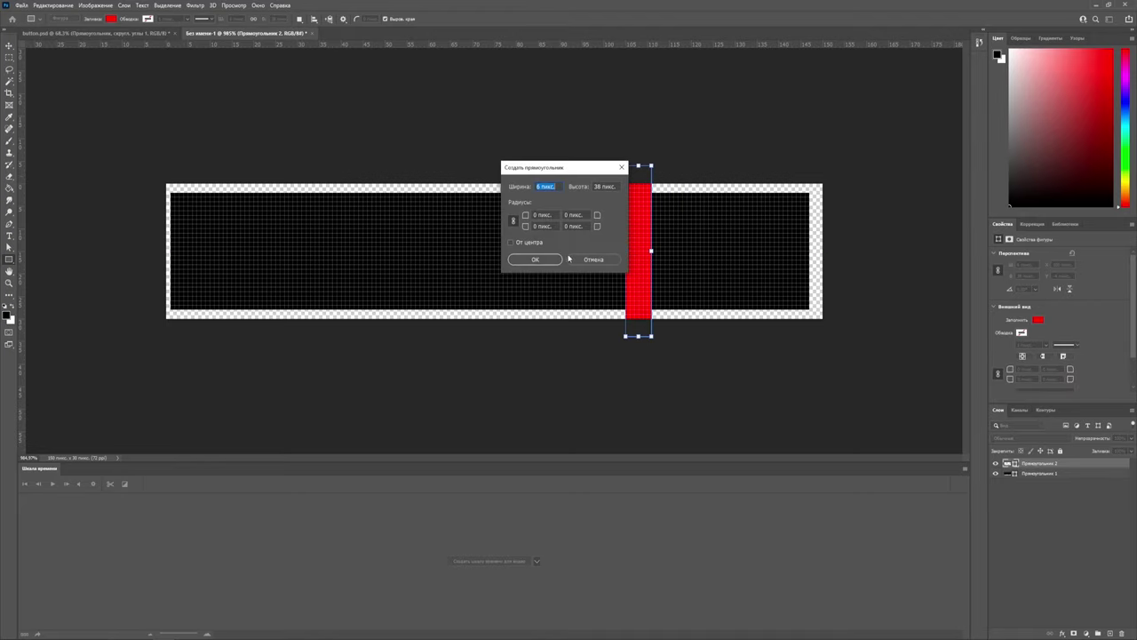
pyautogui.click(602, 259)
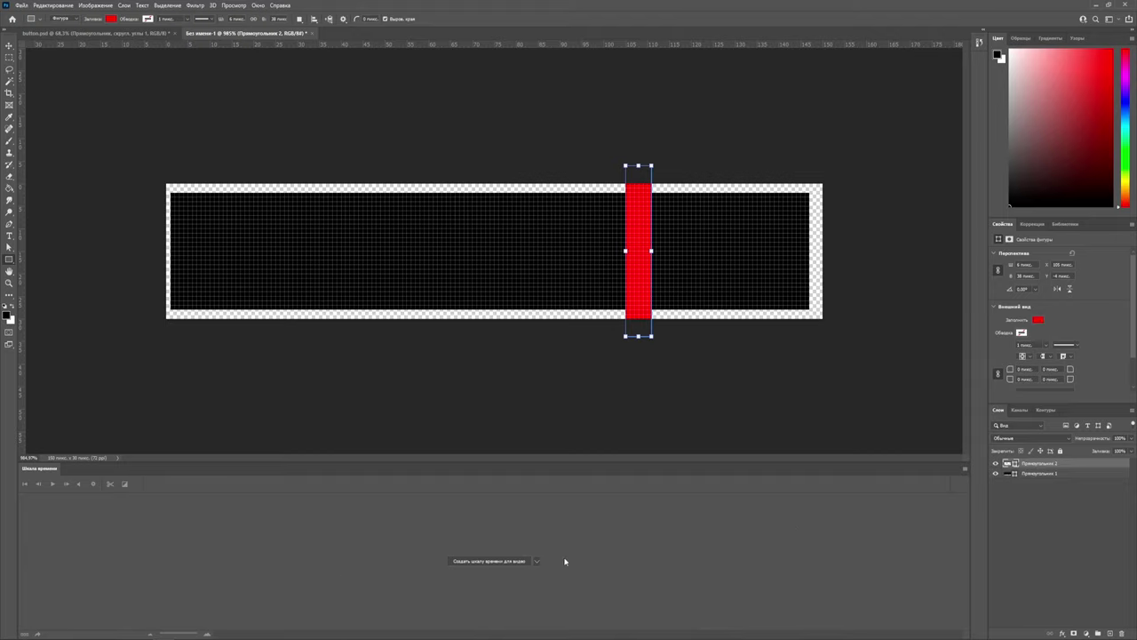
pyautogui.click(475, 560)
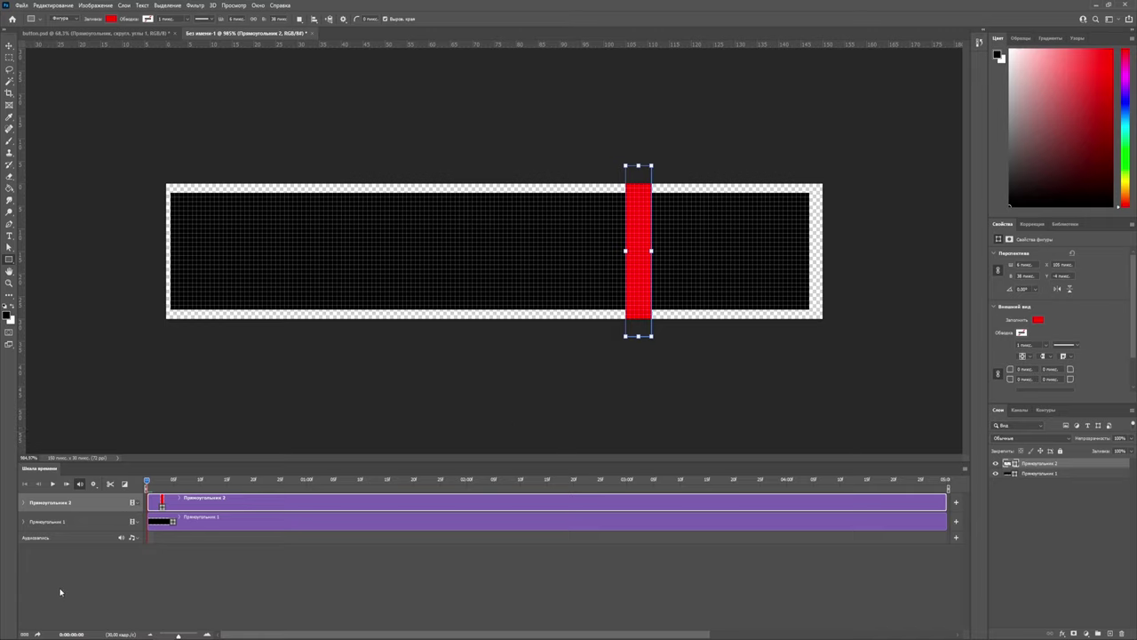
# Convert the timeline to frames, set the frame delay, and duplicate the first frame into a second.
pyautogui.click(25, 635)
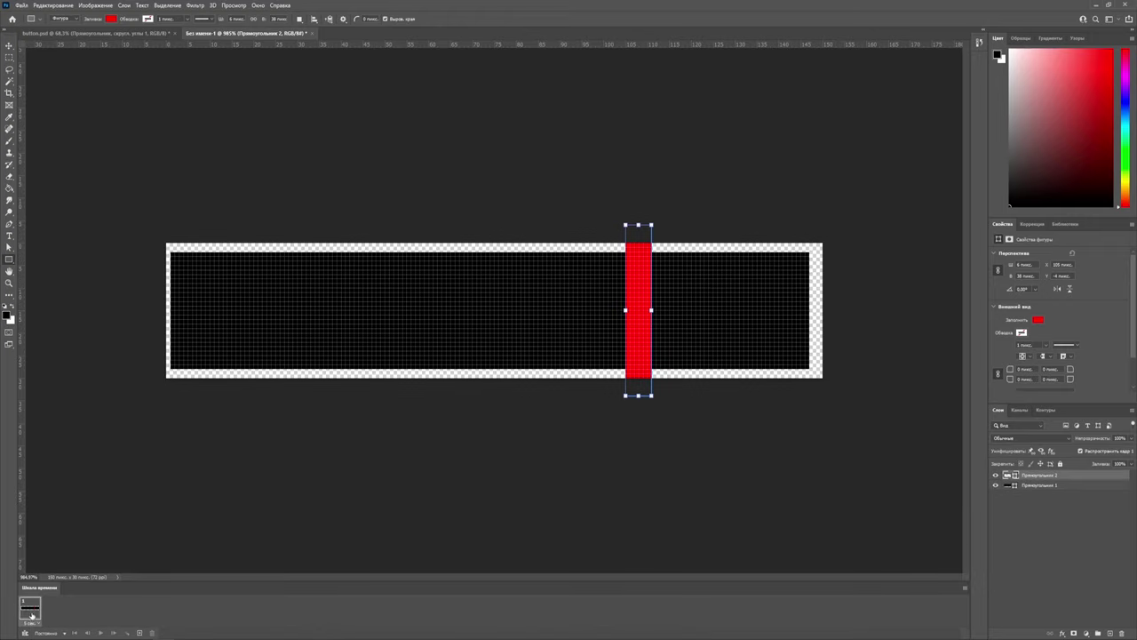
pyautogui.click(30, 625)
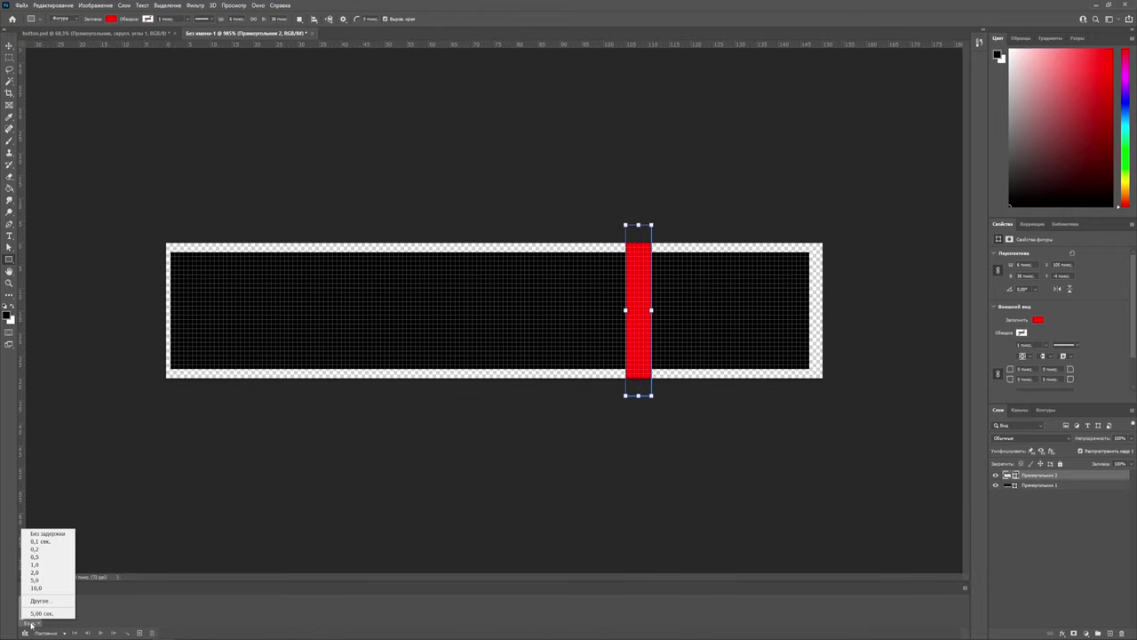
pyautogui.click(46, 542)
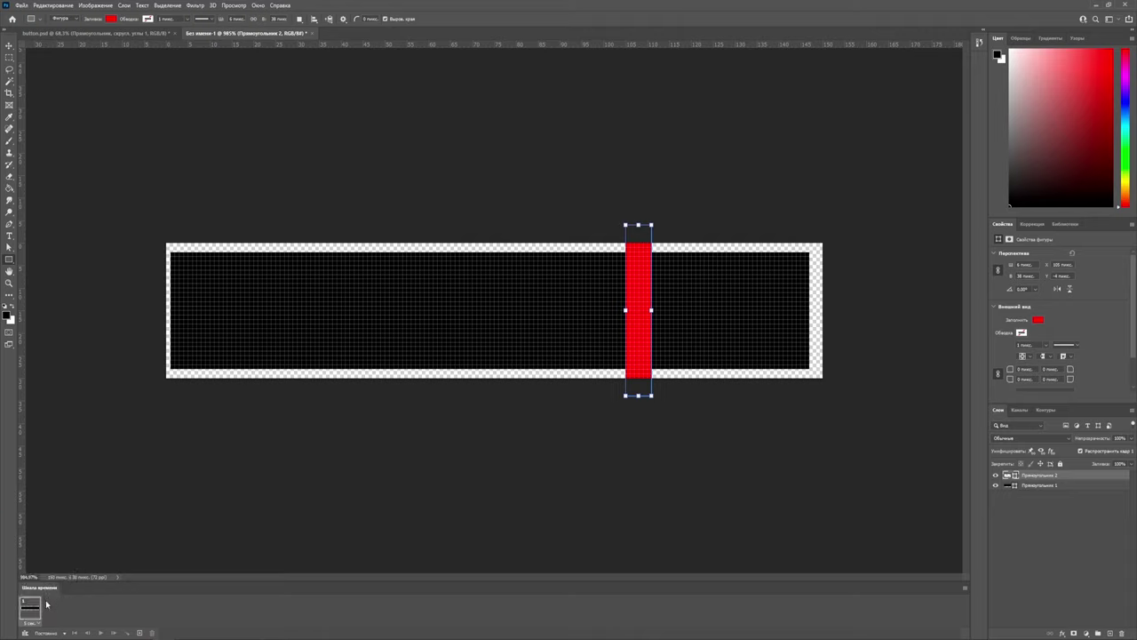
pyautogui.click(32, 626)
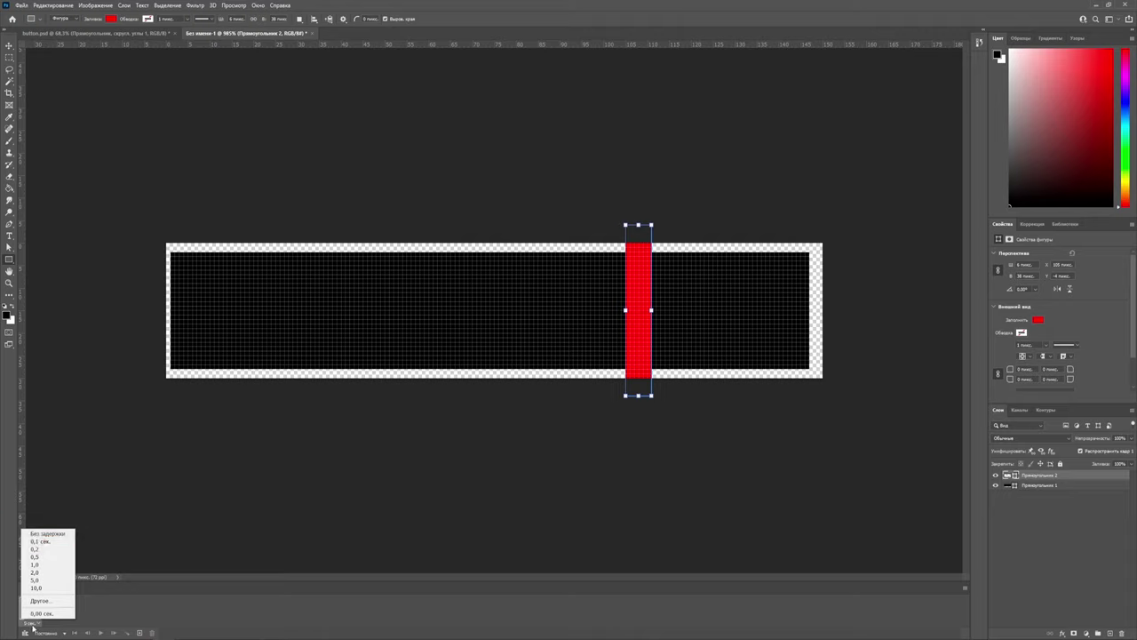
pyautogui.click(108, 621)
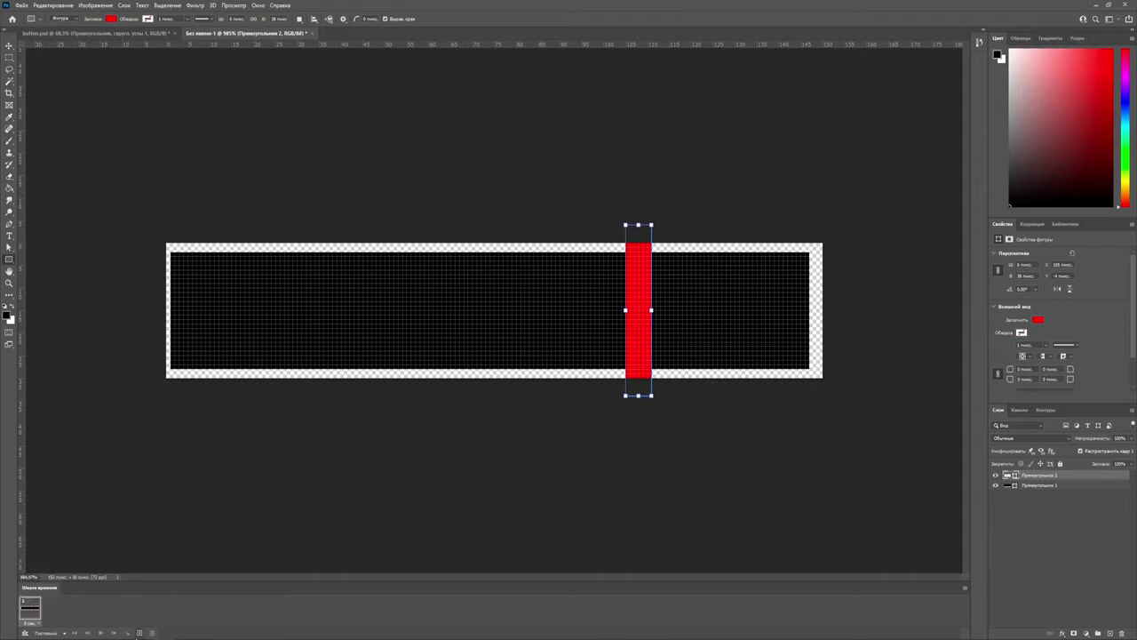
pyautogui.click(139, 633)
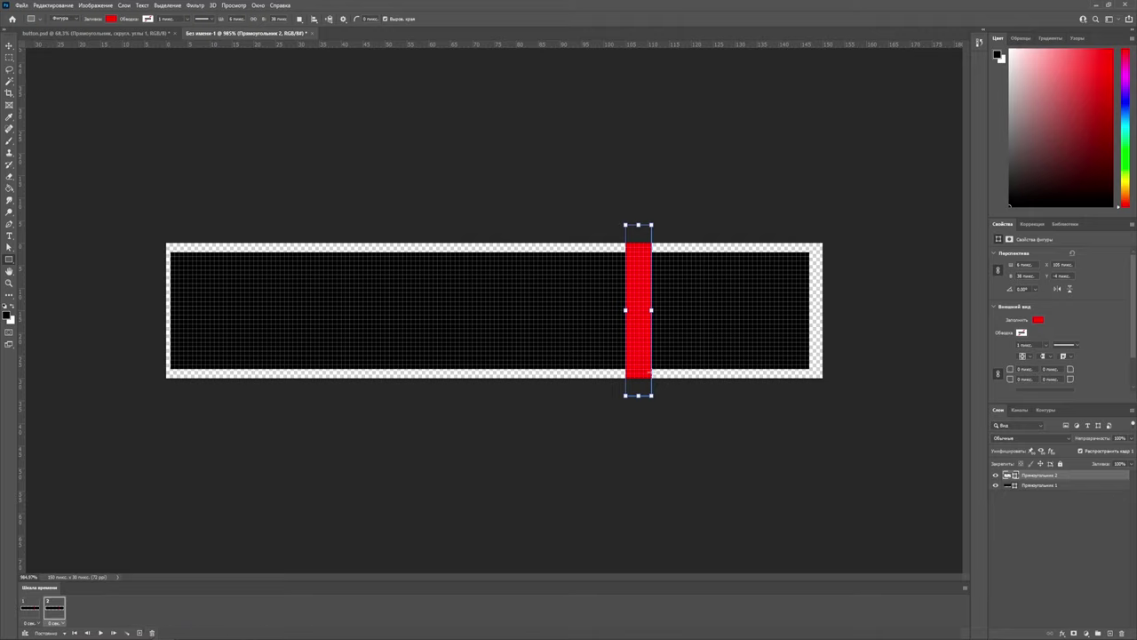
# Move the red bar left in frames 2 to 4, duplicating a new frame each time.
pyautogui.press('v')
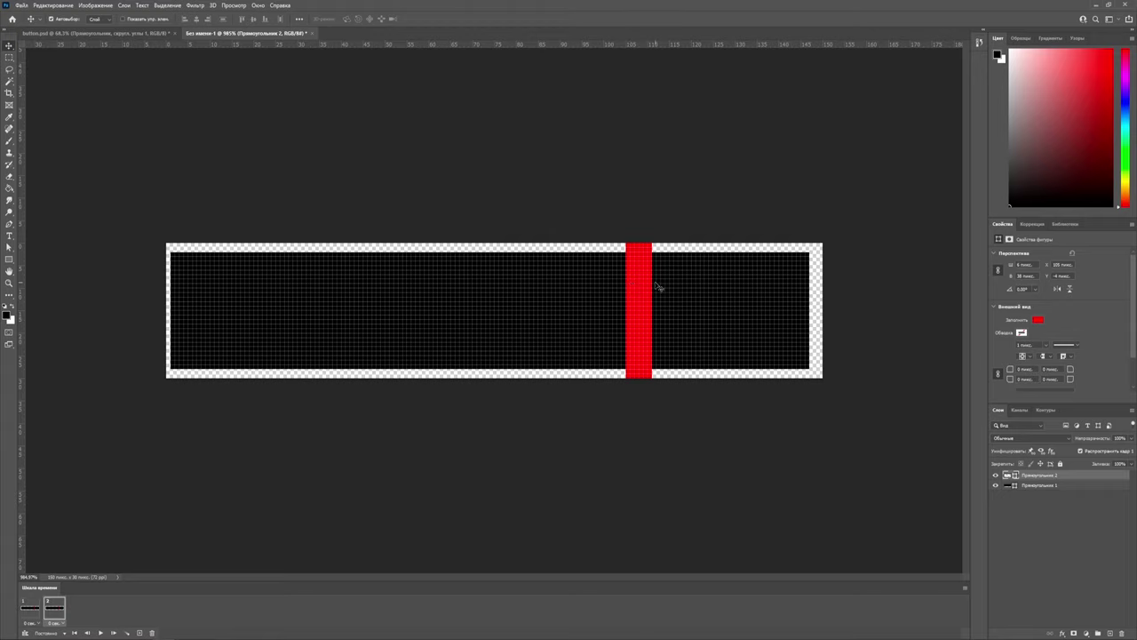
pyautogui.moveTo(645, 294); pyautogui.dragTo(579, 297)
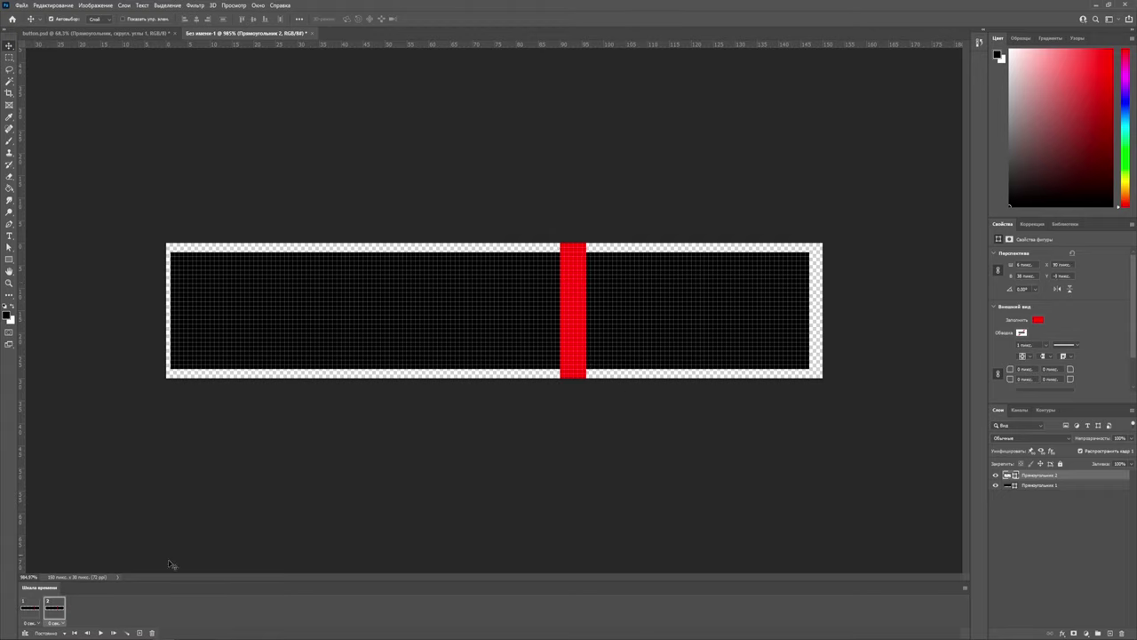
pyautogui.click(34, 610)
pyautogui.click(50, 612)
pyautogui.click(139, 633)
pyautogui.moveTo(572, 303); pyautogui.dragTo(515, 303)
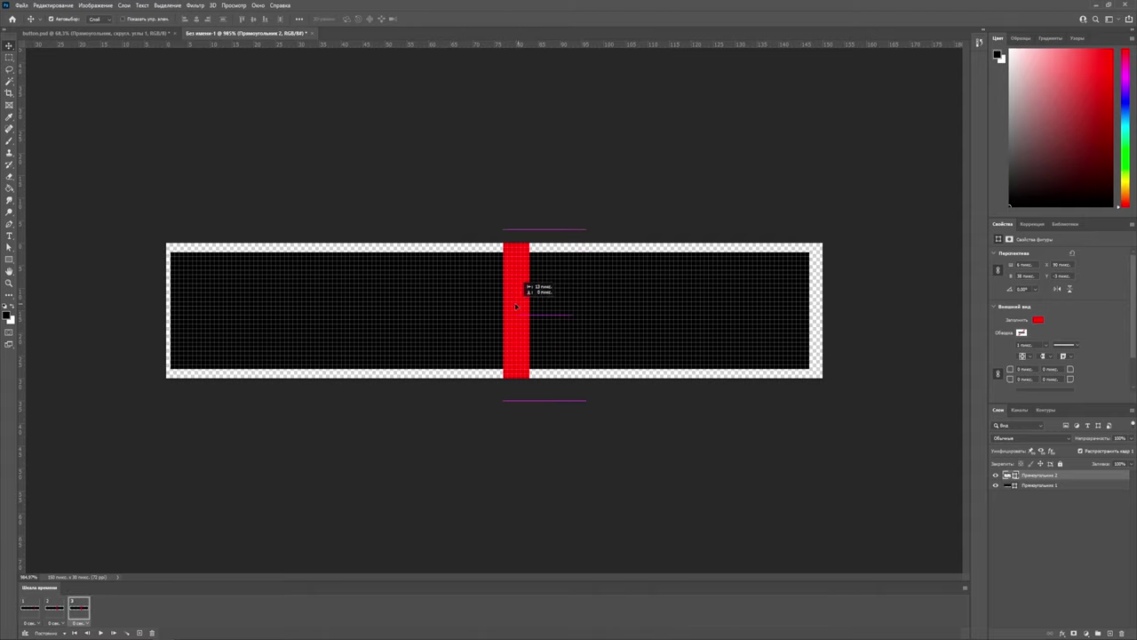
pyautogui.click(139, 633)
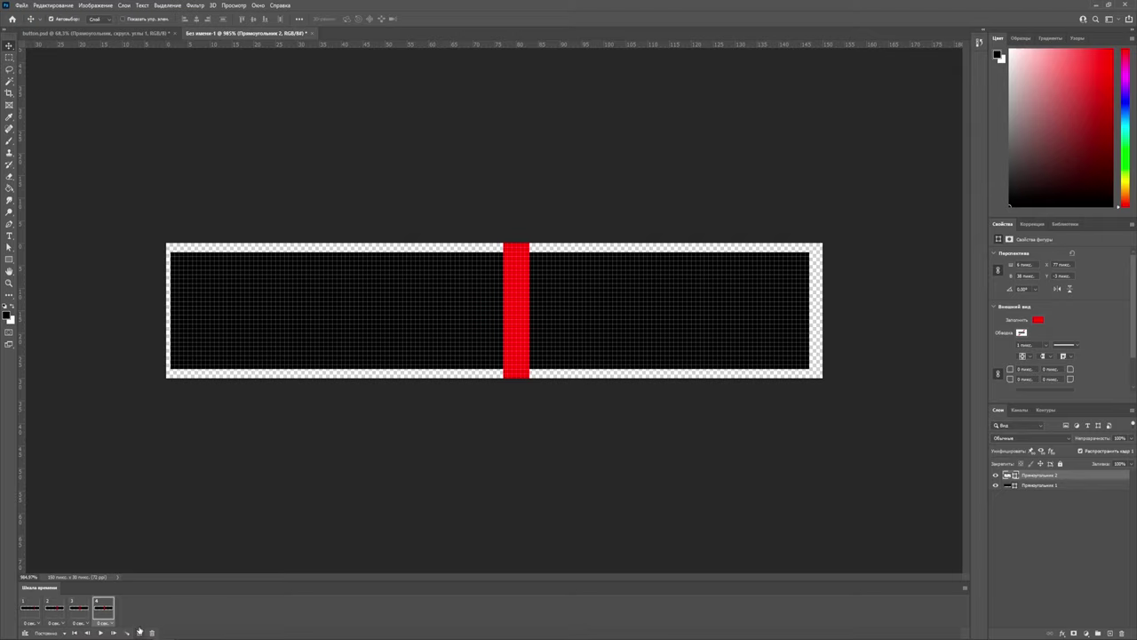
pyautogui.moveTo(514, 317); pyautogui.dragTo(465, 311)
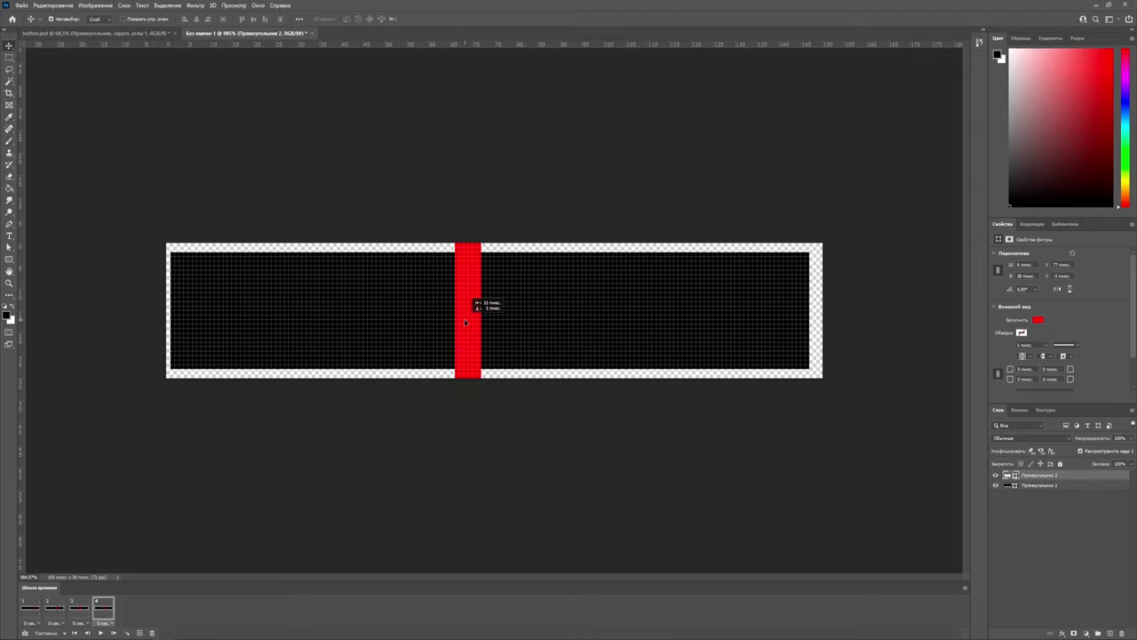
# Add frames 5 to 8, shifting the red bar further left until it nears the edge.
pyautogui.click(138, 632)
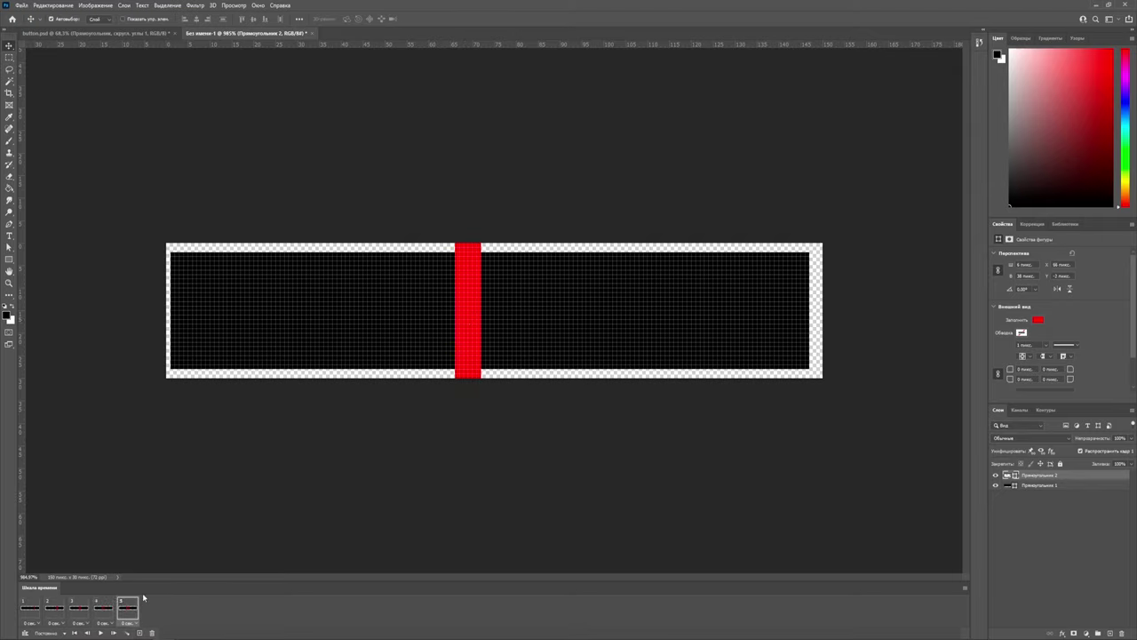
pyautogui.moveTo(484, 307); pyautogui.dragTo(399, 310)
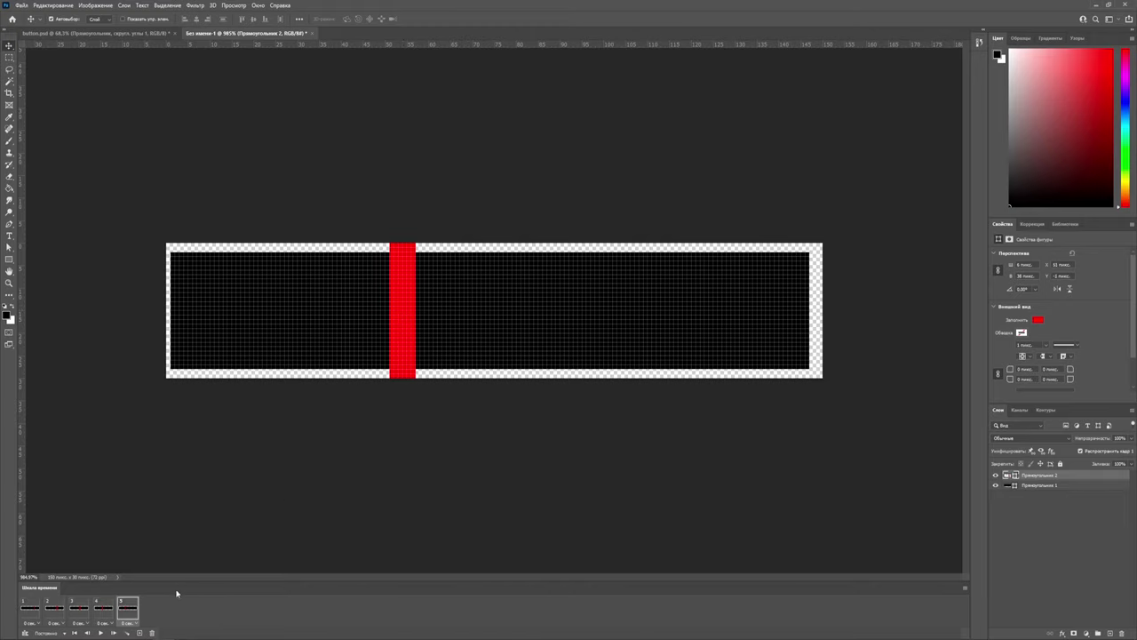
pyautogui.click(138, 632)
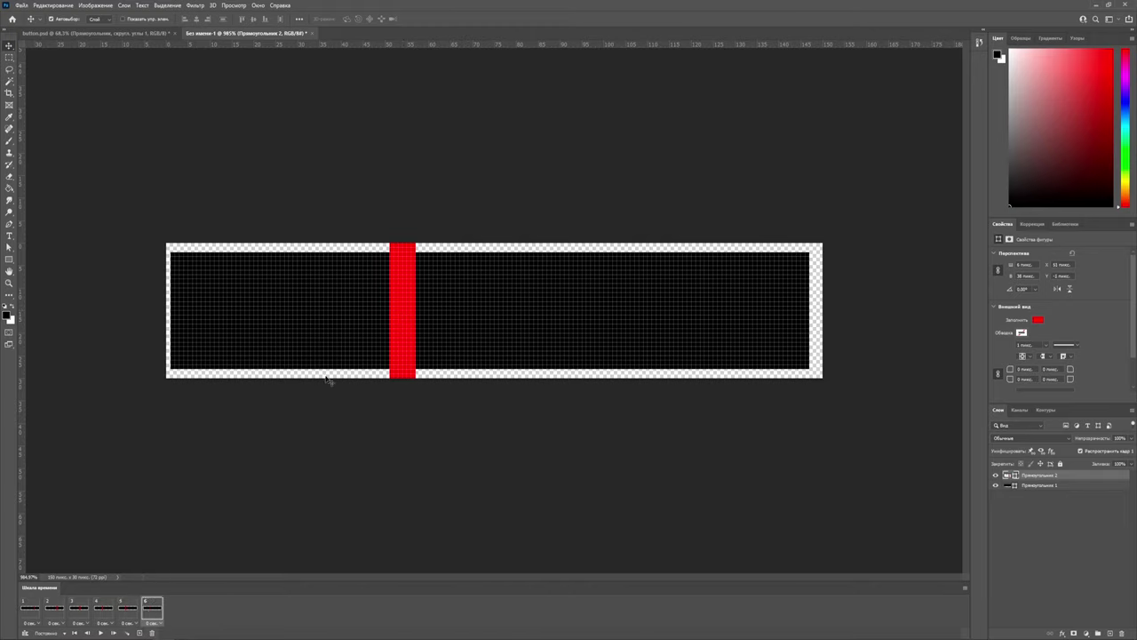
pyautogui.moveTo(406, 317); pyautogui.dragTo(340, 317)
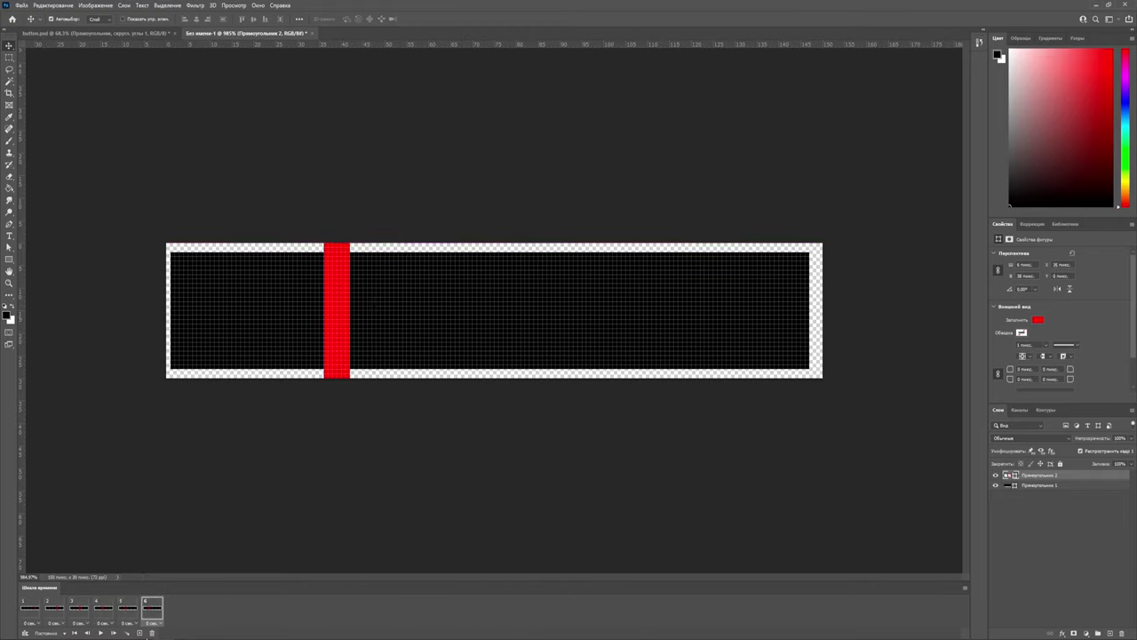
pyautogui.click(139, 633)
pyautogui.moveTo(338, 297); pyautogui.dragTo(250, 298)
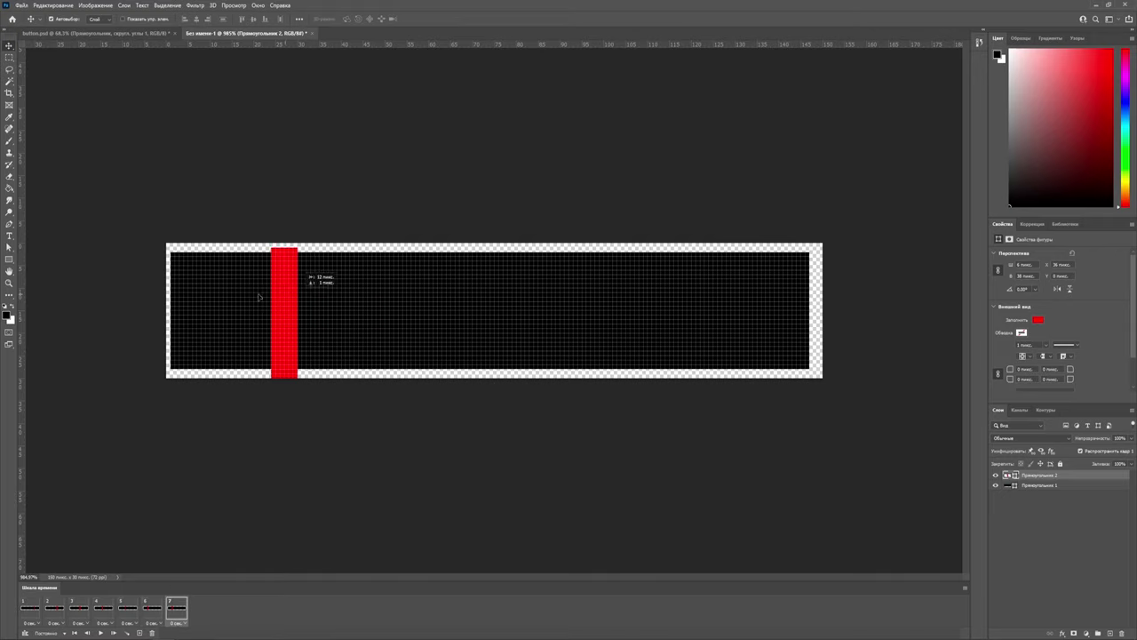
pyautogui.click(139, 632)
pyautogui.moveTo(255, 316); pyautogui.dragTo(207, 317)
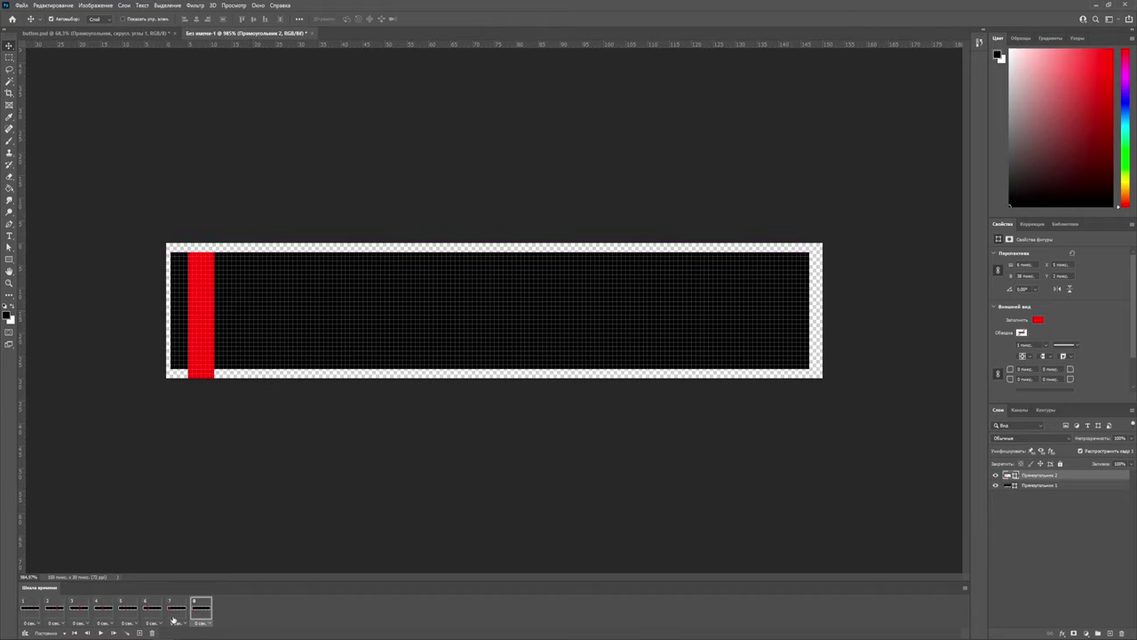
# Preview button_png.png from the Button gif folder, then close the preview.
pyautogui.hotkey('alt', 'Tab')
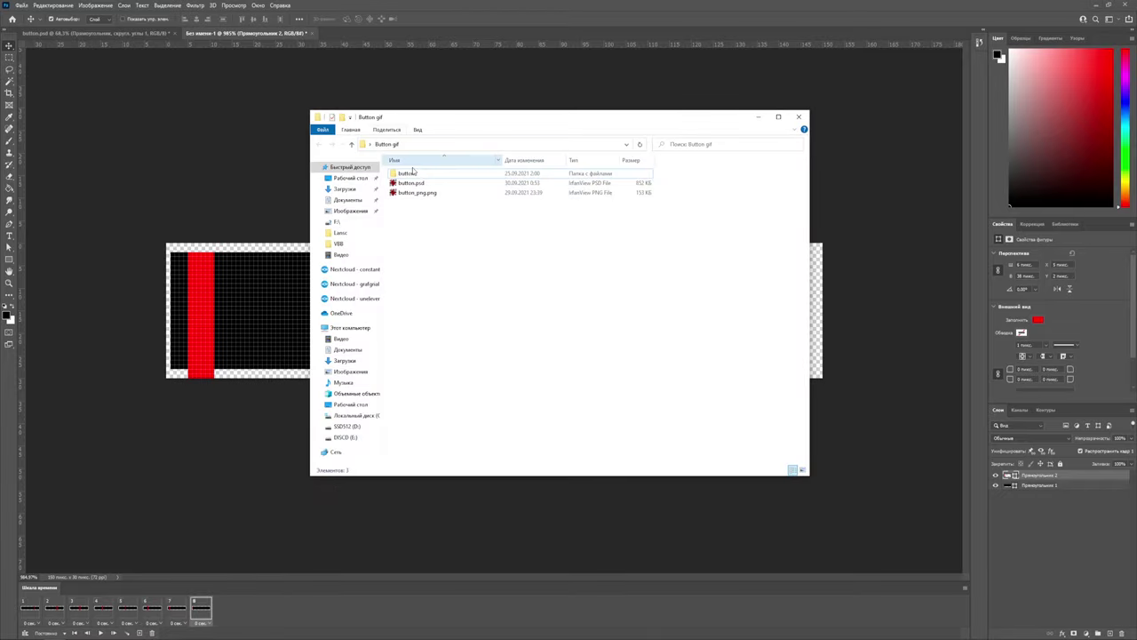
pyautogui.doubleClick(413, 193)
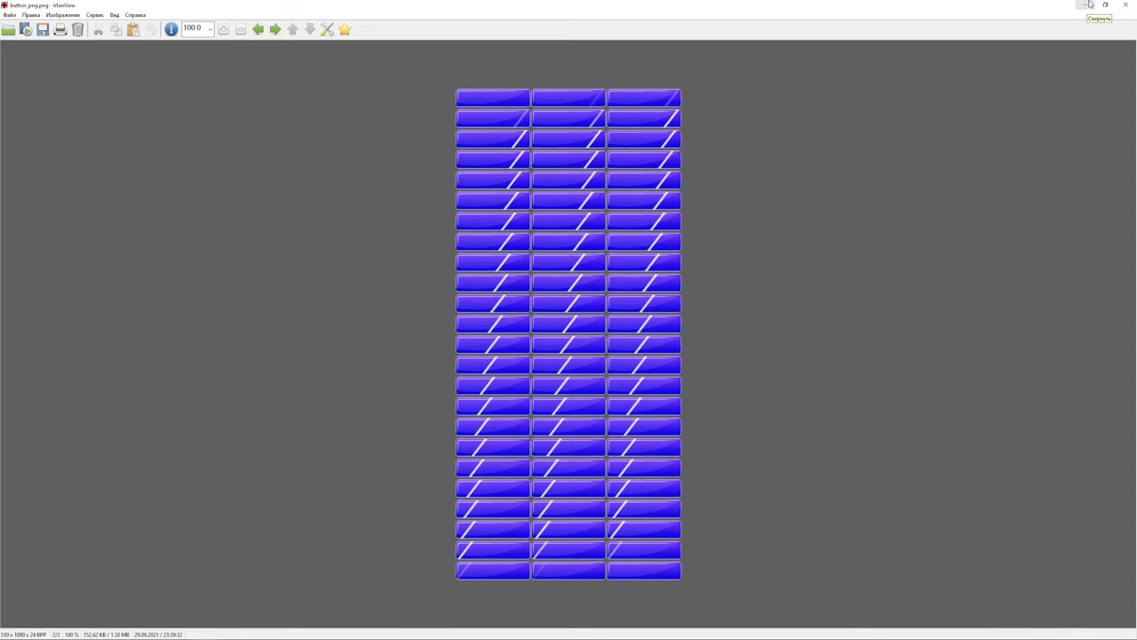
pyautogui.click(1126, 6)
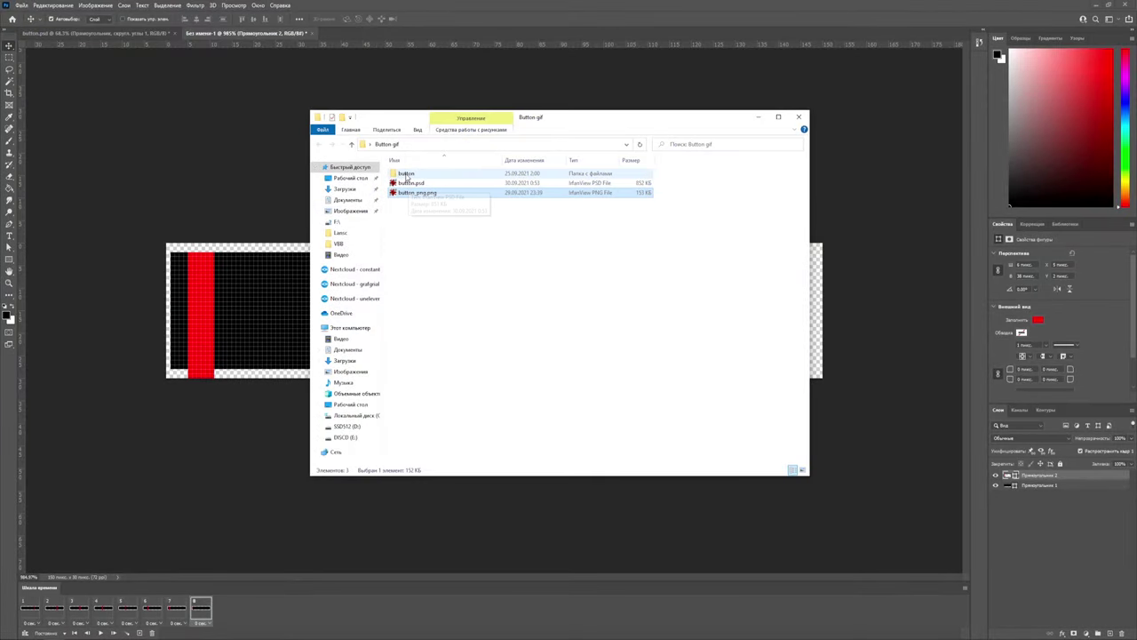
# Open the button folder and select all frames from button00.png to button72.png.
pyautogui.doubleClick(407, 176)
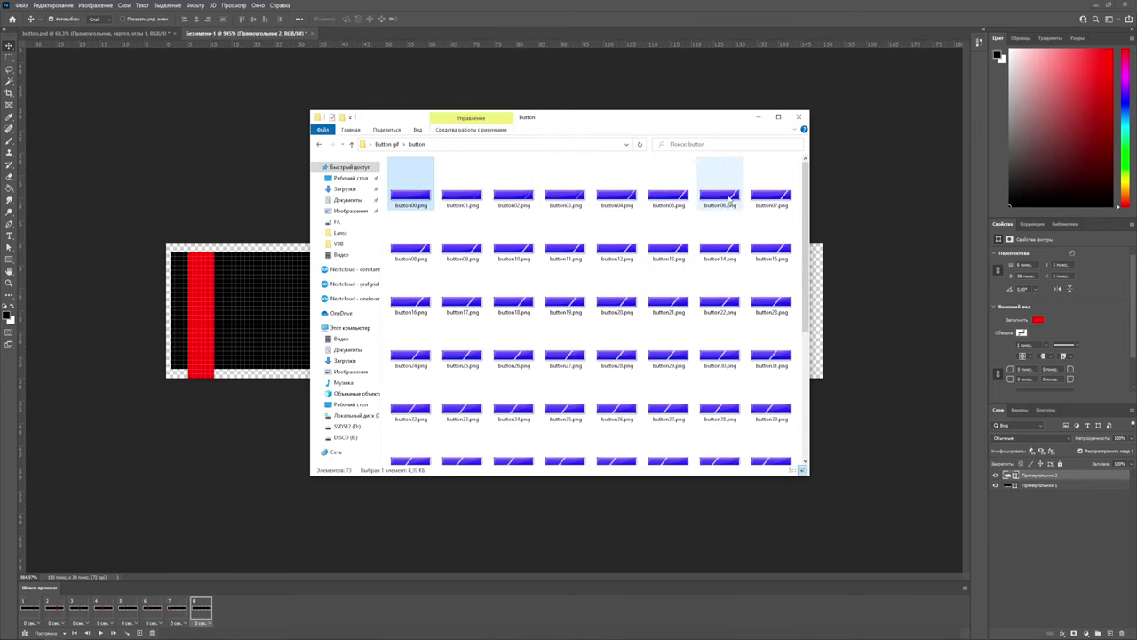
pyautogui.moveTo(806, 248); pyautogui.dragTo(806, 373)
pyautogui.click(411, 451)
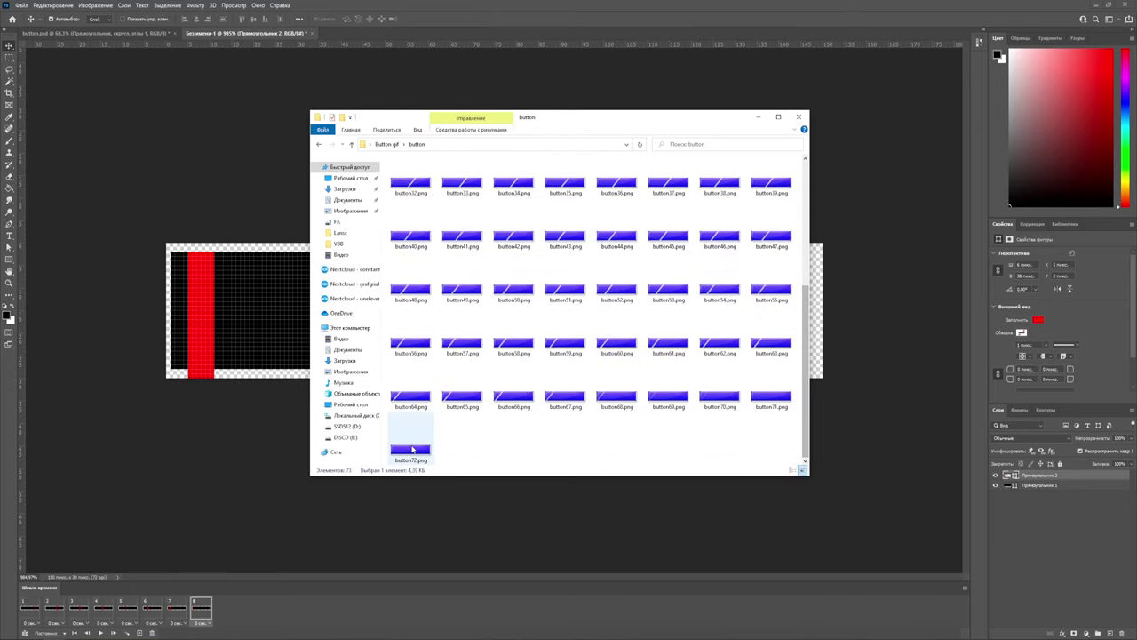
pyautogui.scroll(3, 434, 204)
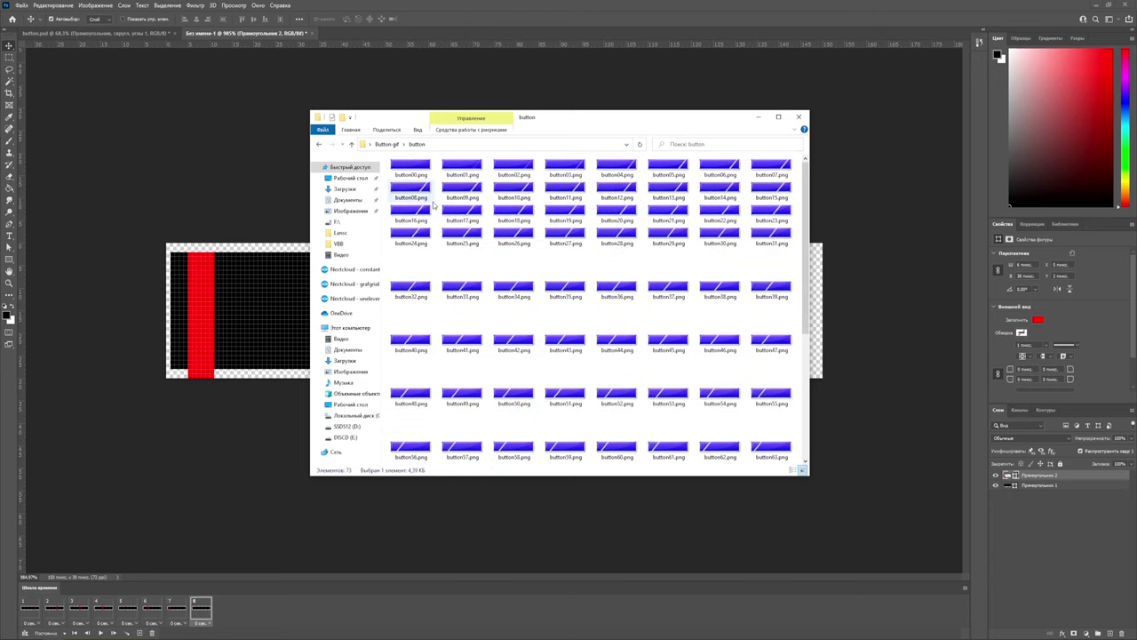
pyautogui.click(409, 169)
pyautogui.scroll(-5, 417, 355)
pyautogui.keyDown('shift'); pyautogui.click(420, 451); pyautogui.keyUp('shift')
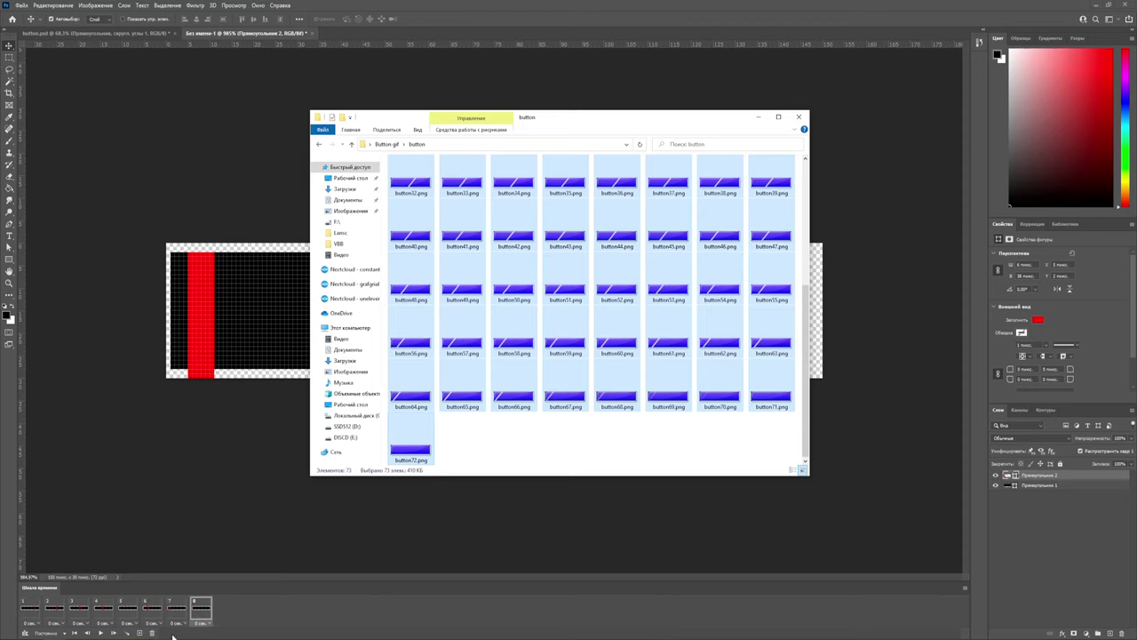
# Search Start for GlueIT, launch GlueIT 1.06, and minimize the File Explorer window.
pyautogui.press('super+s')
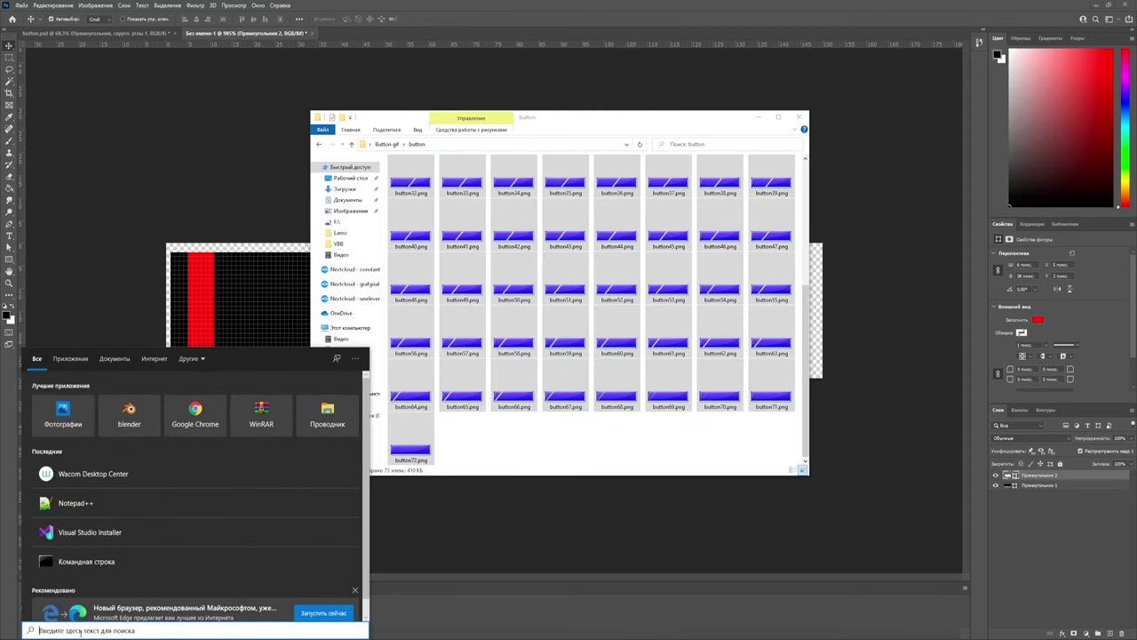
pyautogui.write('gli')
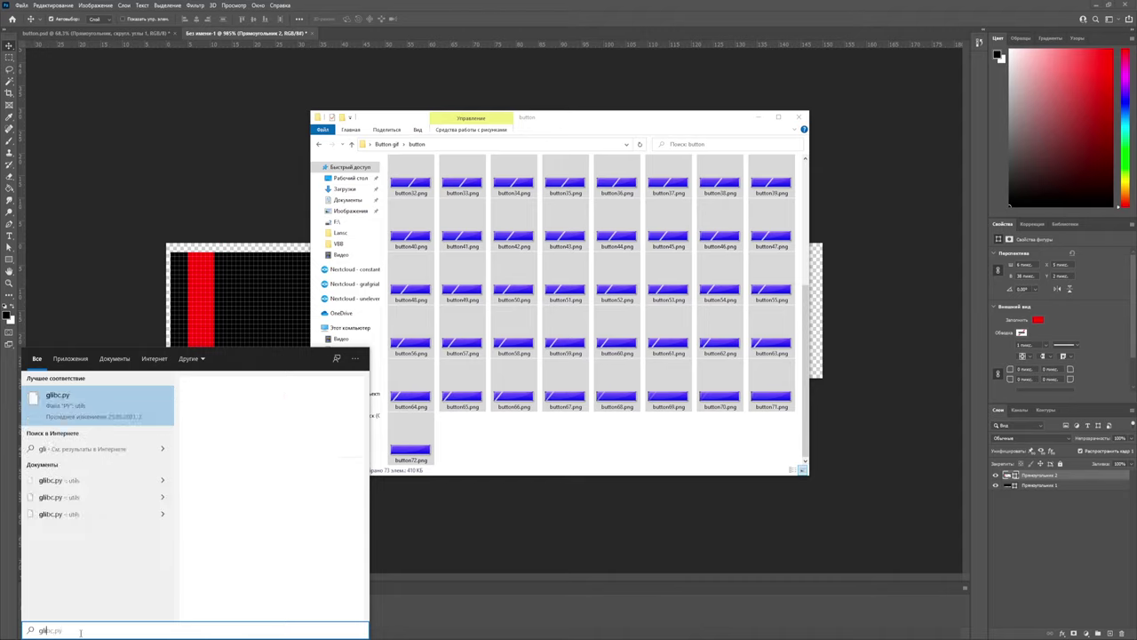
pyautogui.press('BackSpace')
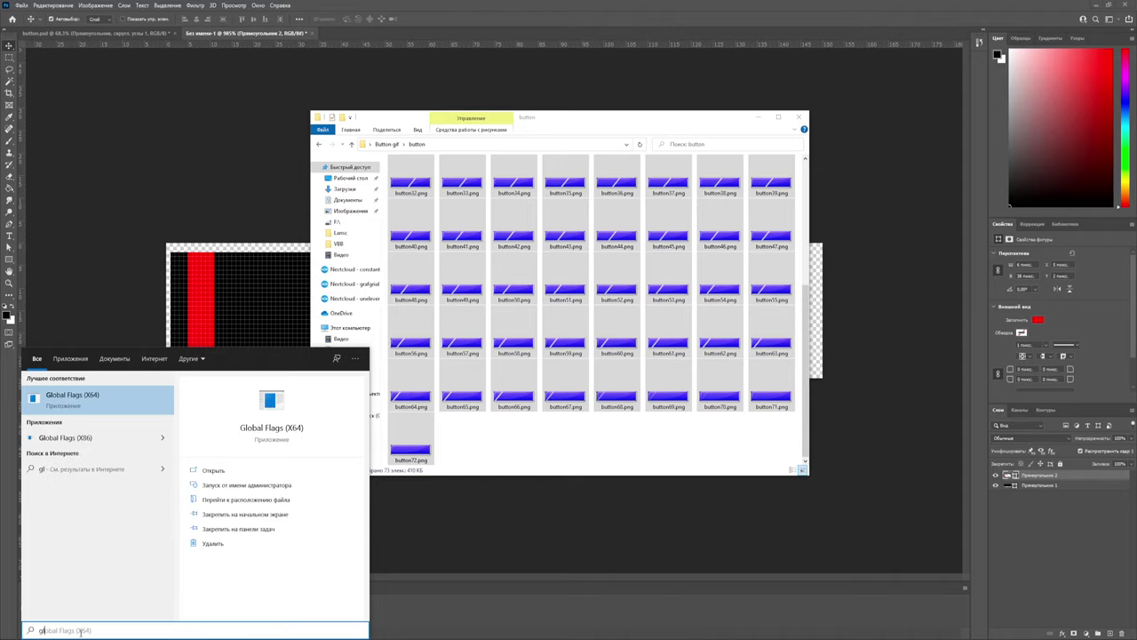
pyautogui.write('u')
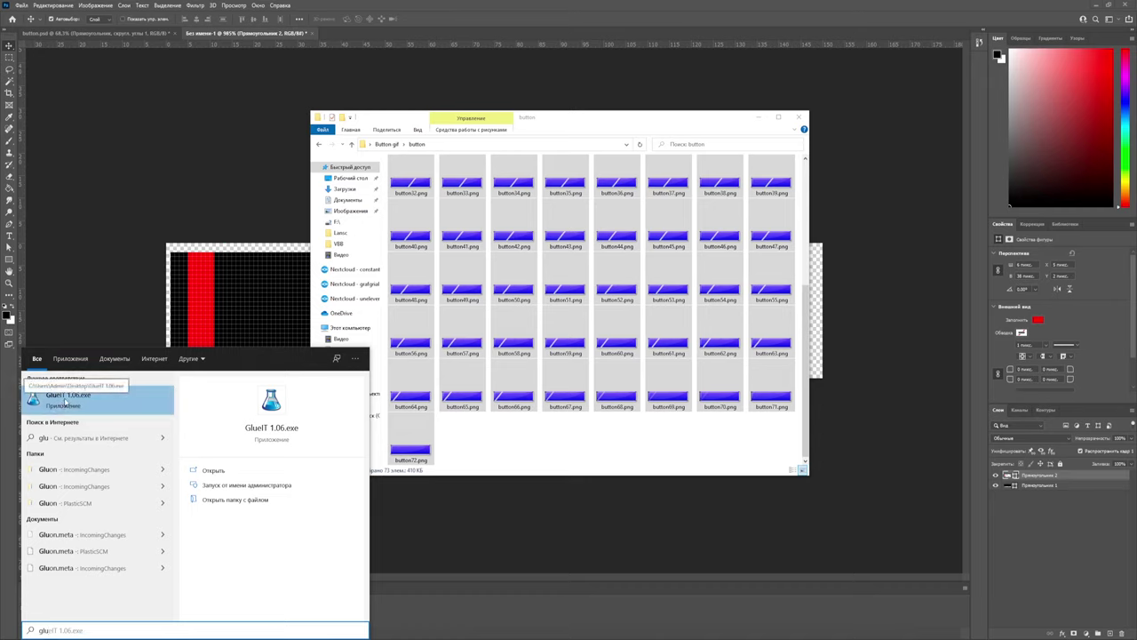
pyautogui.click(64, 401)
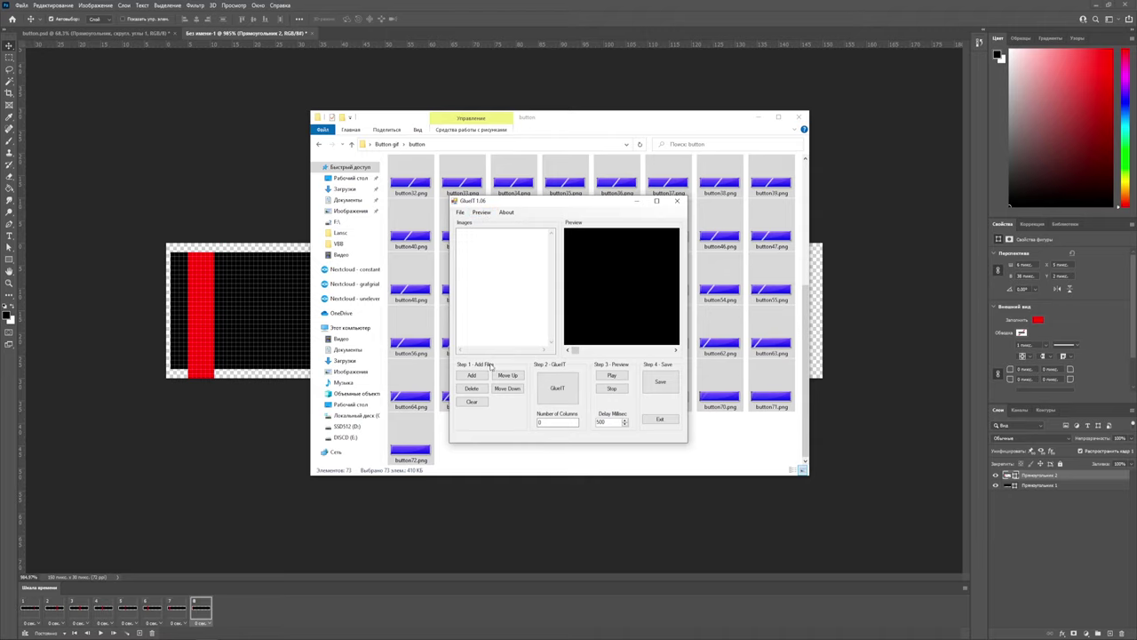
pyautogui.click(758, 116)
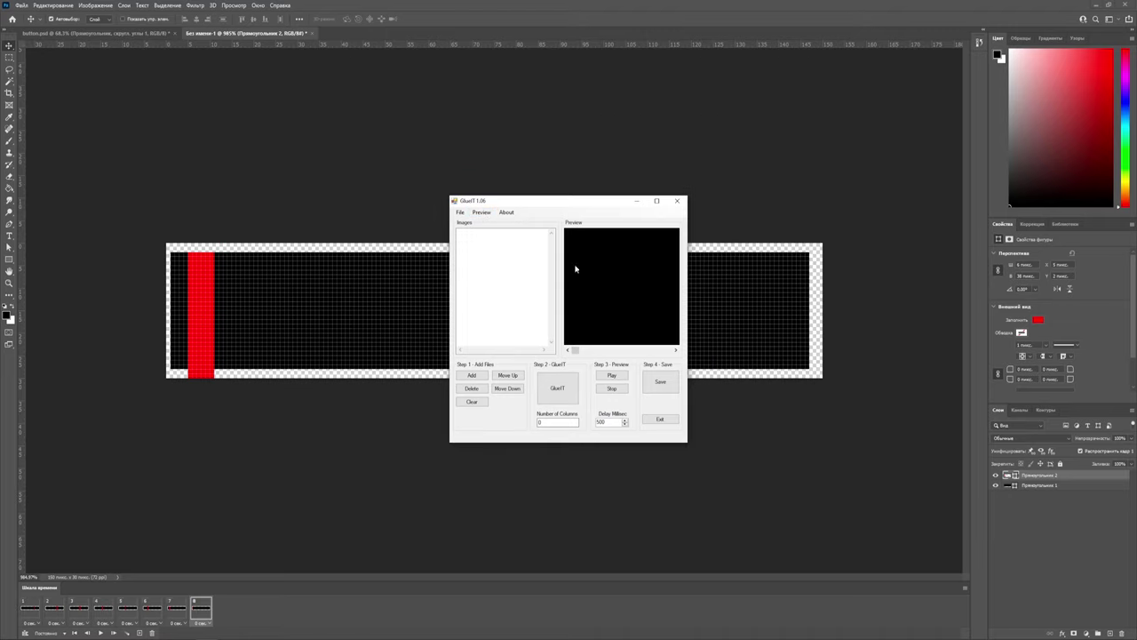
# Close GlueIT, play the red-bar animation from frame 1, then convert all eight frames to video.
pyautogui.click(674, 201)
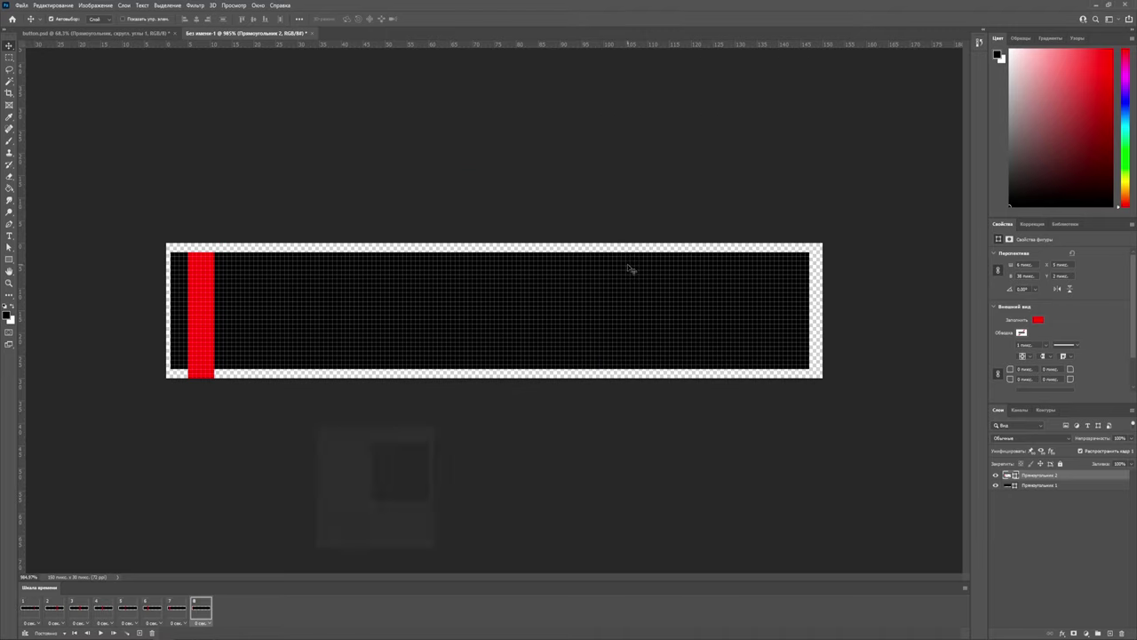
pyautogui.click(29, 608)
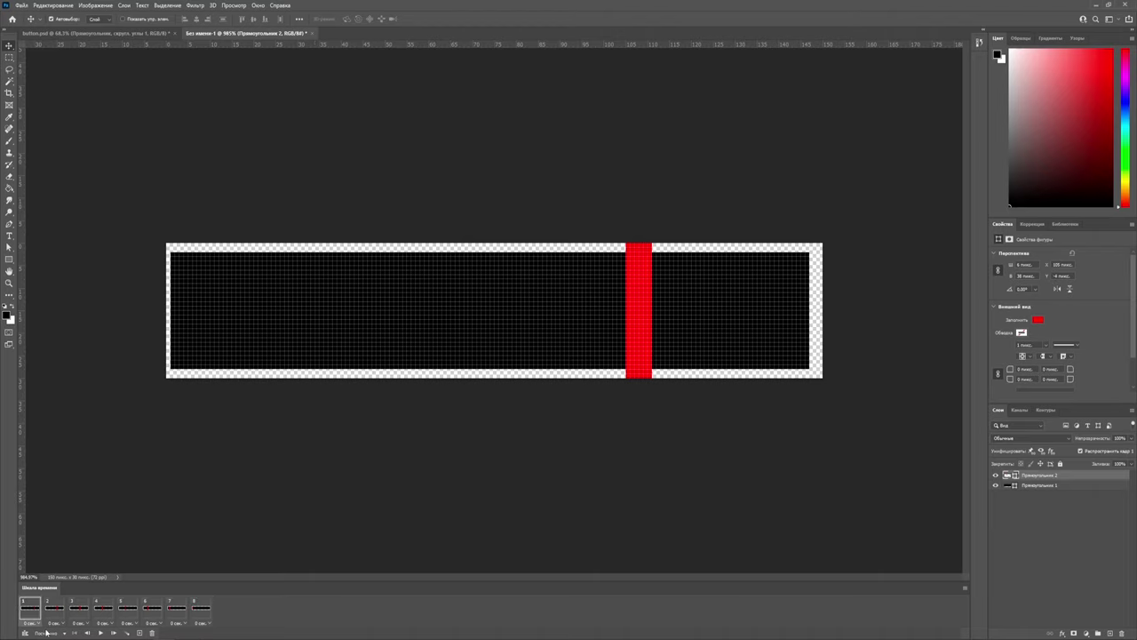
pyautogui.click(102, 633)
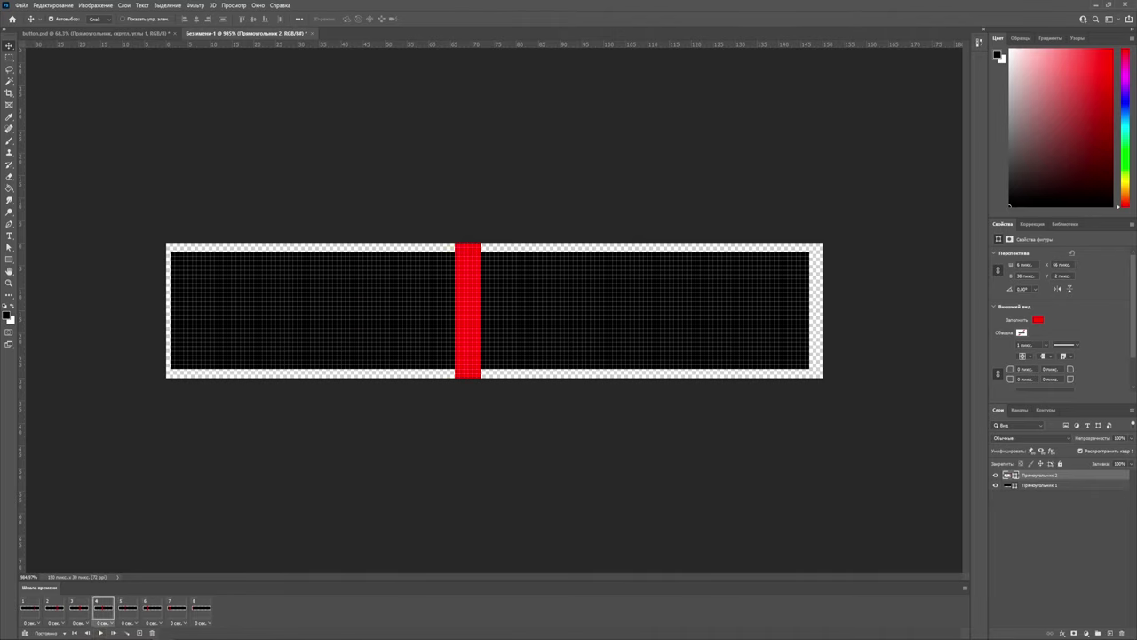
pyautogui.click(76, 633)
pyautogui.keyDown('shift'); pyautogui.click(203, 613); pyautogui.keyUp('shift')
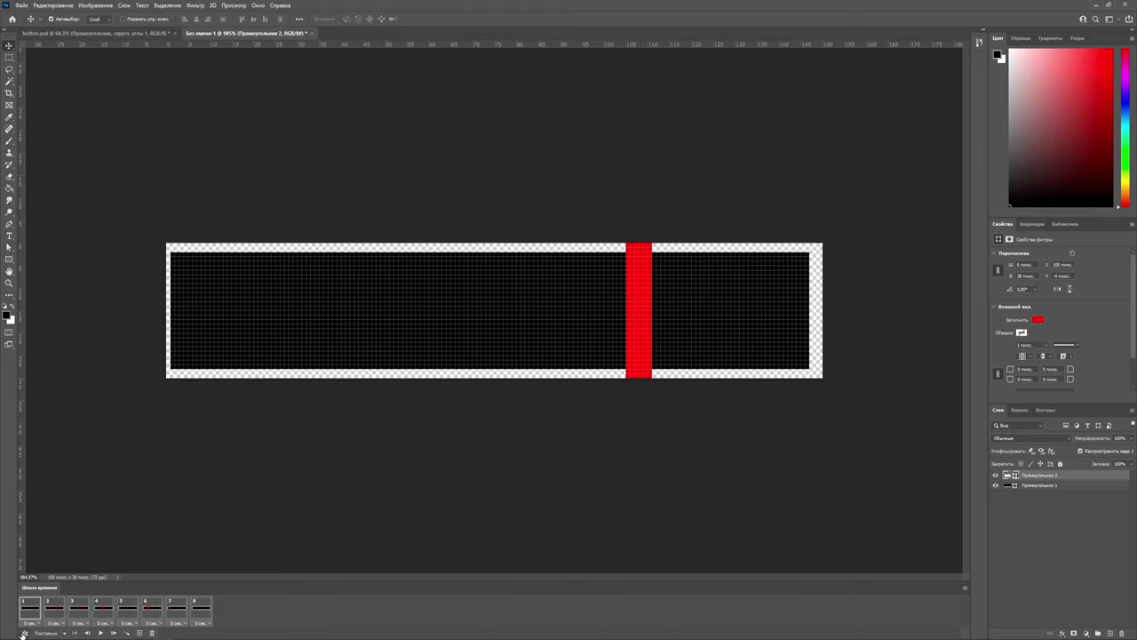
pyautogui.click(24, 632)
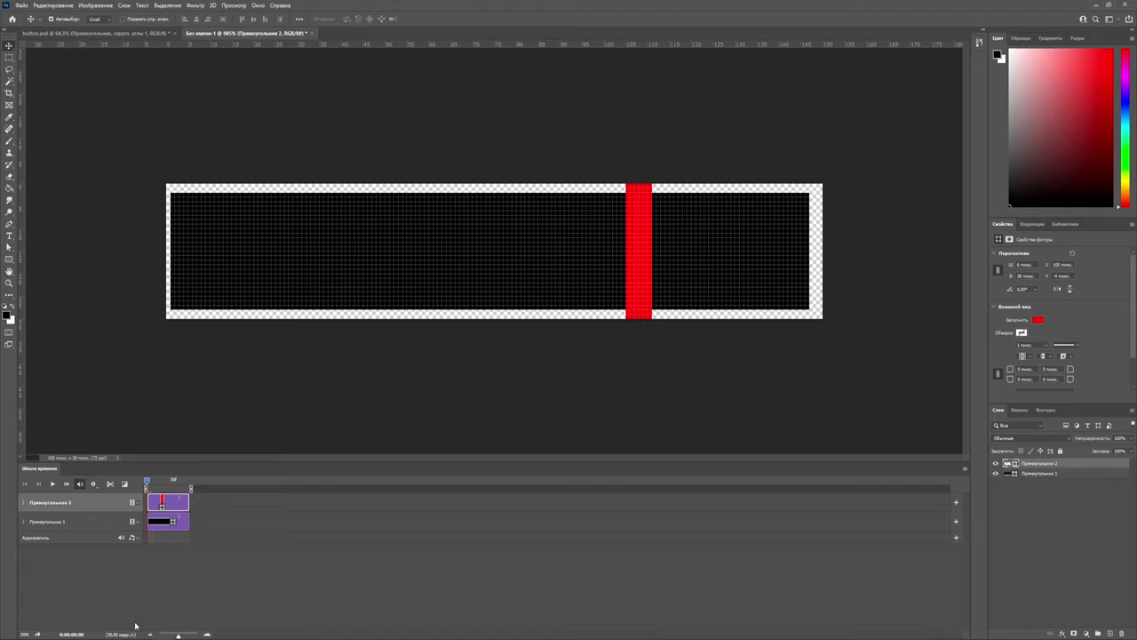
pyautogui.click(25, 634)
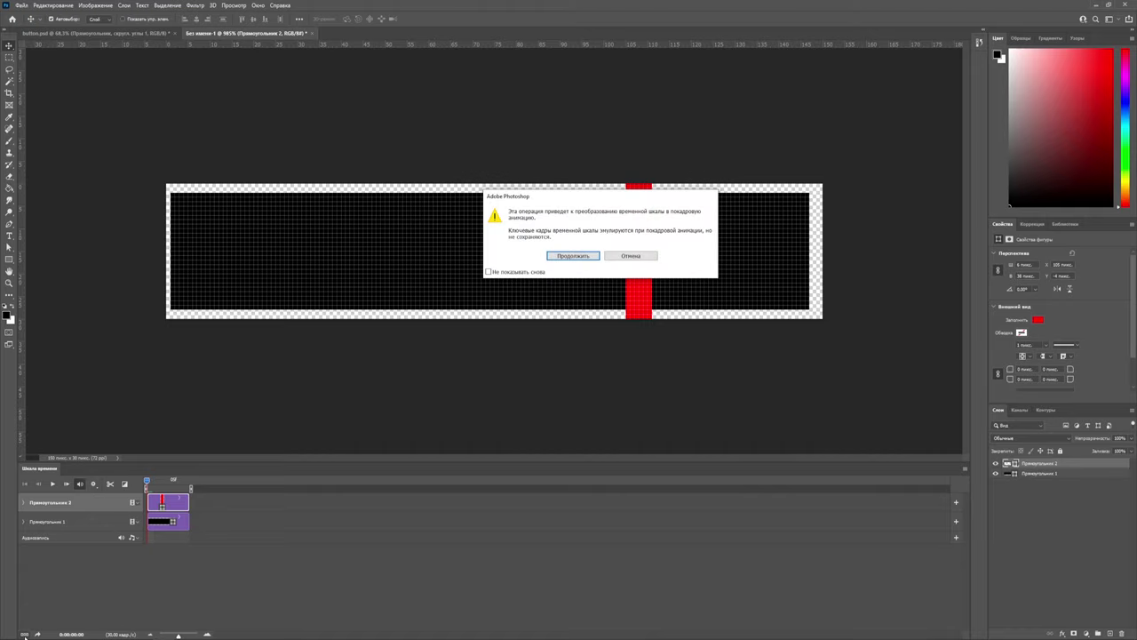
pyautogui.click(617, 256)
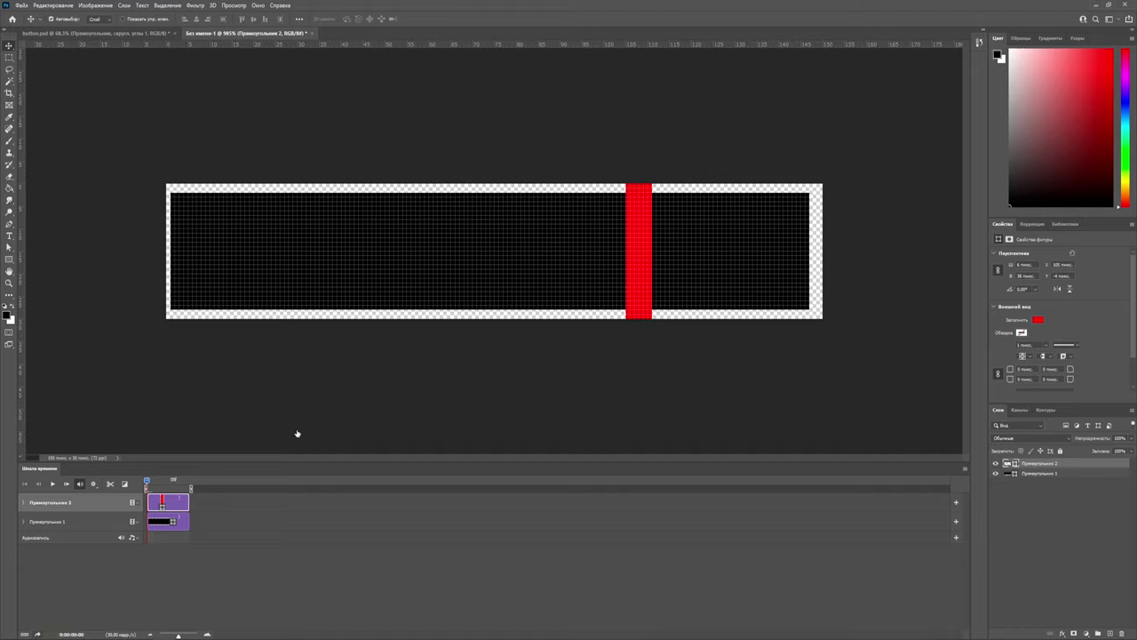
# In Render Video, keep Photoshop Image Sequence and target a new Desktop folder named Butt.
pyautogui.click(37, 633)
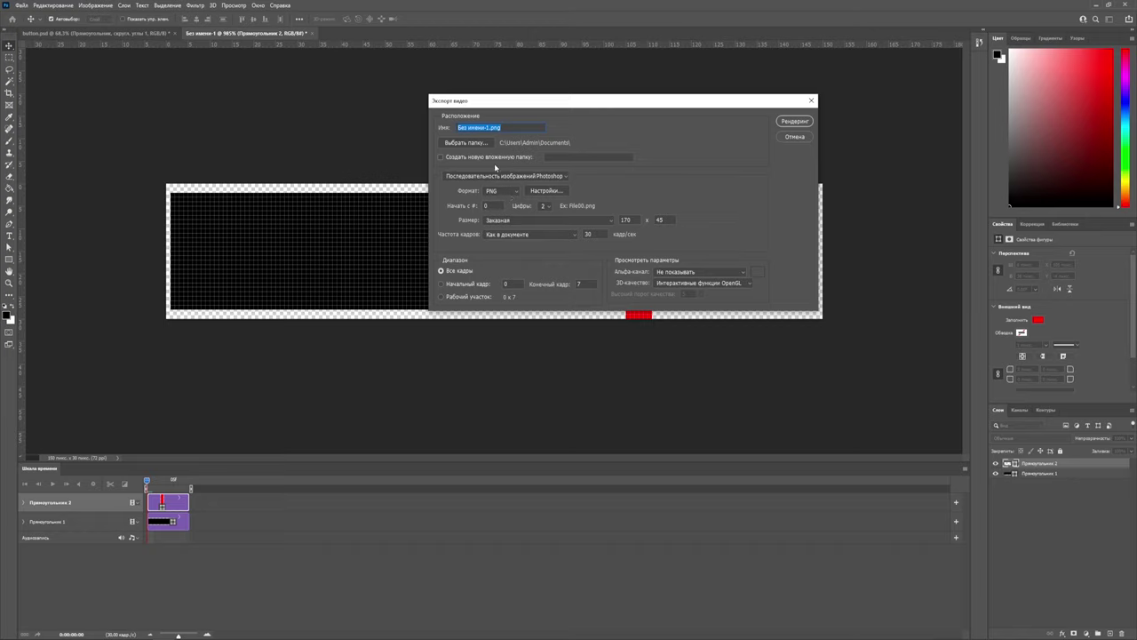
pyautogui.click(500, 178)
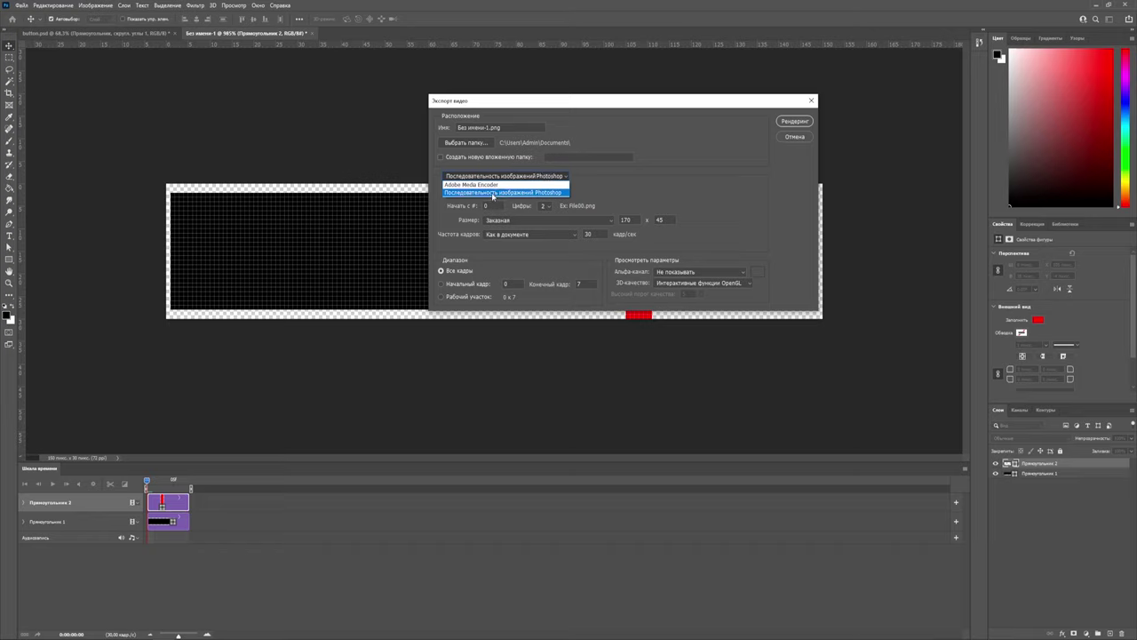
pyautogui.click(491, 193)
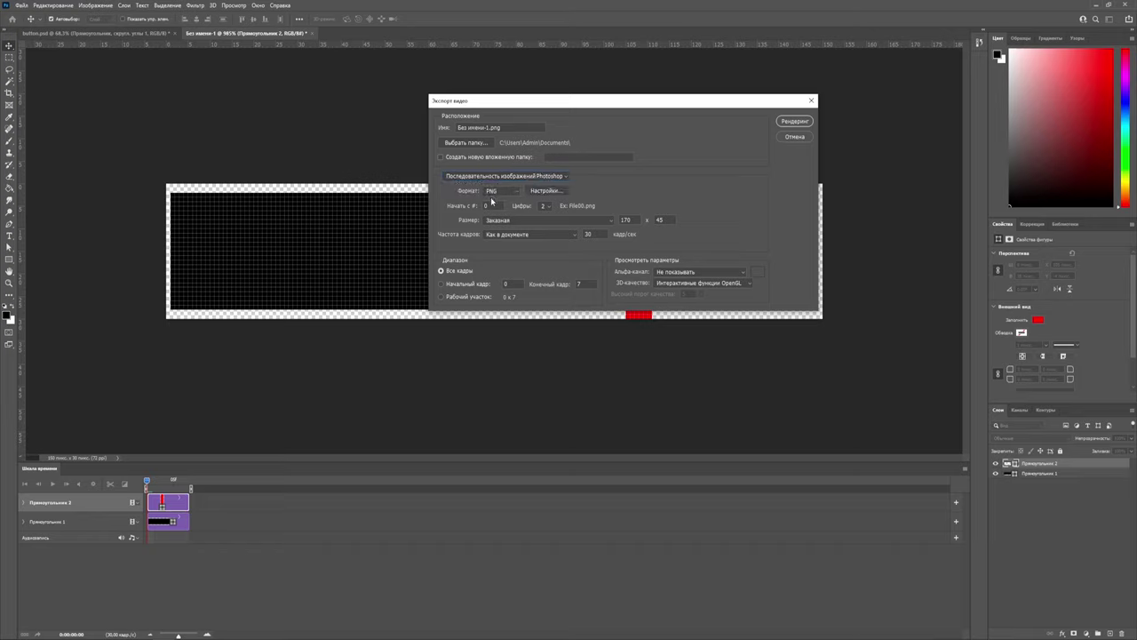
pyautogui.click(480, 146)
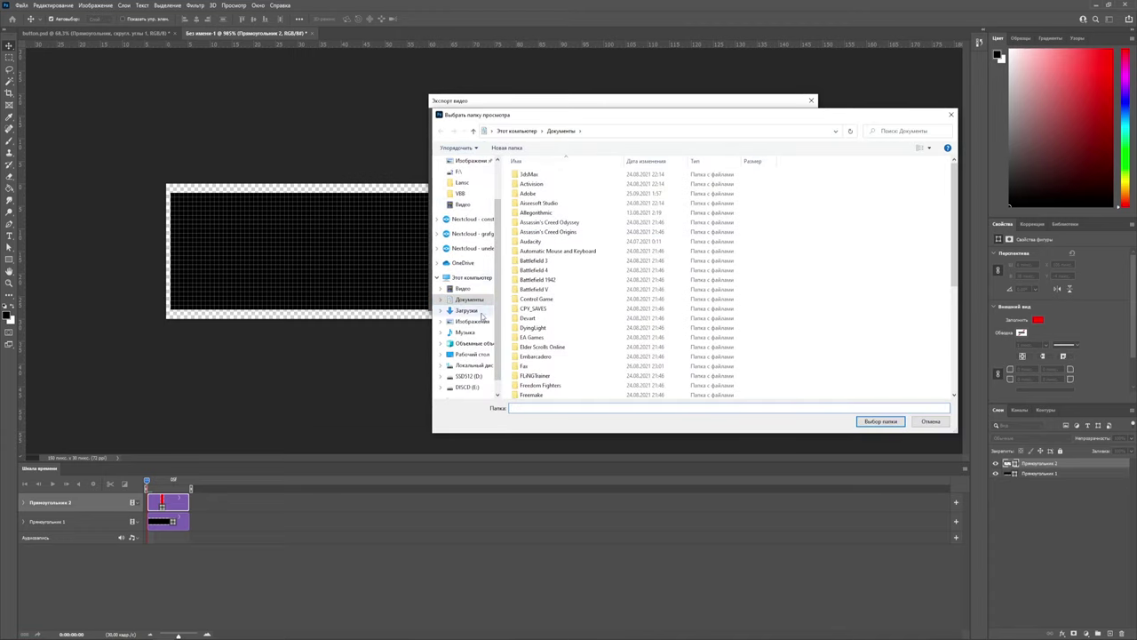
pyautogui.click(471, 354)
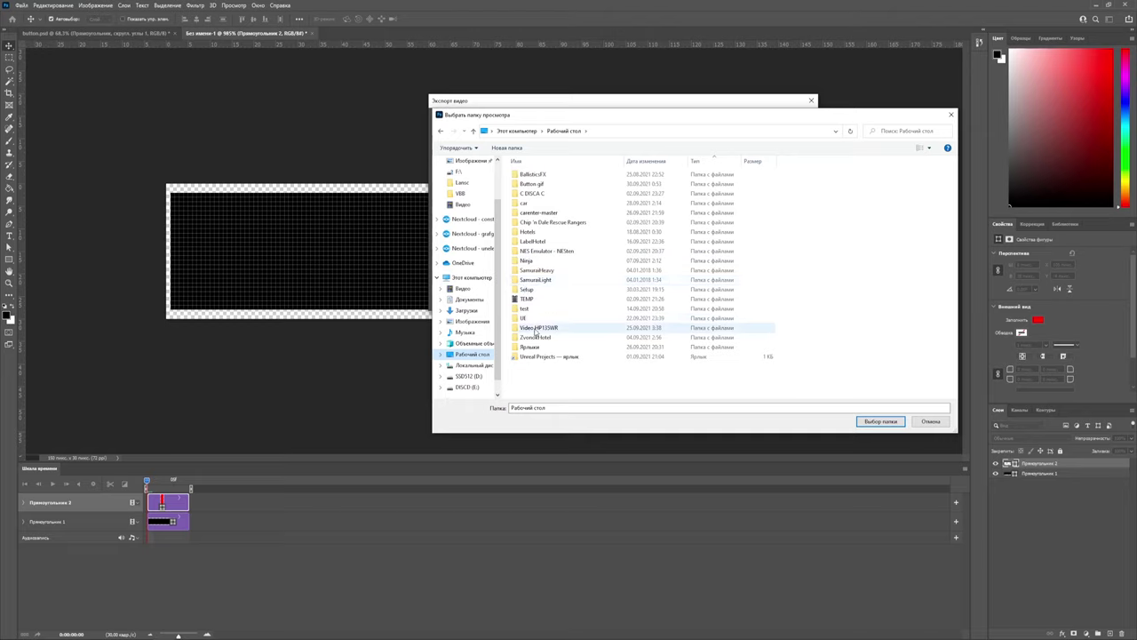
pyautogui.click(519, 146)
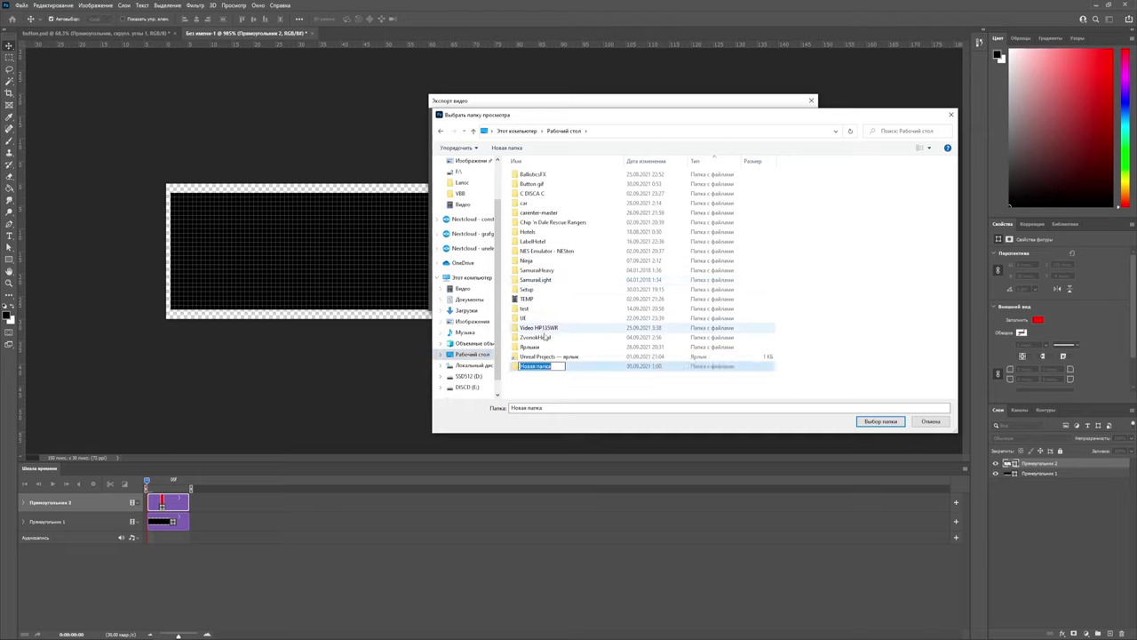
pyautogui.write('Butt')
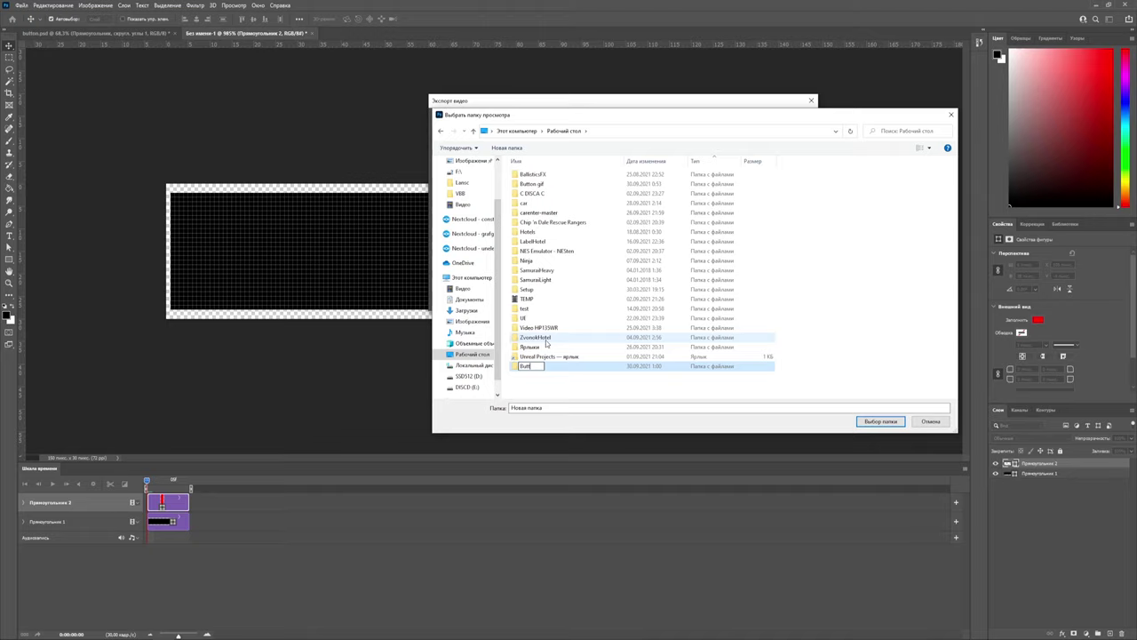
pyautogui.press('Return')
pyautogui.press('Return')
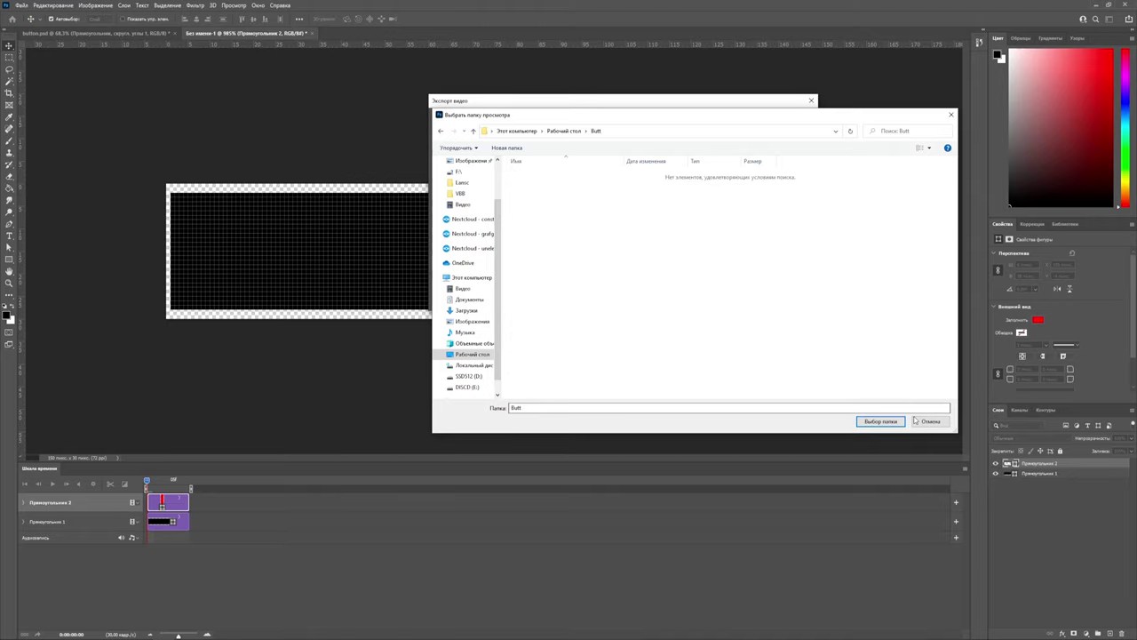
pyautogui.click(880, 421)
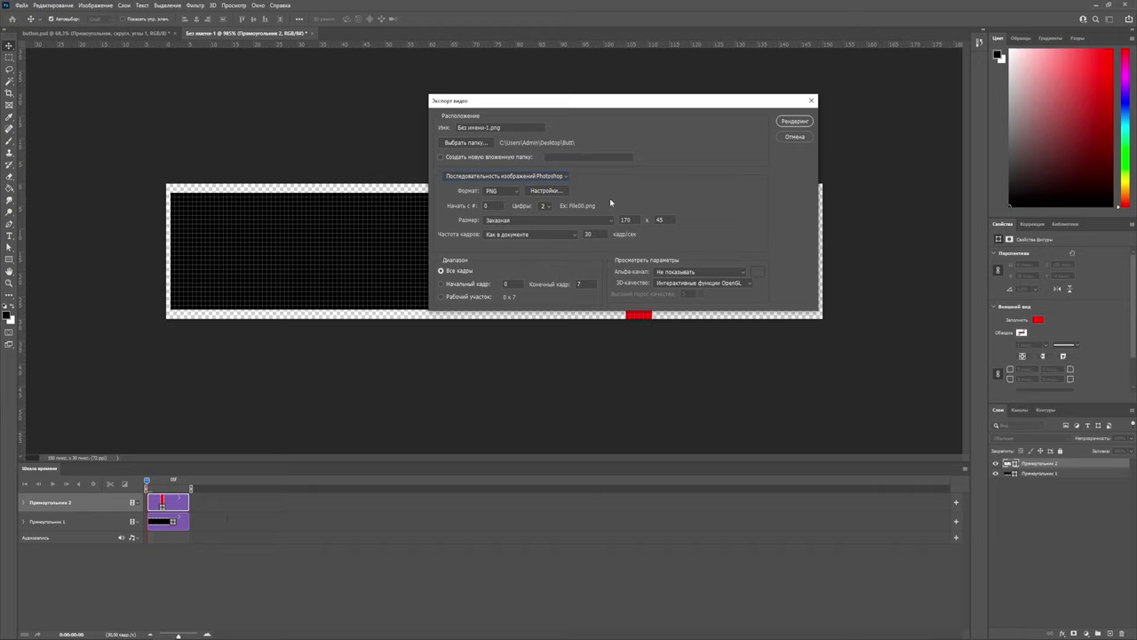
# Render the PNG frames with 1-digit numbering at 150 × 30 px, keeping the document frame rate.
pyautogui.click(547, 206)
pyautogui.click(547, 216)
pyautogui.click(603, 221)
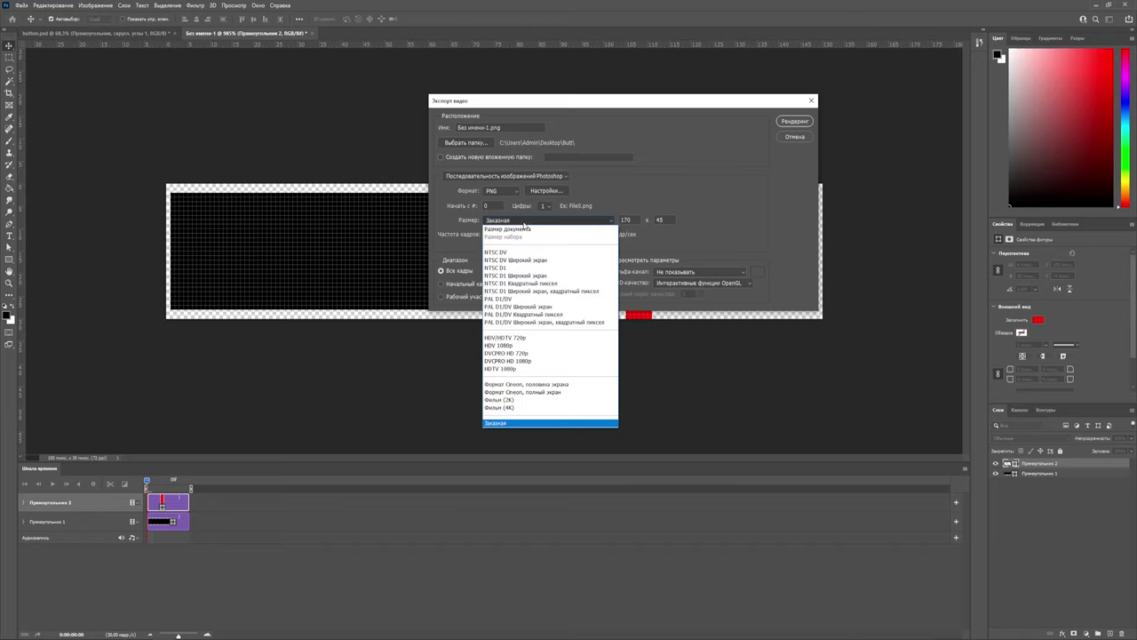
pyautogui.click(582, 219)
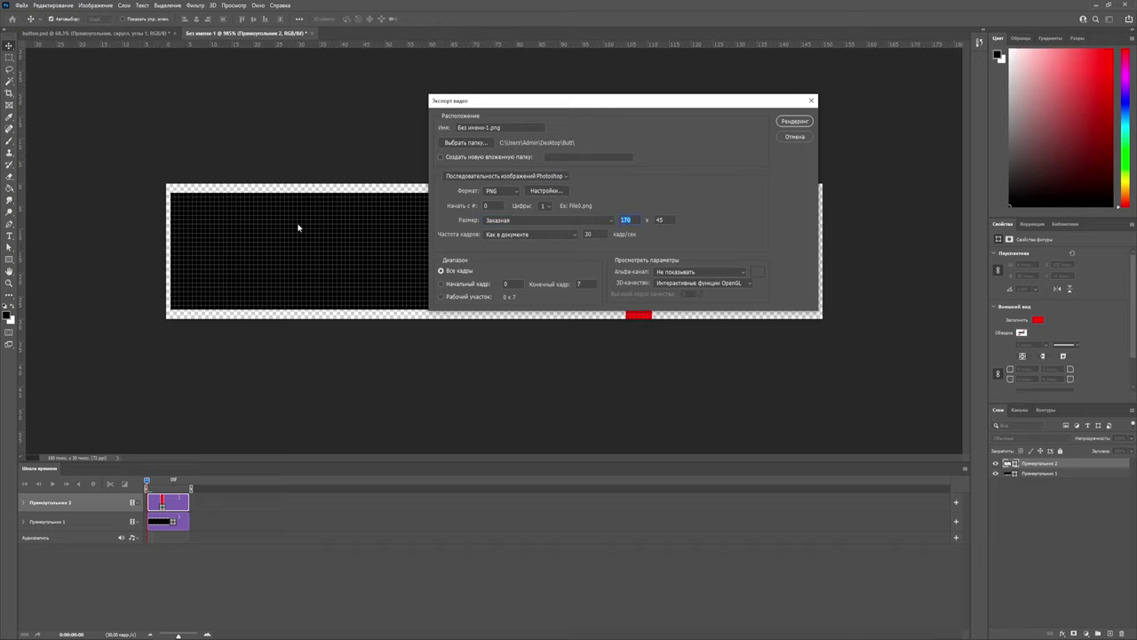
pyautogui.moveTo(669, 104); pyautogui.dragTo(615, 223)
pyautogui.write('150')
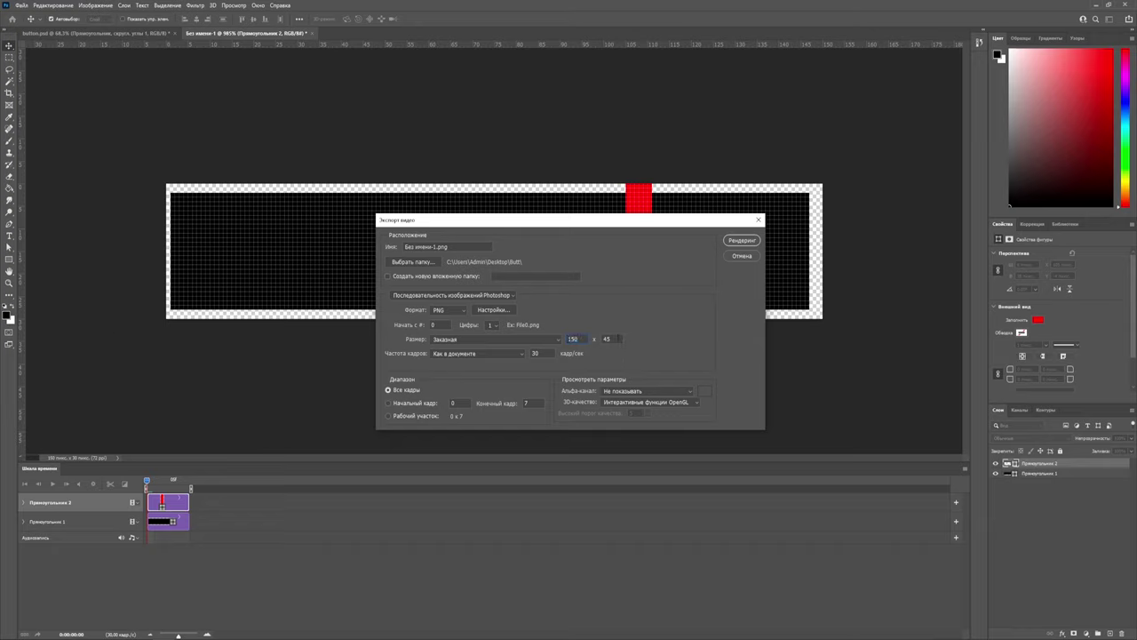
pyautogui.write('30')
pyautogui.click(481, 356)
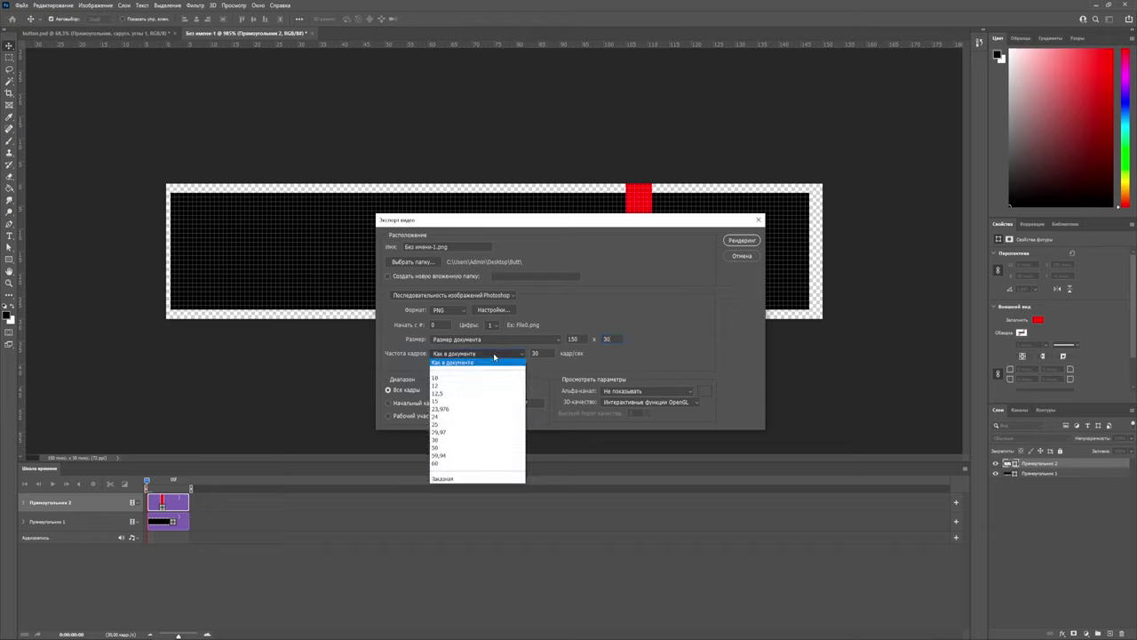
pyautogui.click(495, 356)
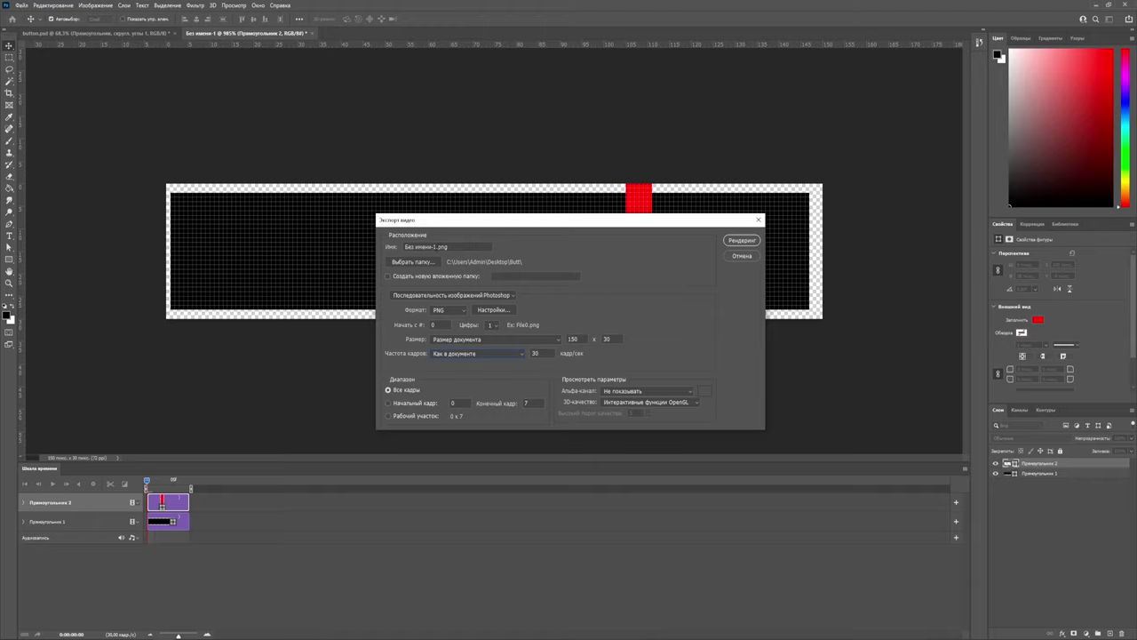
pyautogui.click(737, 241)
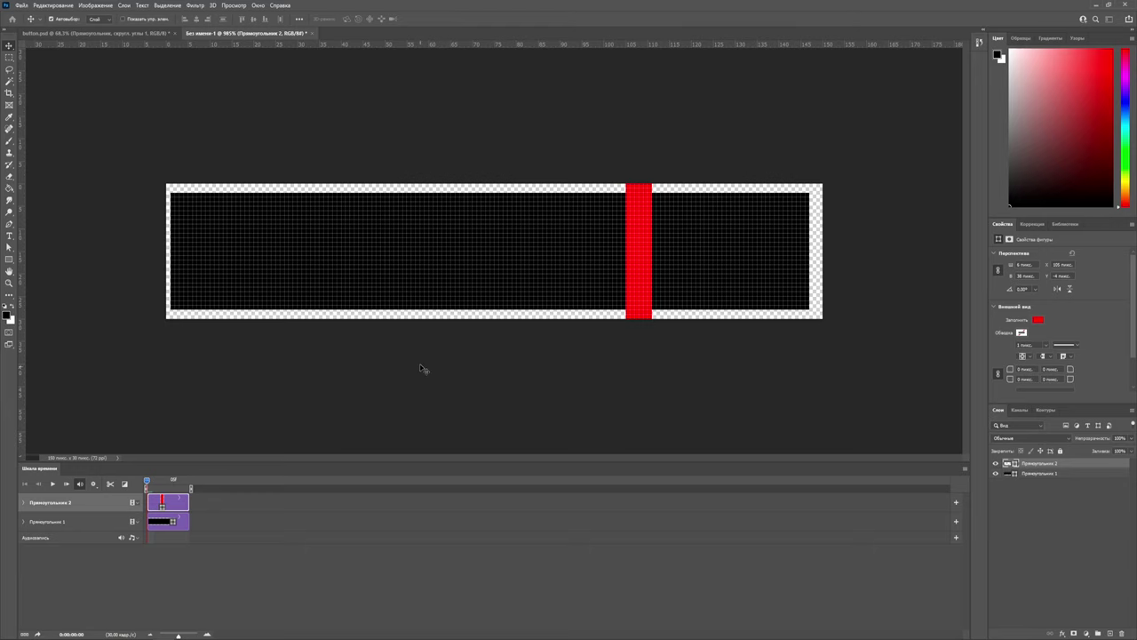
# In File Explorer, open the Desktop's Butt folder and select all eight rendered PNG frames.
pyautogui.hotkey('alt', 'Tab')
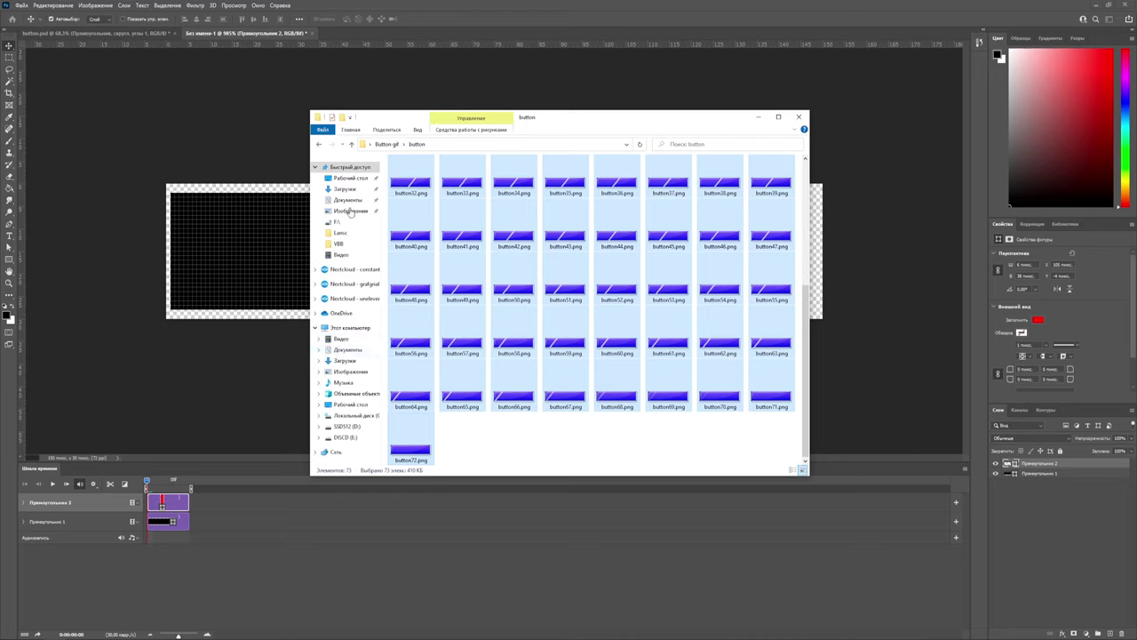
pyautogui.click(351, 179)
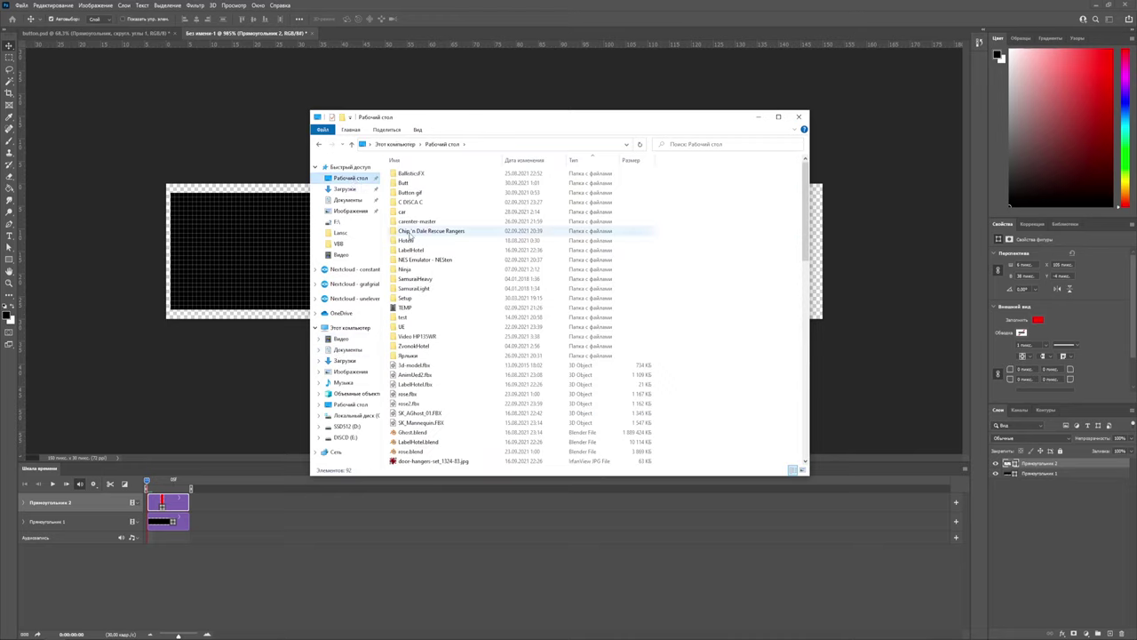
pyautogui.click(405, 184)
pyautogui.doubleClick(404, 184)
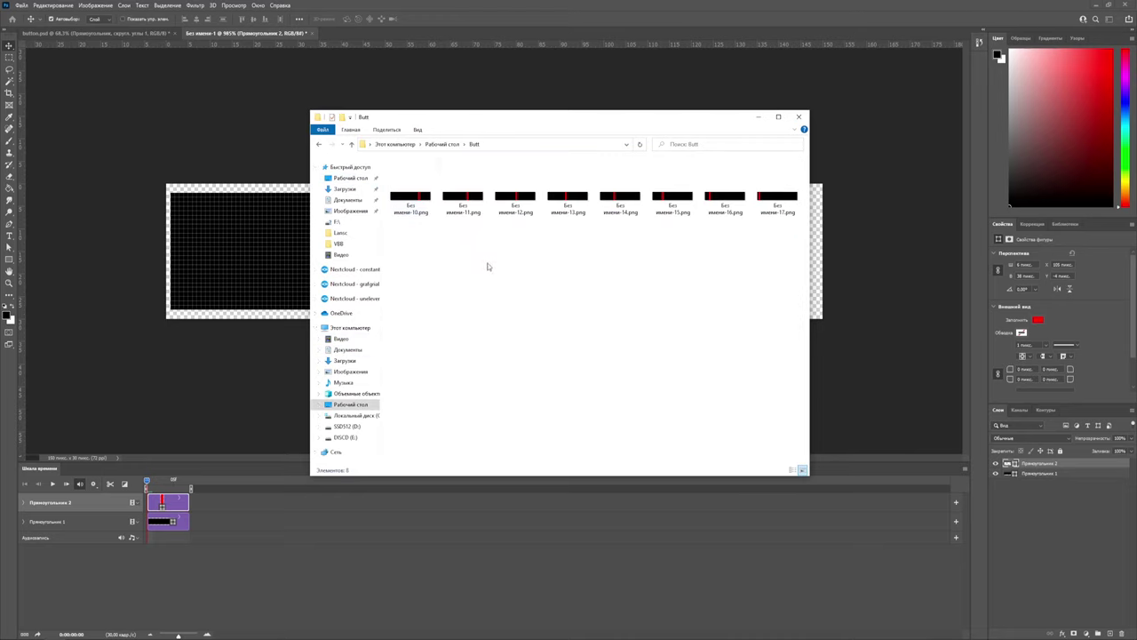
pyautogui.moveTo(403, 224); pyautogui.dragTo(878, 203)
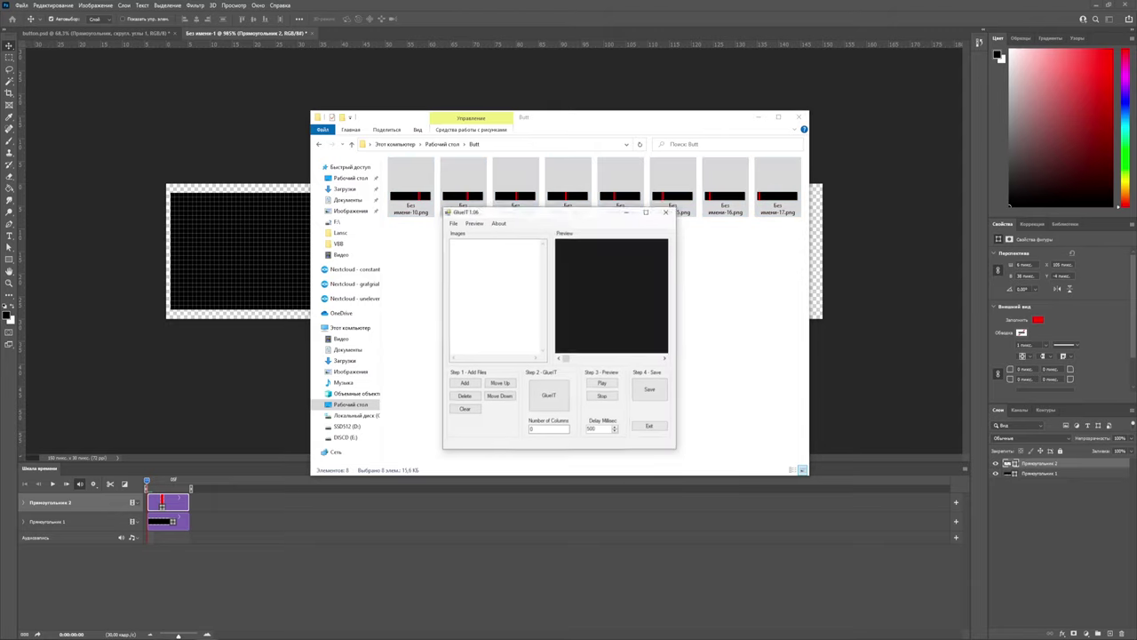
# Load all eight frame PNGs from the Butt folder into GlueIT's image list.
pyautogui.moveTo(516, 204); pyautogui.dragTo(583, 218)
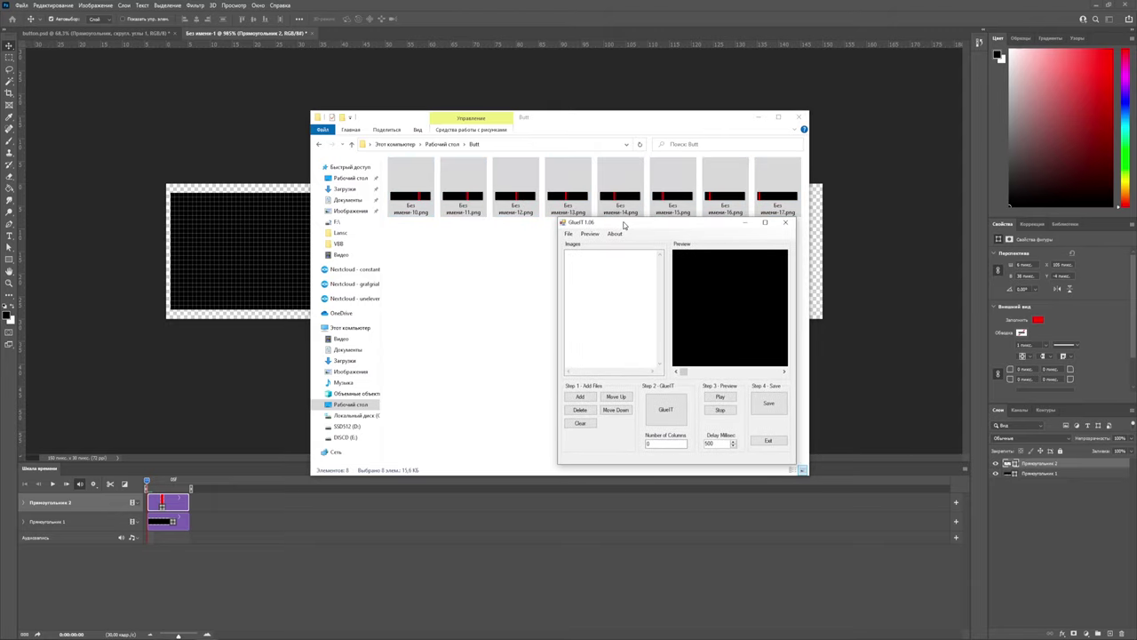
pyautogui.click(549, 391)
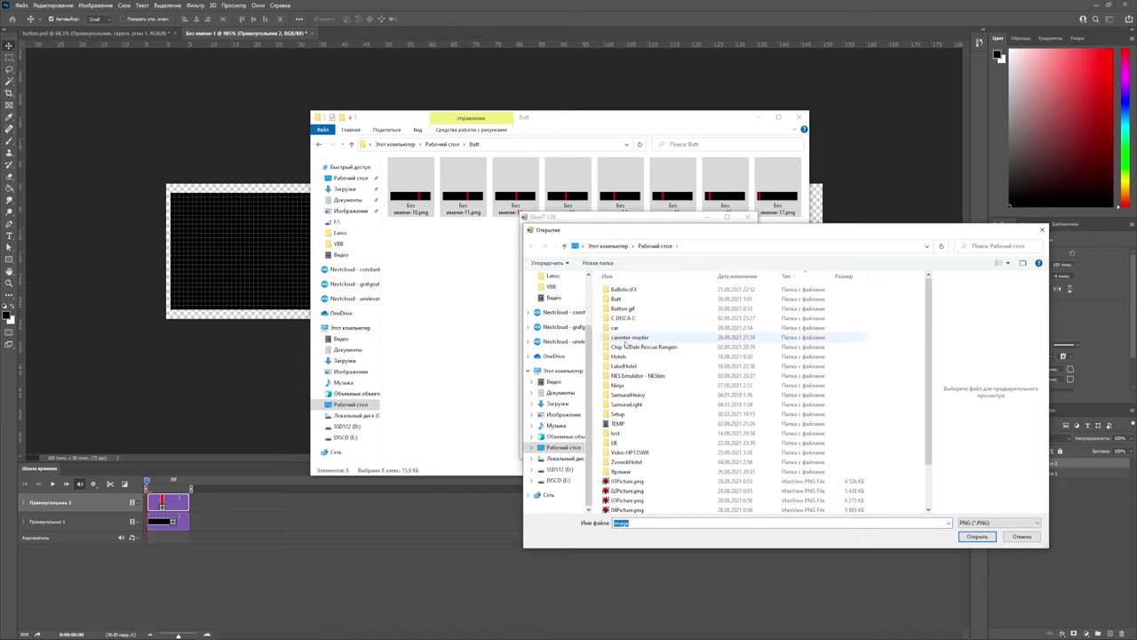
pyautogui.doubleClick(617, 300)
pyautogui.click(622, 373)
pyautogui.hotkey('ctrl', 'a')
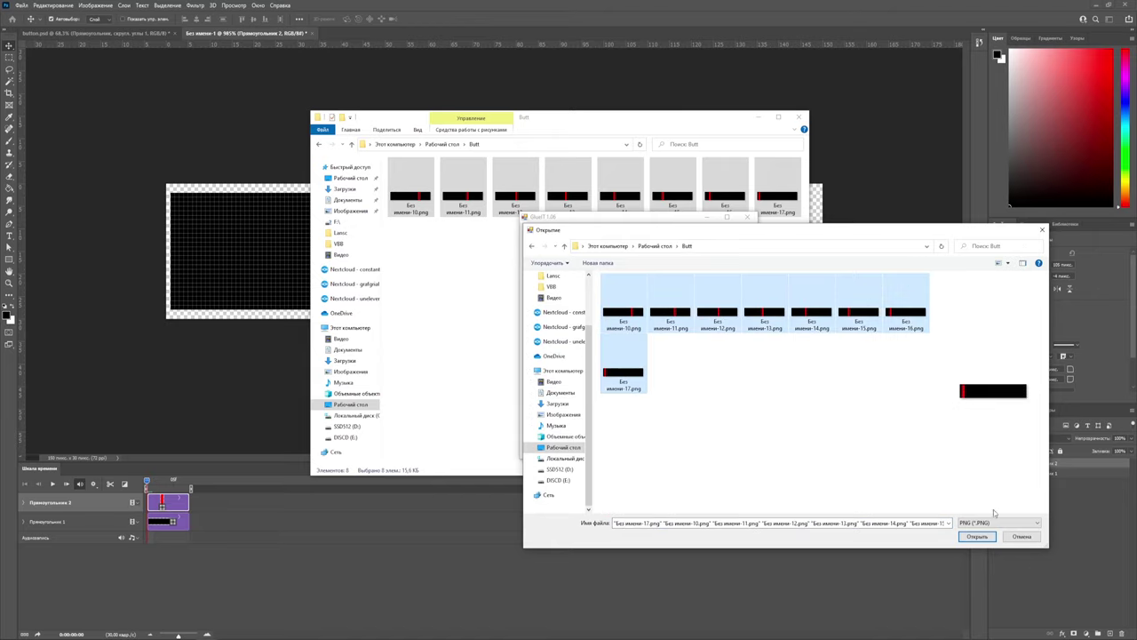
pyautogui.click(982, 536)
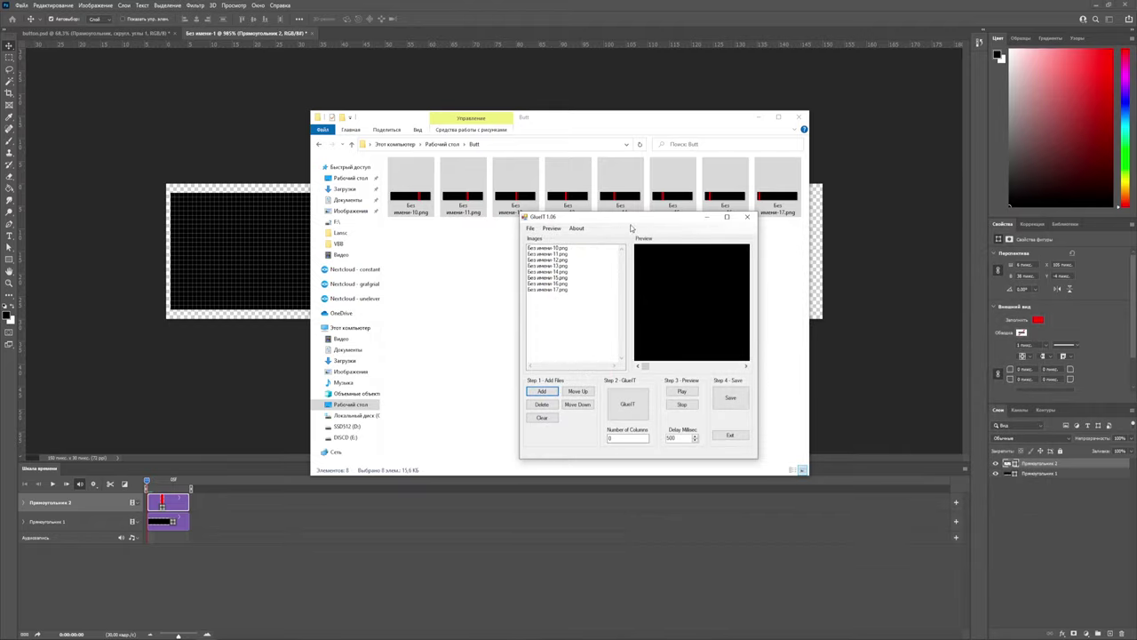
# Glue the frames and preview the resulting sprite strip.
pyautogui.moveTo(631, 228); pyautogui.dragTo(618, 224)
pyautogui.click(534, 251)
pyautogui.click(537, 244)
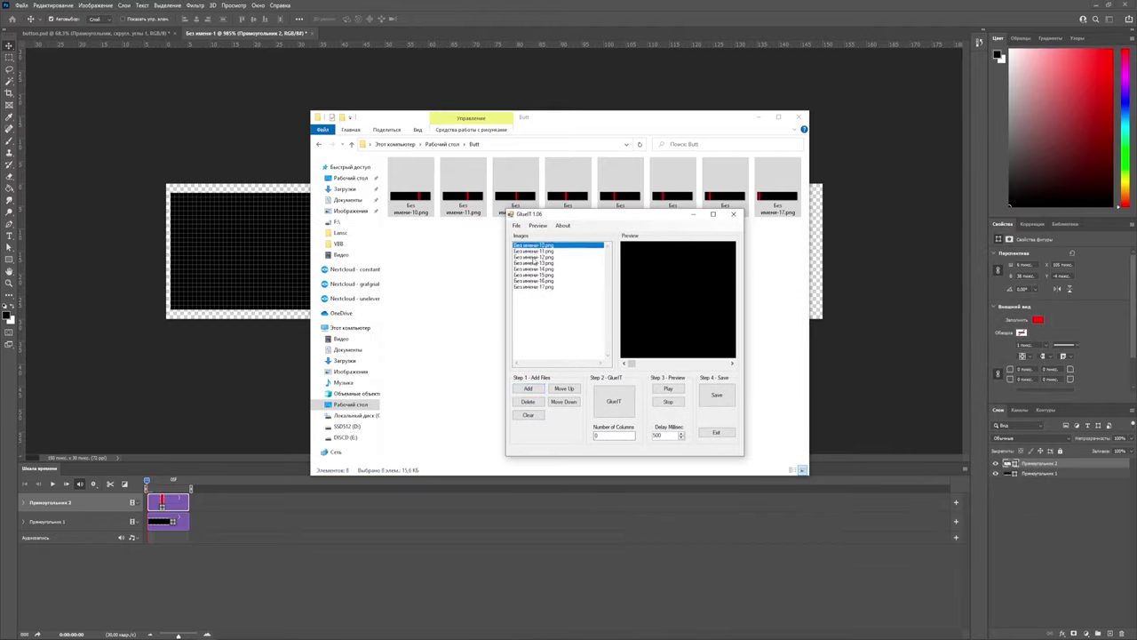
pyautogui.click(534, 287)
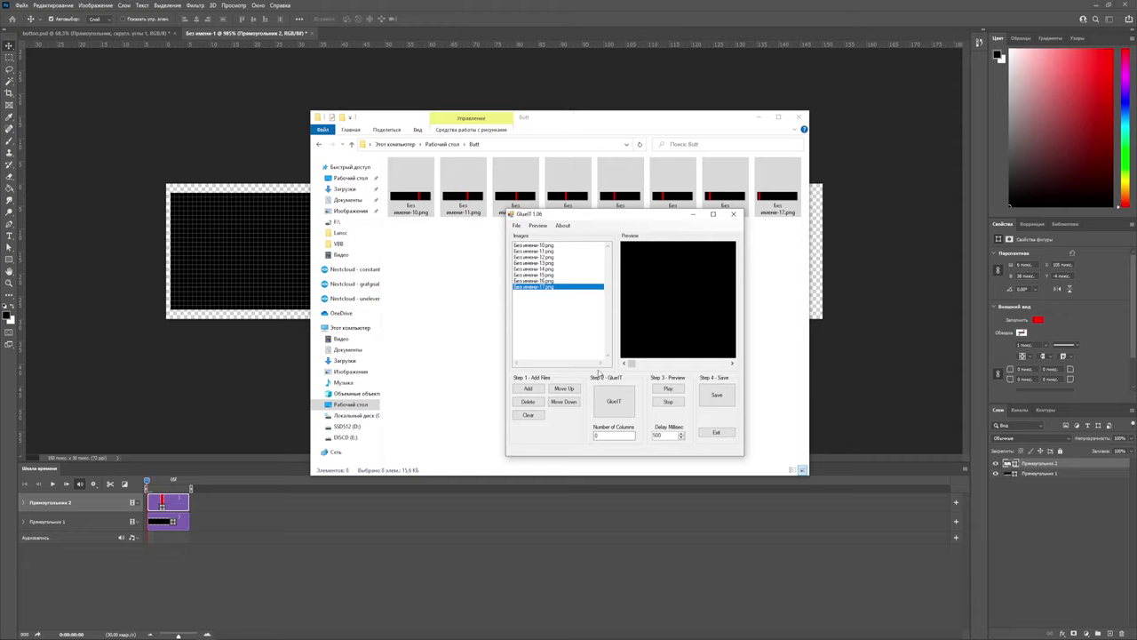
pyautogui.click(612, 404)
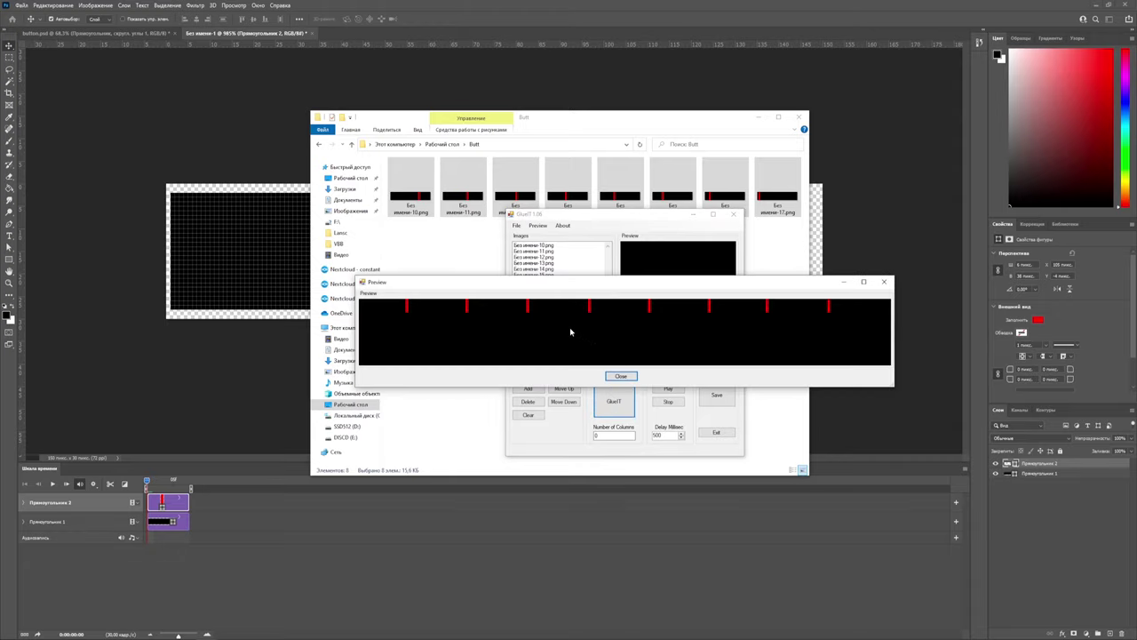
pyautogui.click(884, 281)
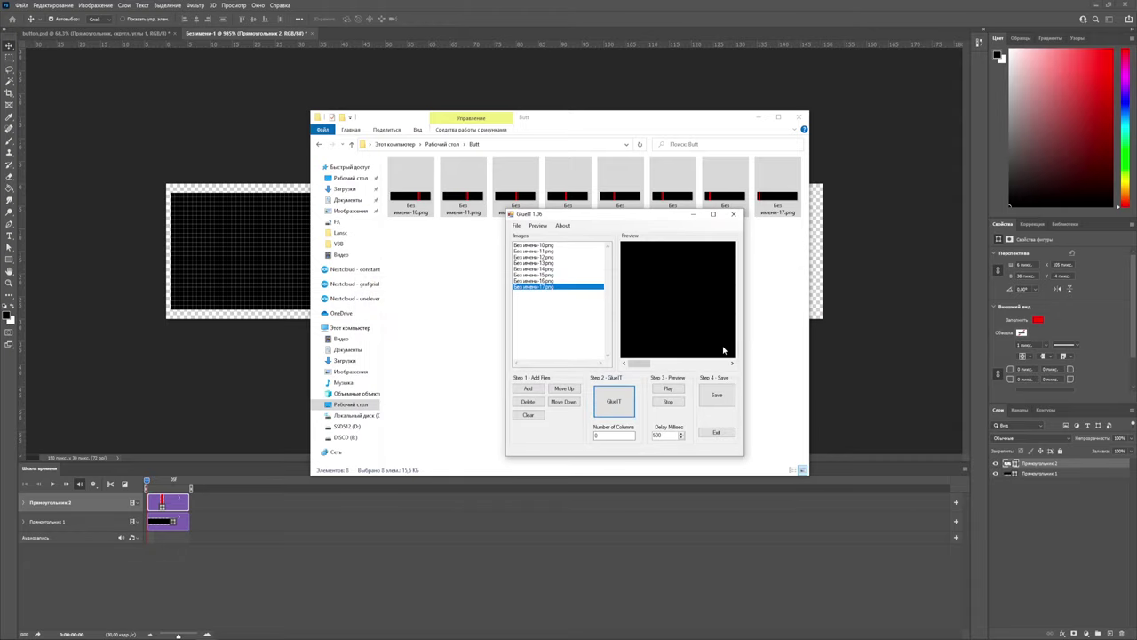
pyautogui.click(613, 404)
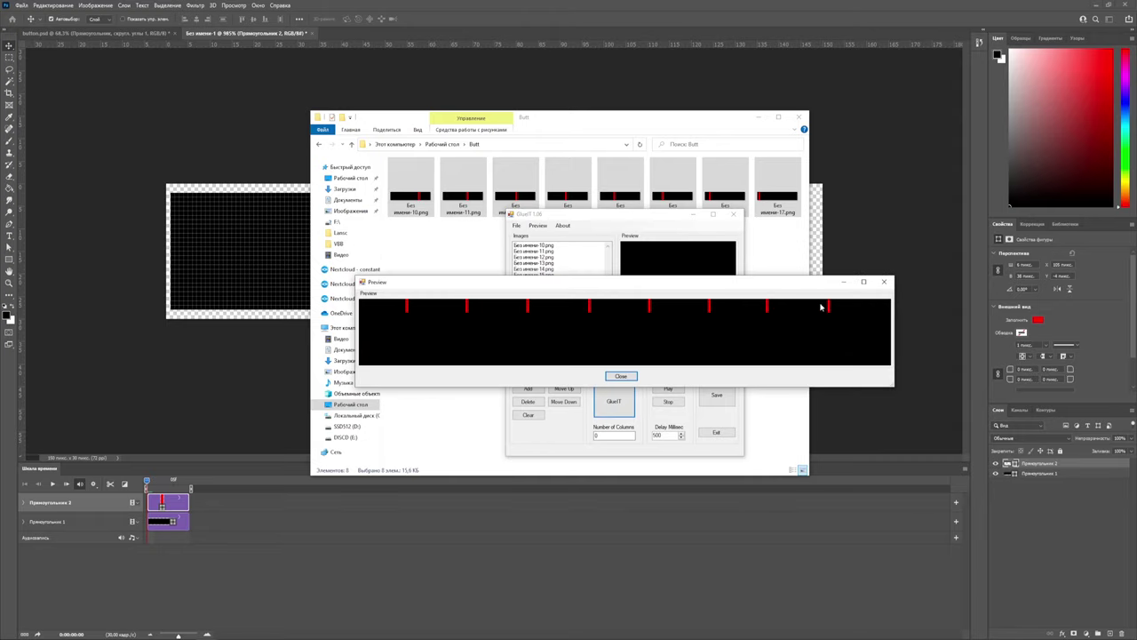
pyautogui.click(620, 375)
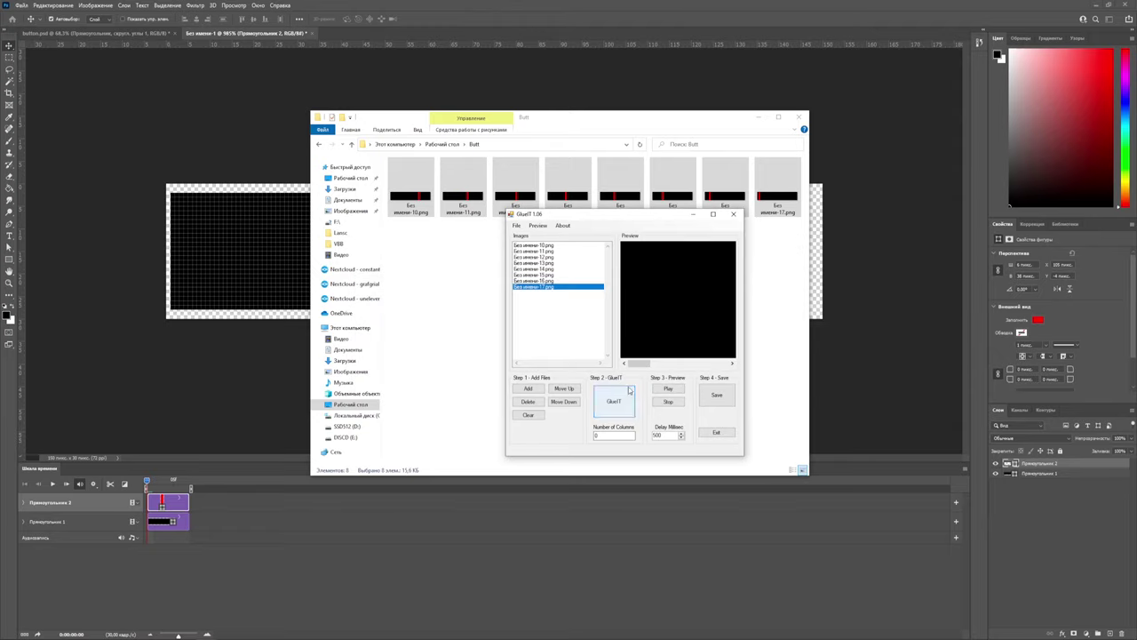
# Set Number of Columns to 2, preview the two-column sprite sheet, and start saving it.
pyautogui.click(613, 433)
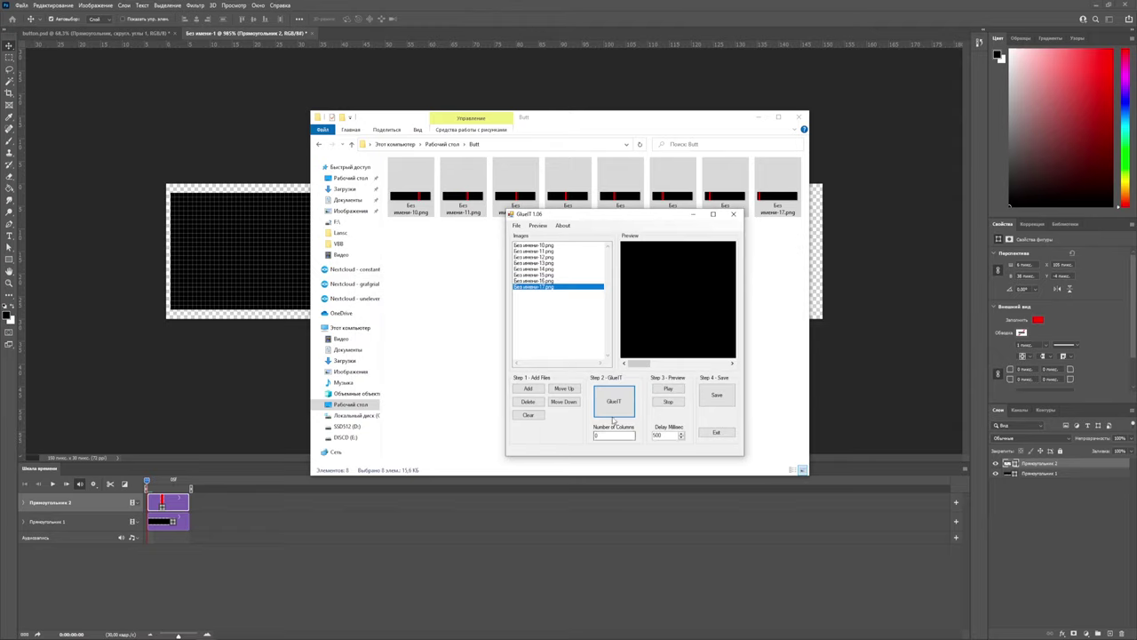
pyautogui.click(616, 403)
pyautogui.click(620, 414)
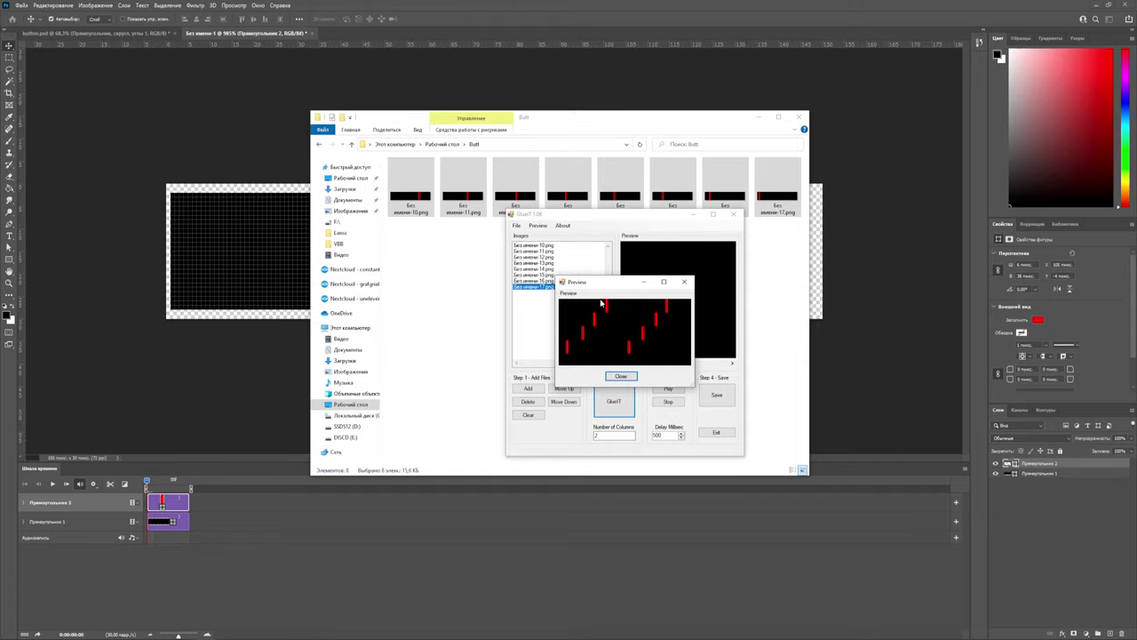
pyautogui.click(621, 377)
pyautogui.click(715, 397)
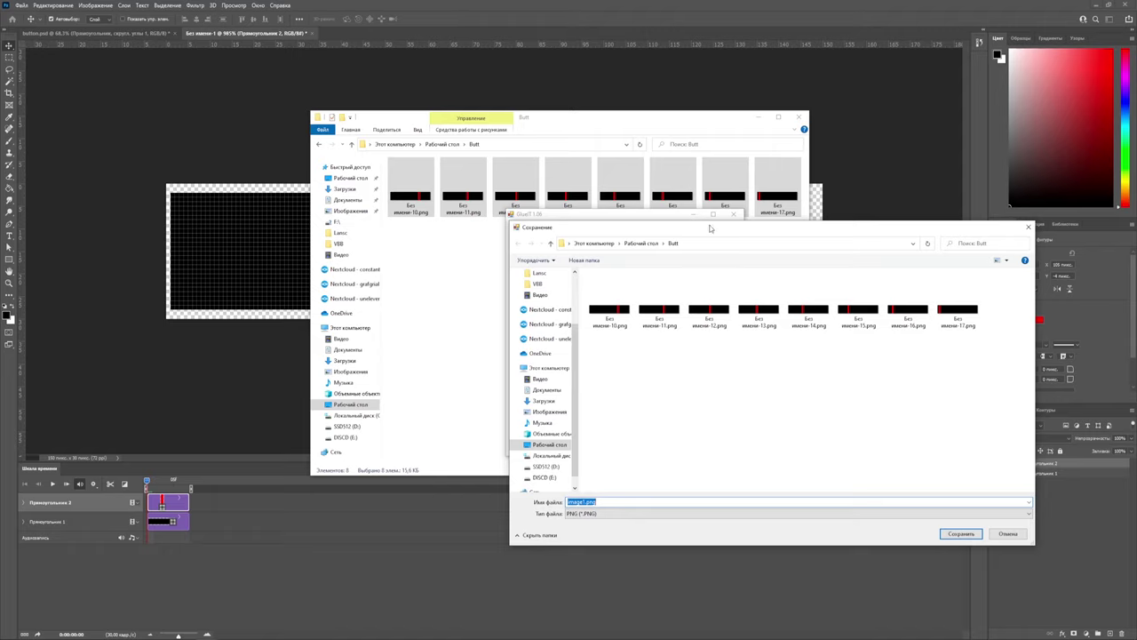
# Rename the sprite sheet to Butt.png and save it in the Butt folder.
pyautogui.moveTo(584, 499); pyautogui.dragTo(533, 510)
pyautogui.press('BackSpace')
pyautogui.write('8')
pyautogui.write('tt')
pyautogui.click(966, 536)
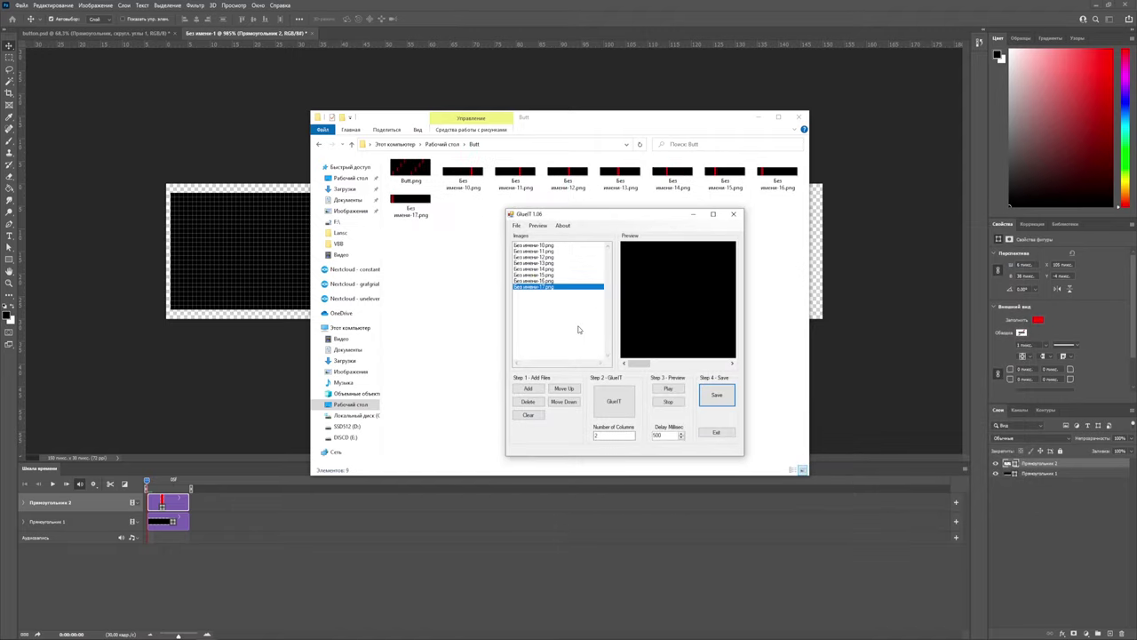
# Open Butt.png in the image viewer to check it, then close it.
pyautogui.click(414, 149)
pyautogui.doubleClick(411, 169)
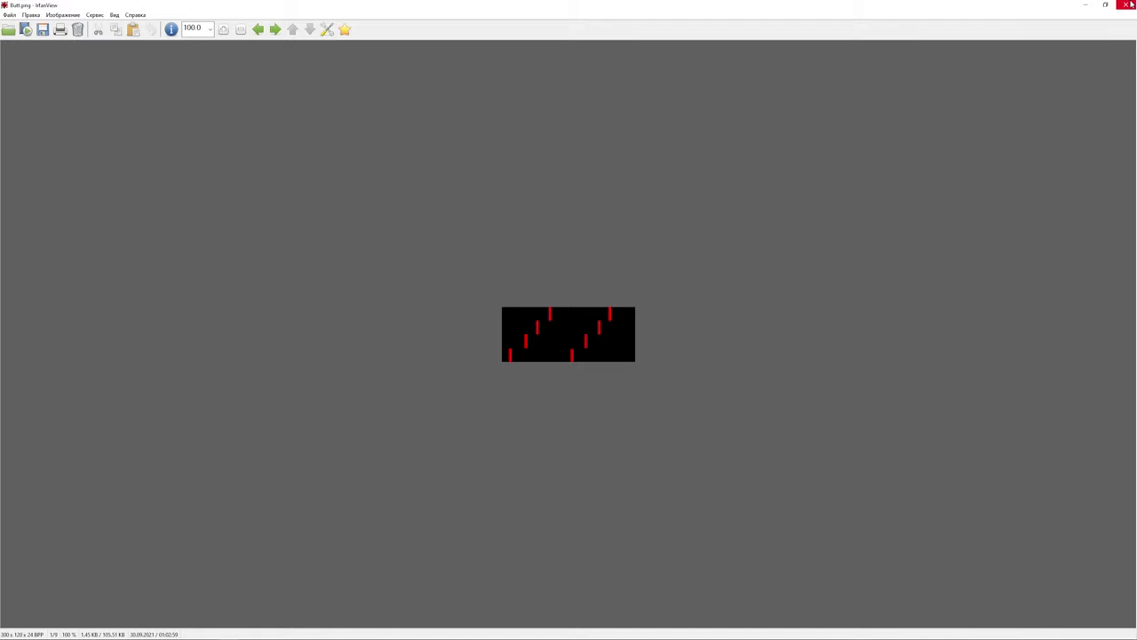
pyautogui.click(1126, 4)
pyautogui.click(488, 270)
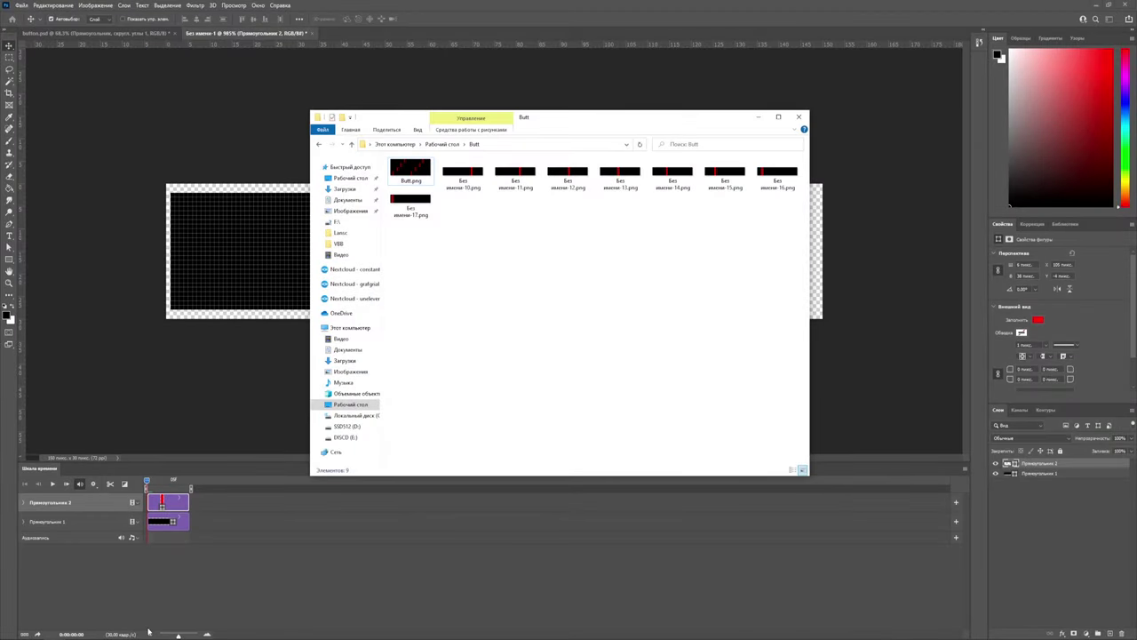
# Import Butt.png from the Butt folder into /Game/Buttons as the Butt texture.
pyautogui.moveTo(185, 637)
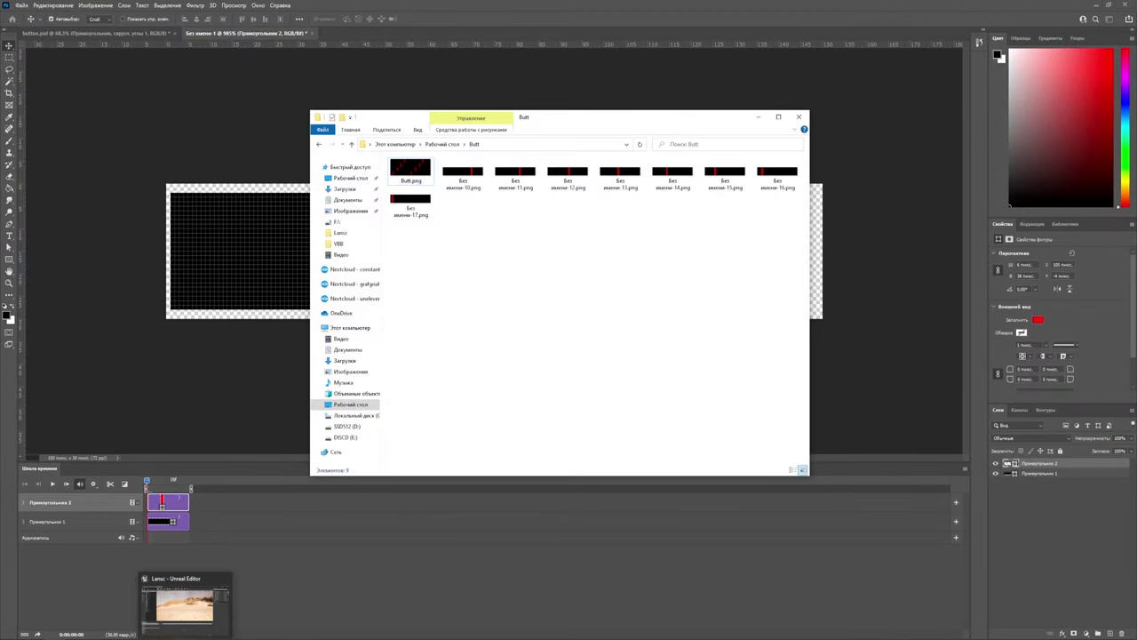
pyautogui.click(185, 607)
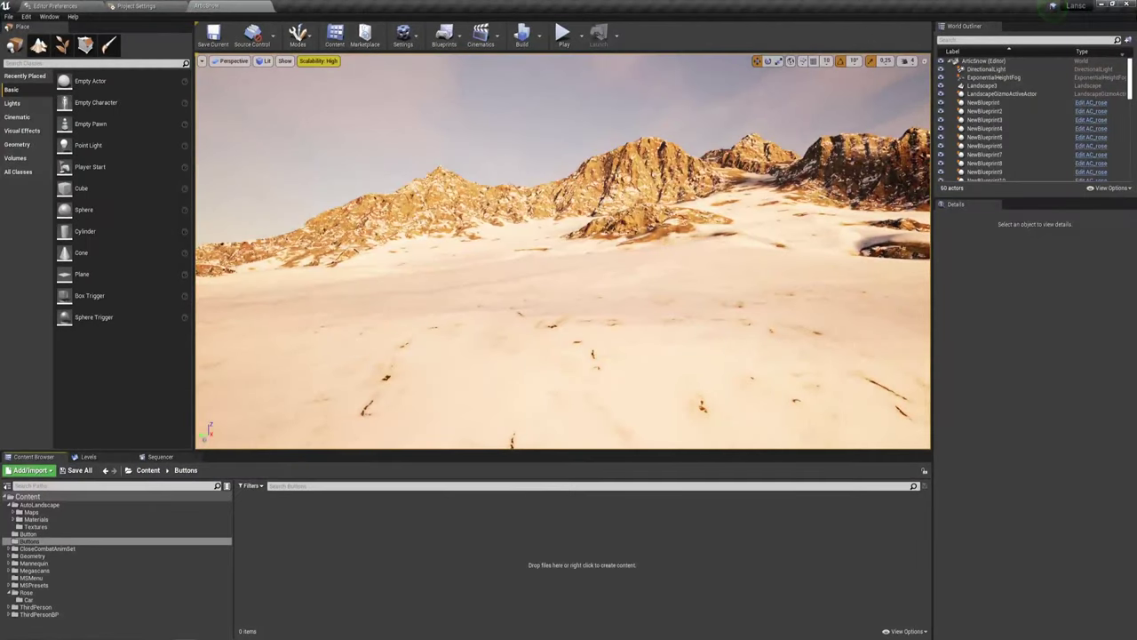
pyautogui.rightClick(337, 533)
pyautogui.click(382, 331)
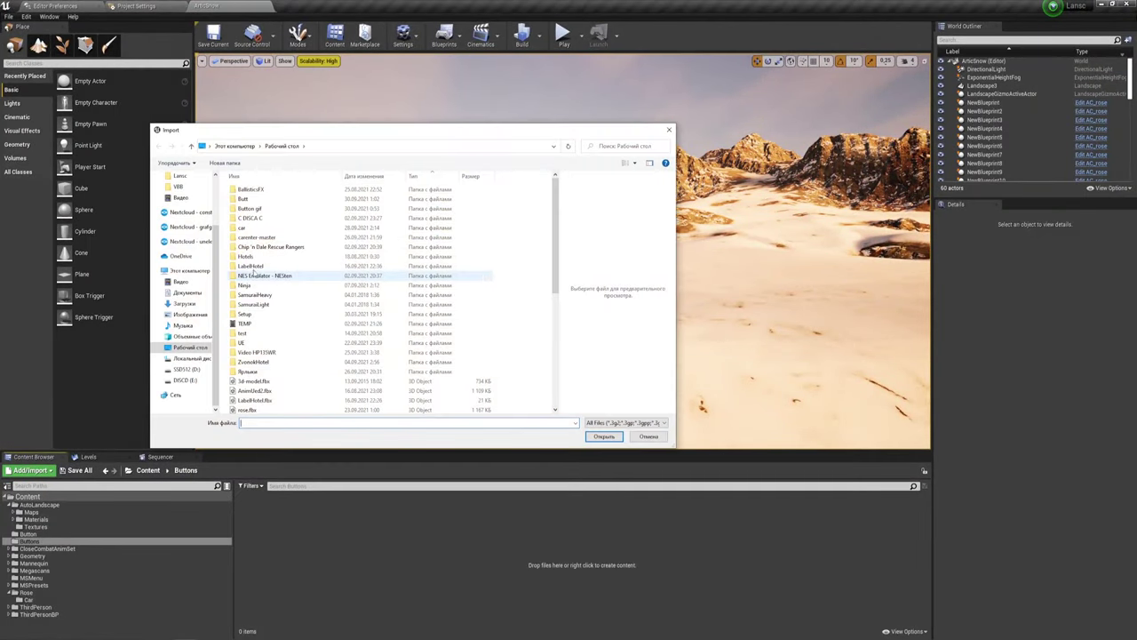
pyautogui.doubleClick(242, 198)
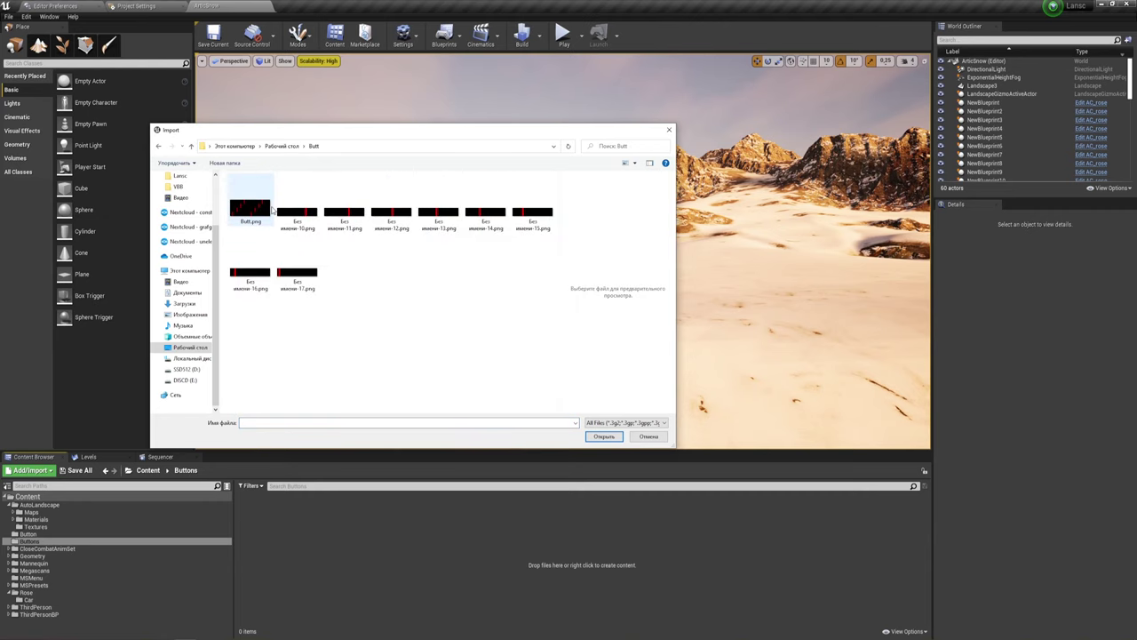
pyautogui.click(250, 207)
pyautogui.click(600, 436)
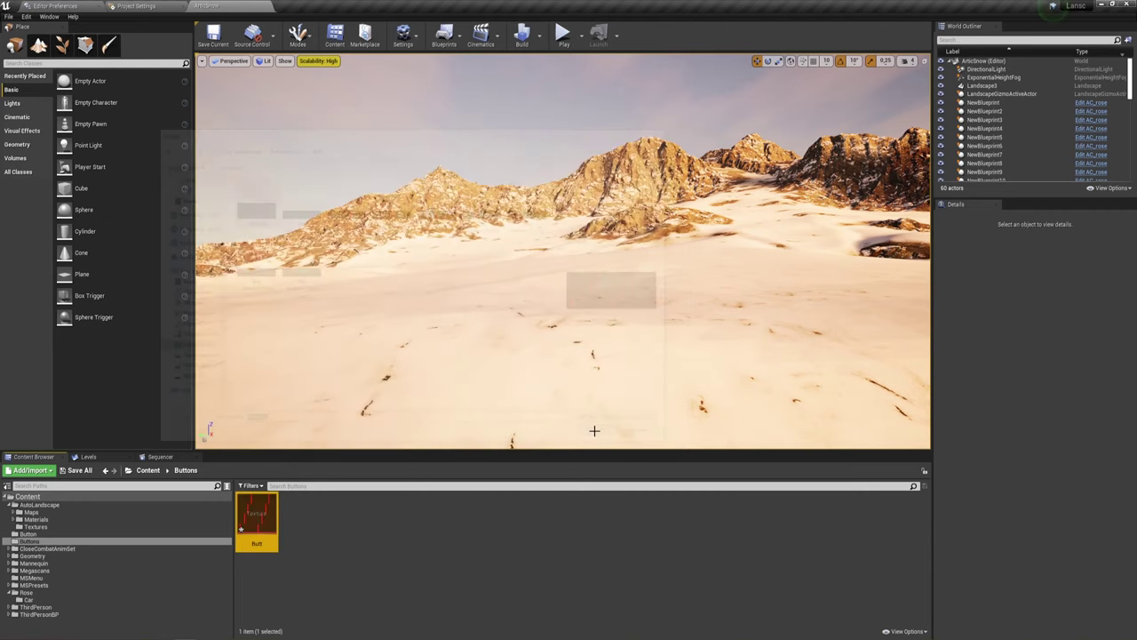
pyautogui.click(375, 552)
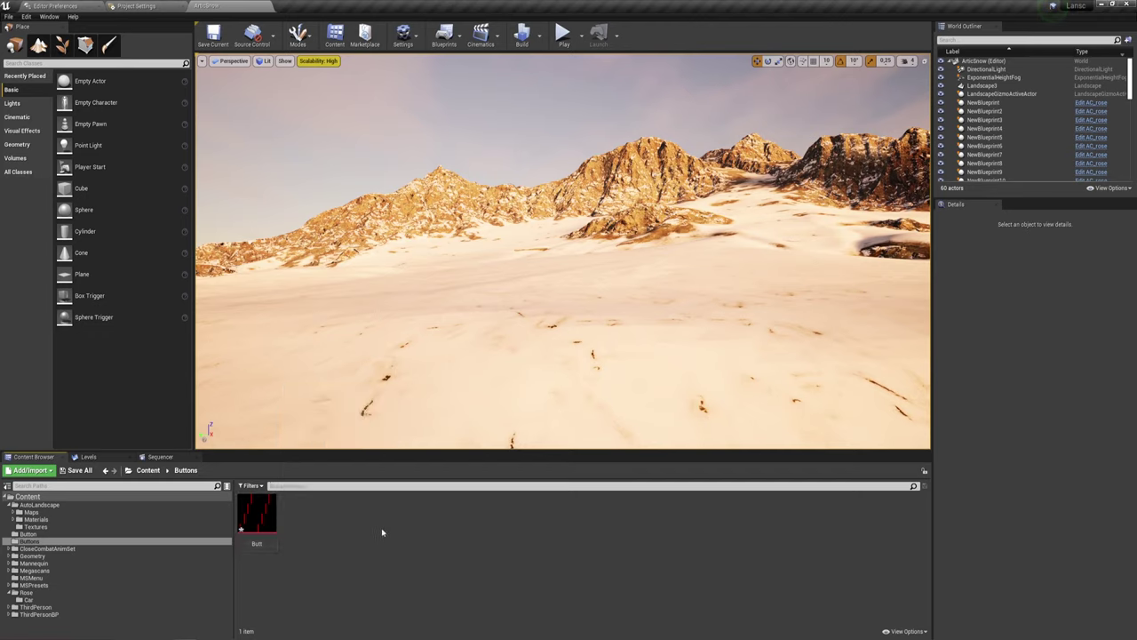
# Create a new material named Butt_mat in the Buttons folder and open it.
pyautogui.rightClick(316, 524)
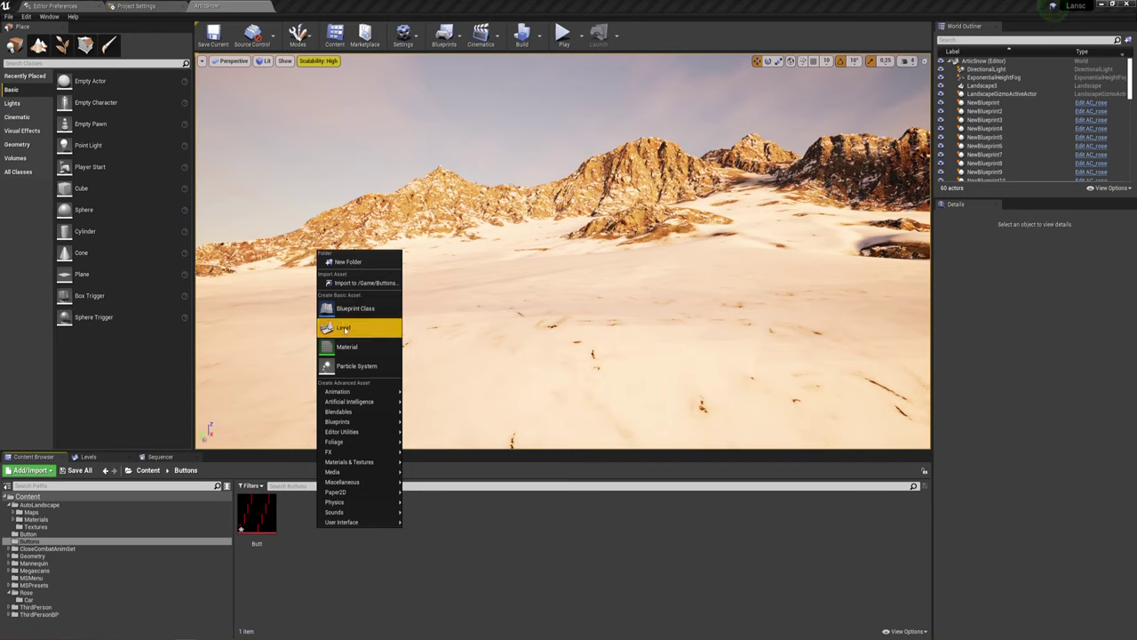
pyautogui.click(346, 347)
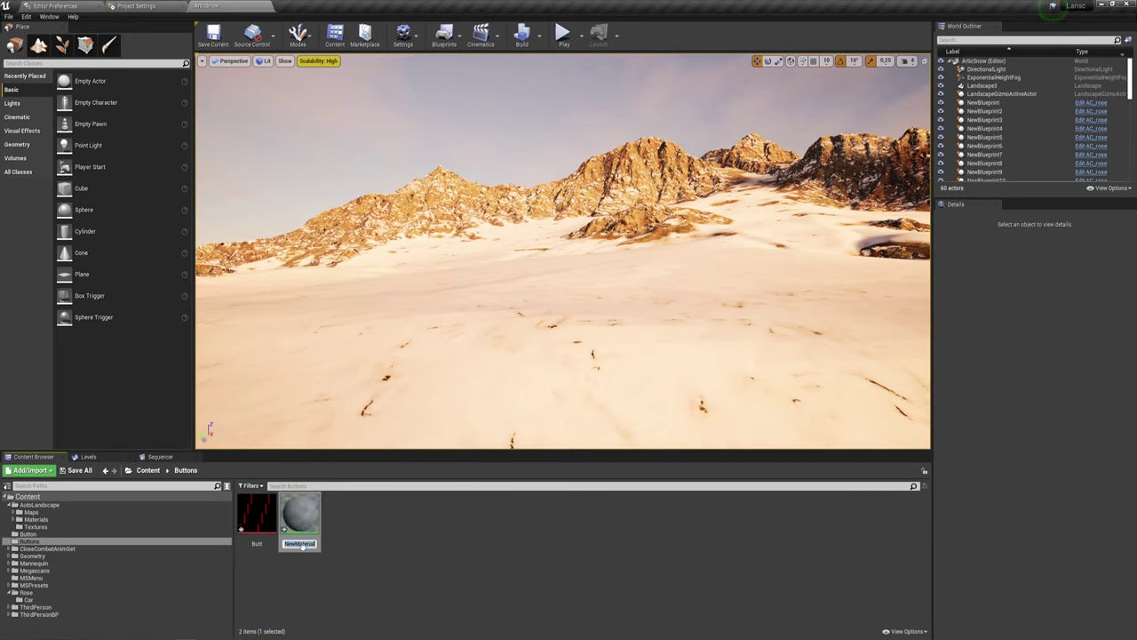
pyautogui.write('Butt')
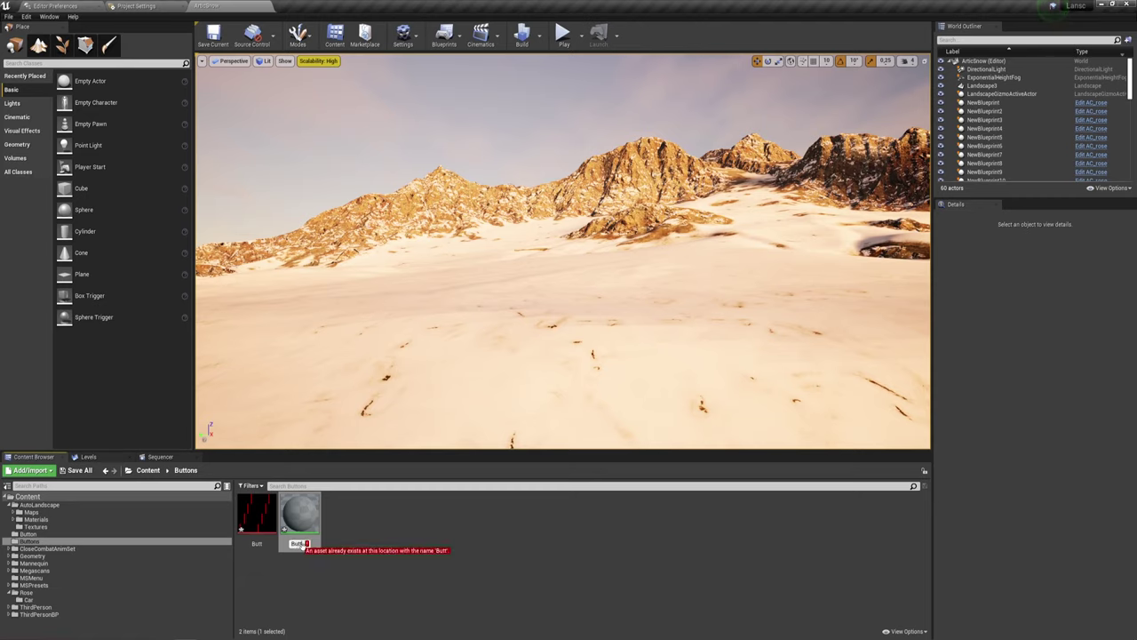
pyautogui.write('_mat')
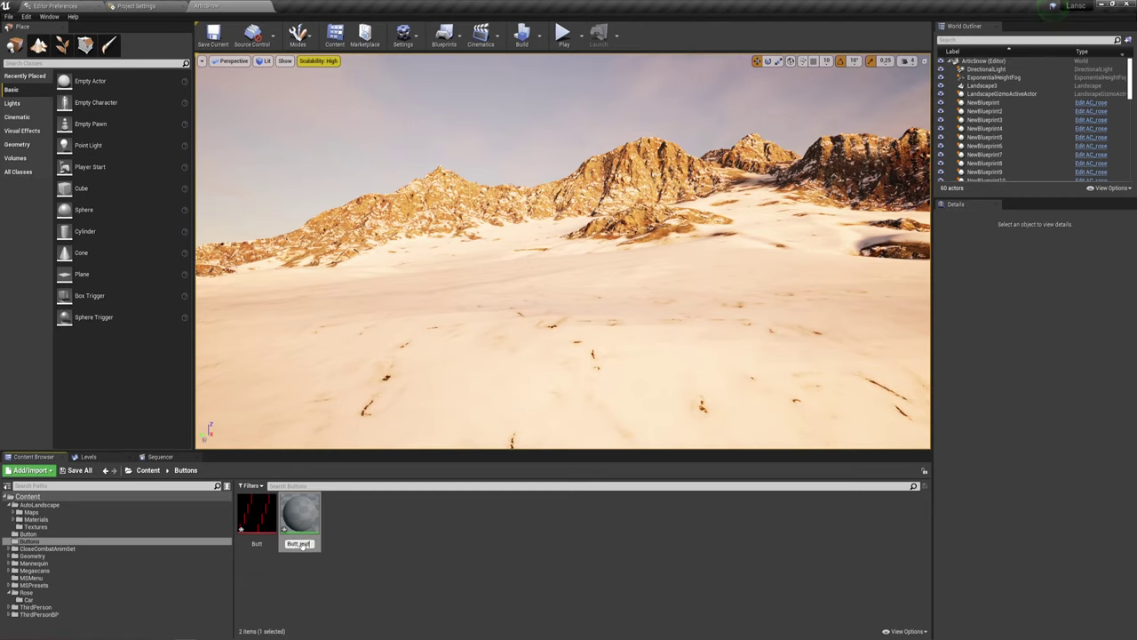
pyautogui.press('Return')
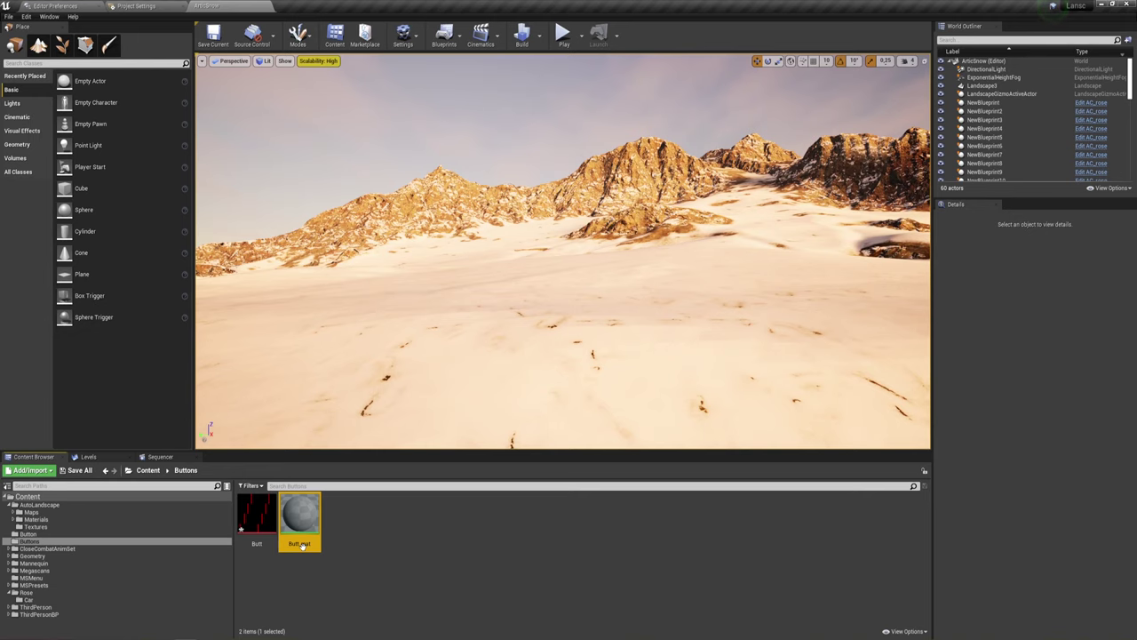
pyautogui.doubleClick(302, 543)
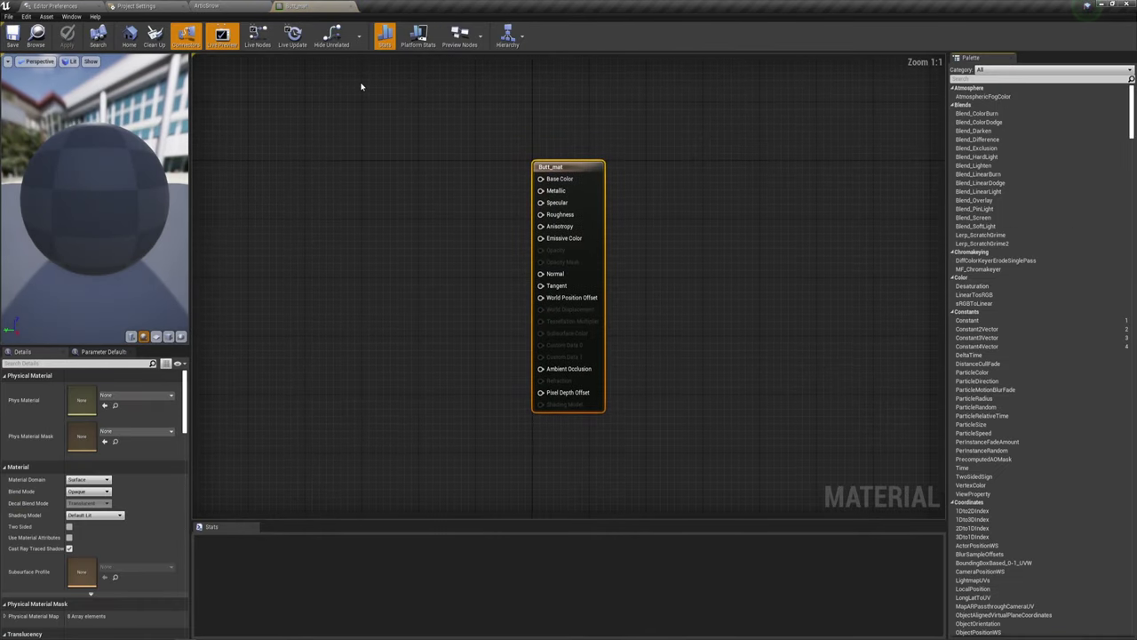
# Set Butt_mat's material domain to User Interface and its blend mode to Masked.
pyautogui.moveTo(703, 193); pyautogui.dragTo(841, 154, button='right')
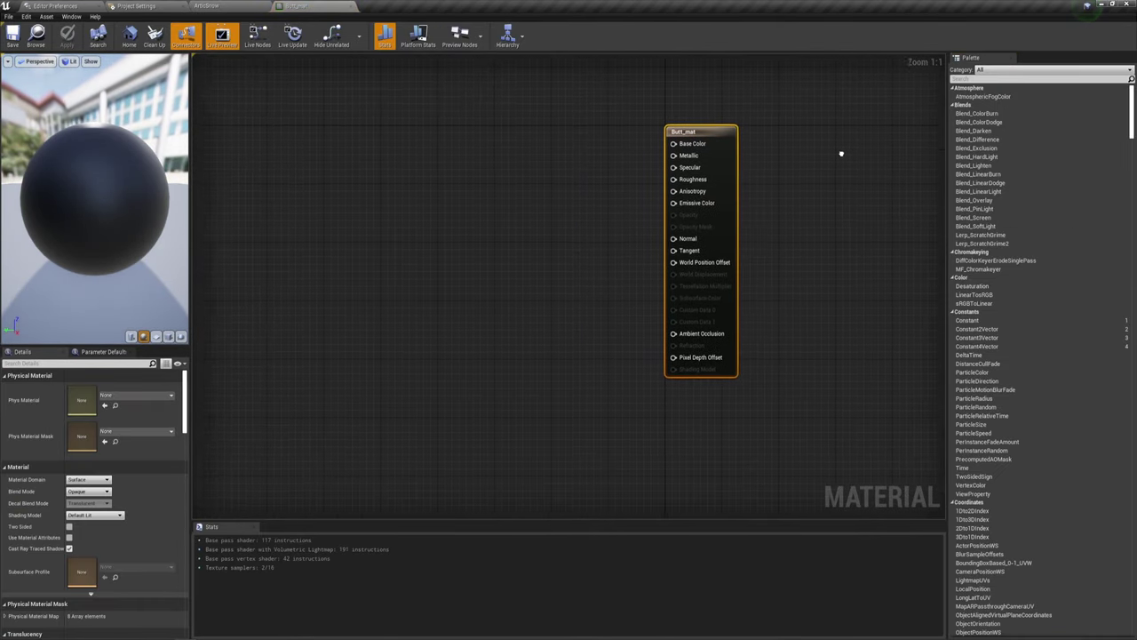
pyautogui.click(86, 481)
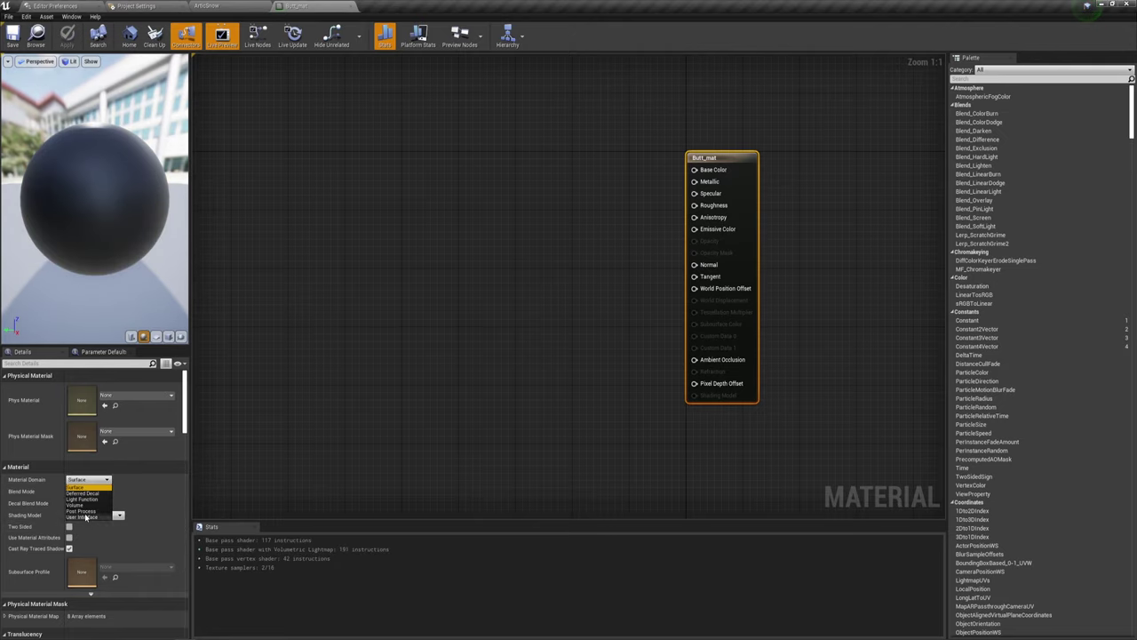
pyautogui.click(86, 517)
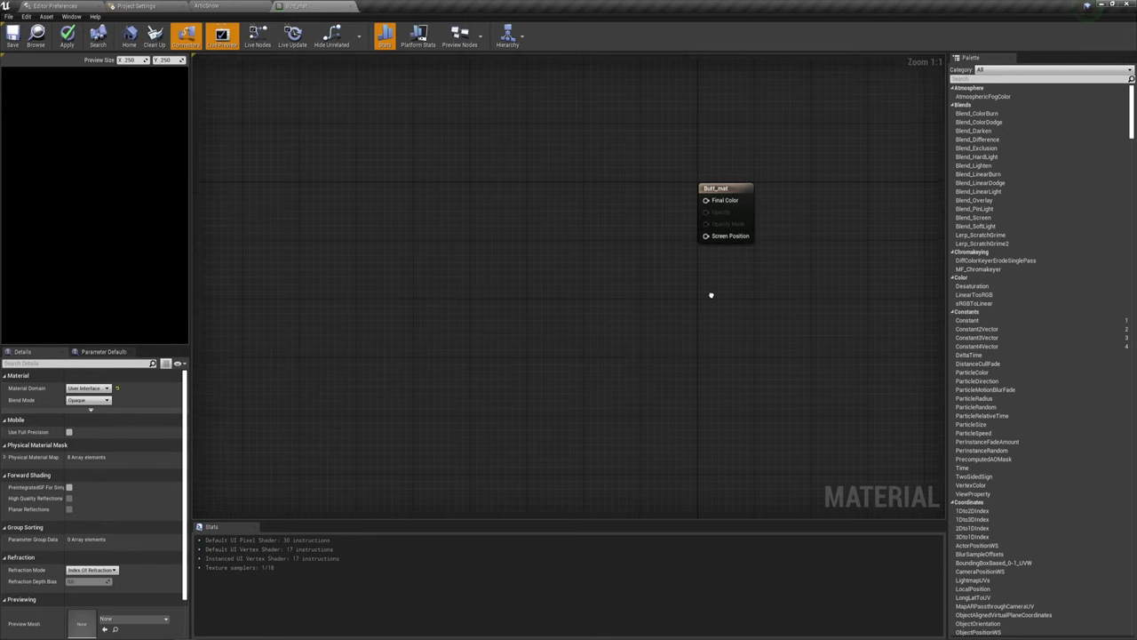
pyautogui.click(105, 400)
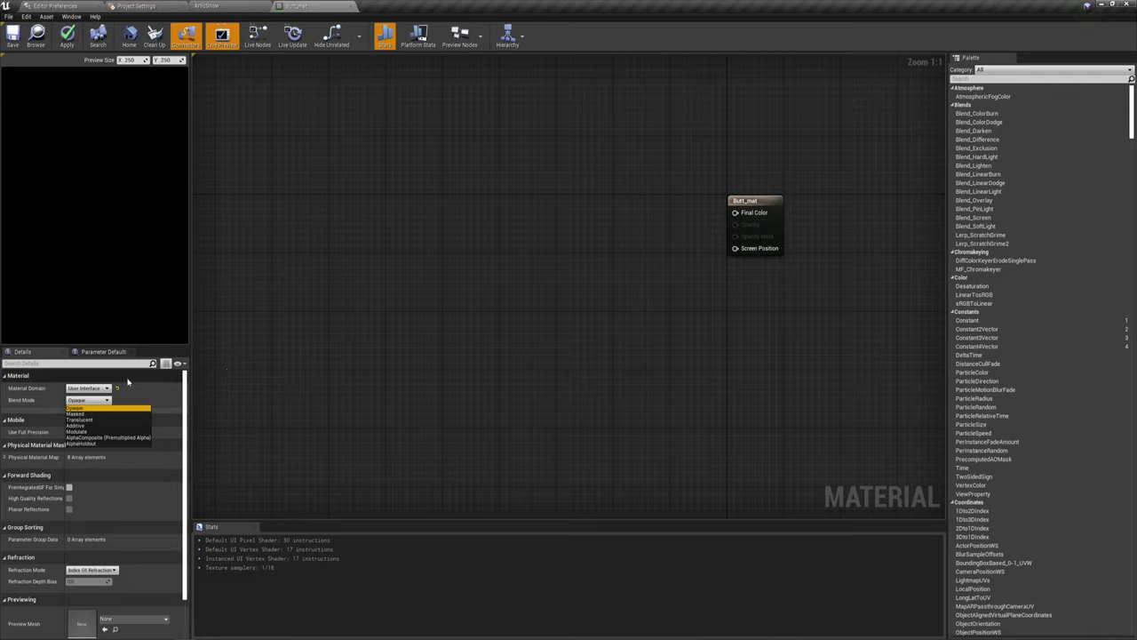
pyautogui.click(77, 414)
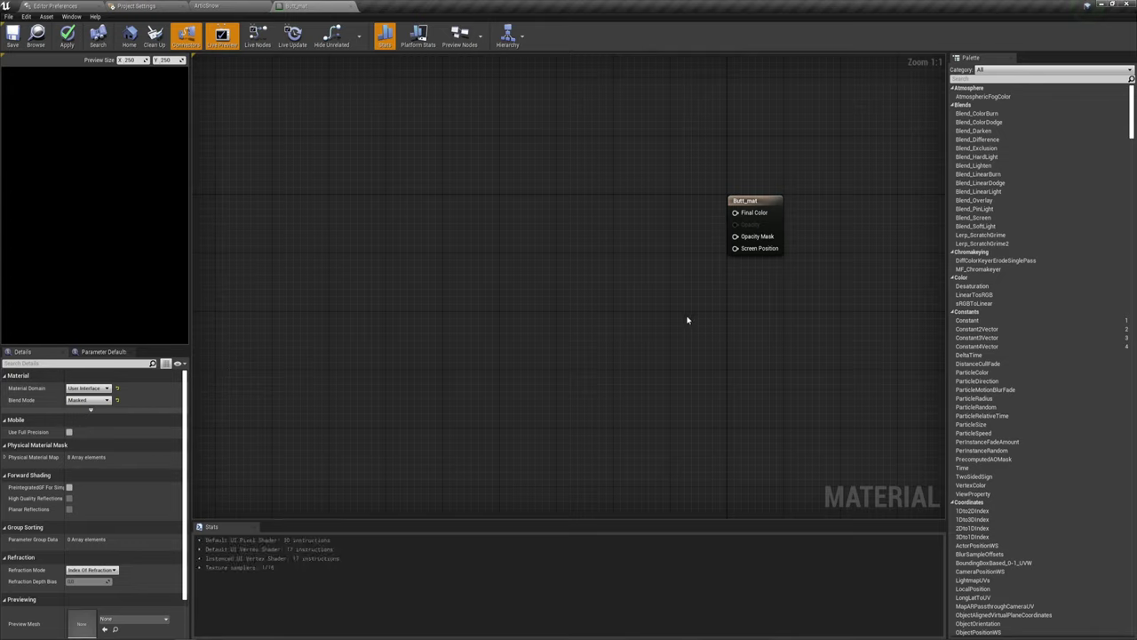
pyautogui.moveTo(635, 298); pyautogui.dragTo(648, 306, button='right')
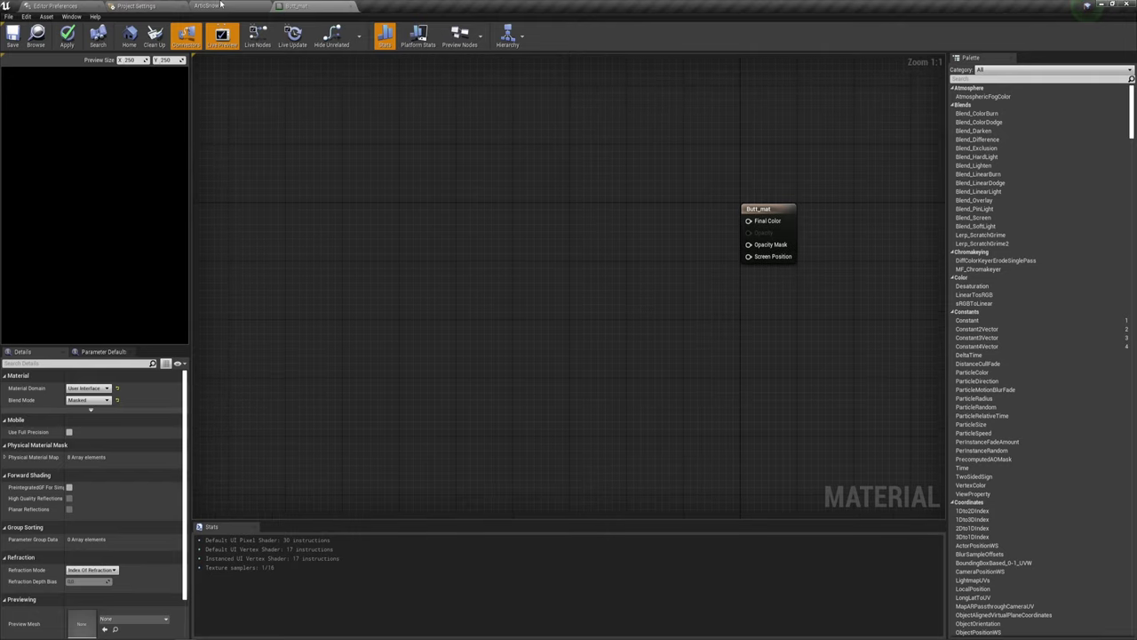
pyautogui.rightClick(445, 276)
# Drag the Butt texture into Butt_mat's graph, convert it to a Texture Object, and add FlipBook.
pyautogui.click(231, 5)
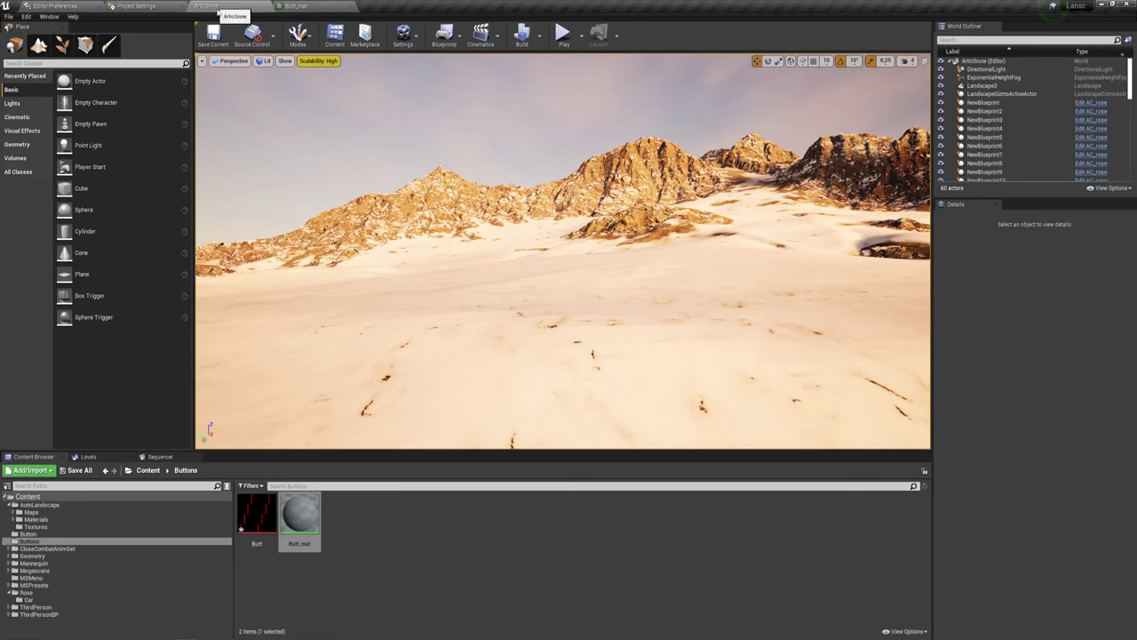
pyautogui.moveTo(257, 520)
pyautogui.mouseDown()
pyautogui.moveTo(317, 45)
pyautogui.moveTo(506, 285)
pyautogui.mouseUp()
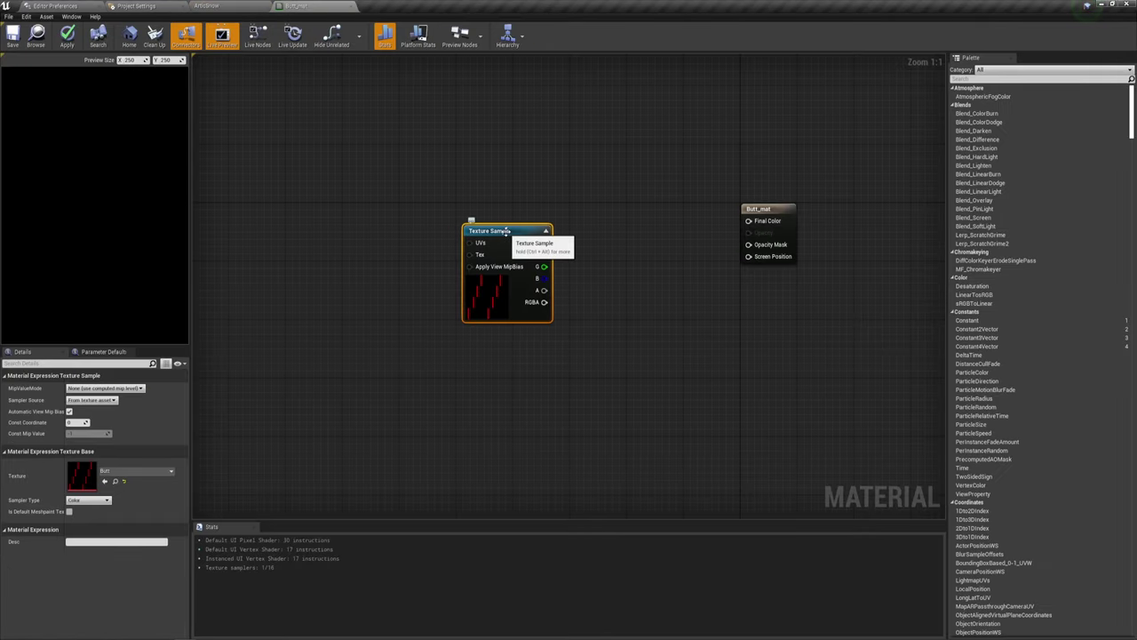
pyautogui.moveTo(505, 234); pyautogui.dragTo(419, 331)
pyautogui.rightClick(420, 331)
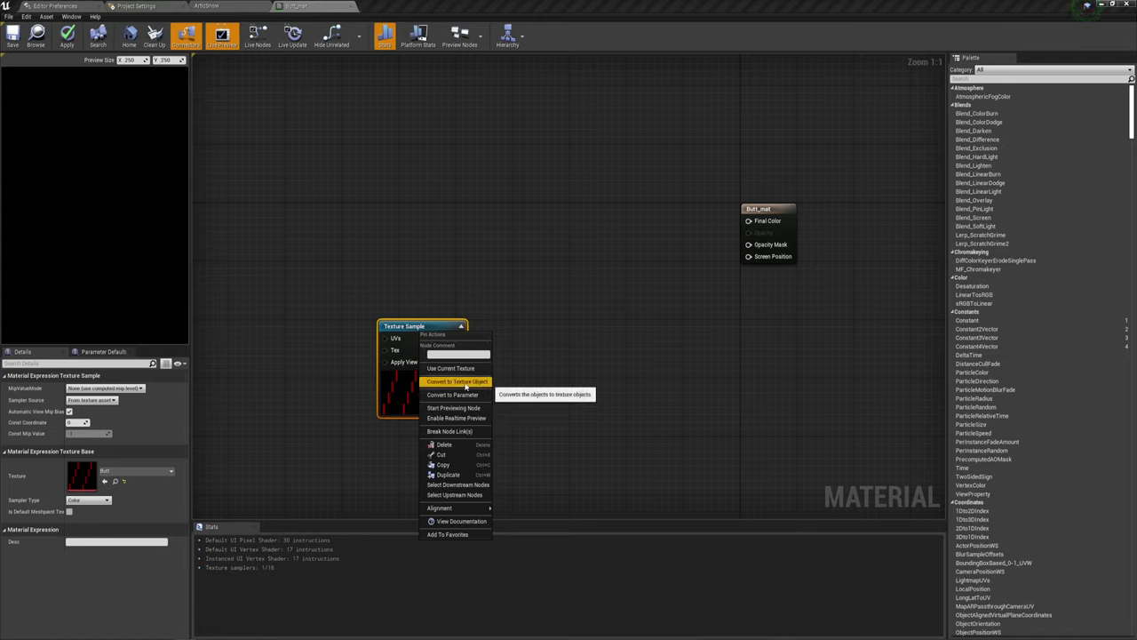
pyautogui.click(464, 382)
pyautogui.moveTo(395, 329)
pyautogui.mouseDown()
pyautogui.moveTo(431, 336)
pyautogui.moveTo(396, 328)
pyautogui.moveTo(498, 202)
pyautogui.mouseUp()
pyautogui.click(485, 233)
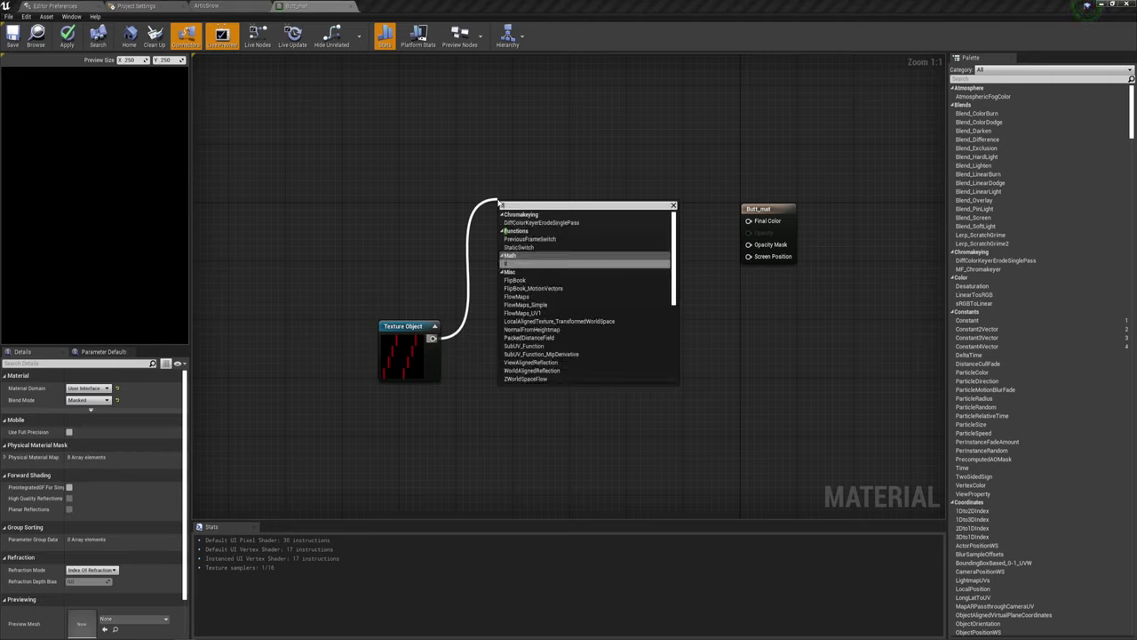
pyautogui.write('li')
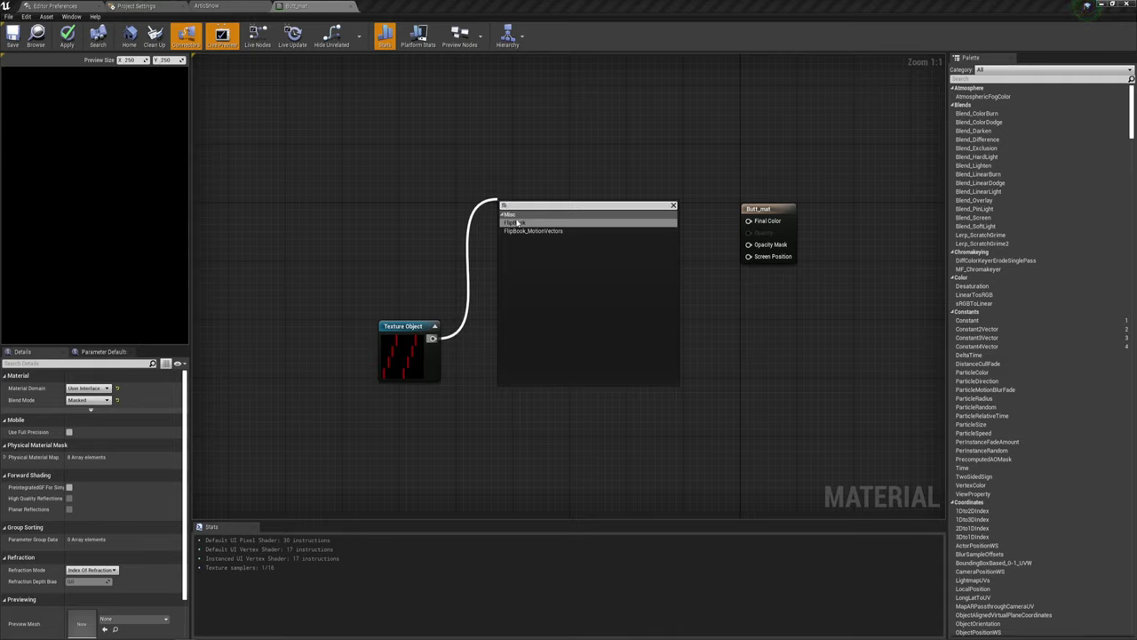
pyautogui.click(518, 223)
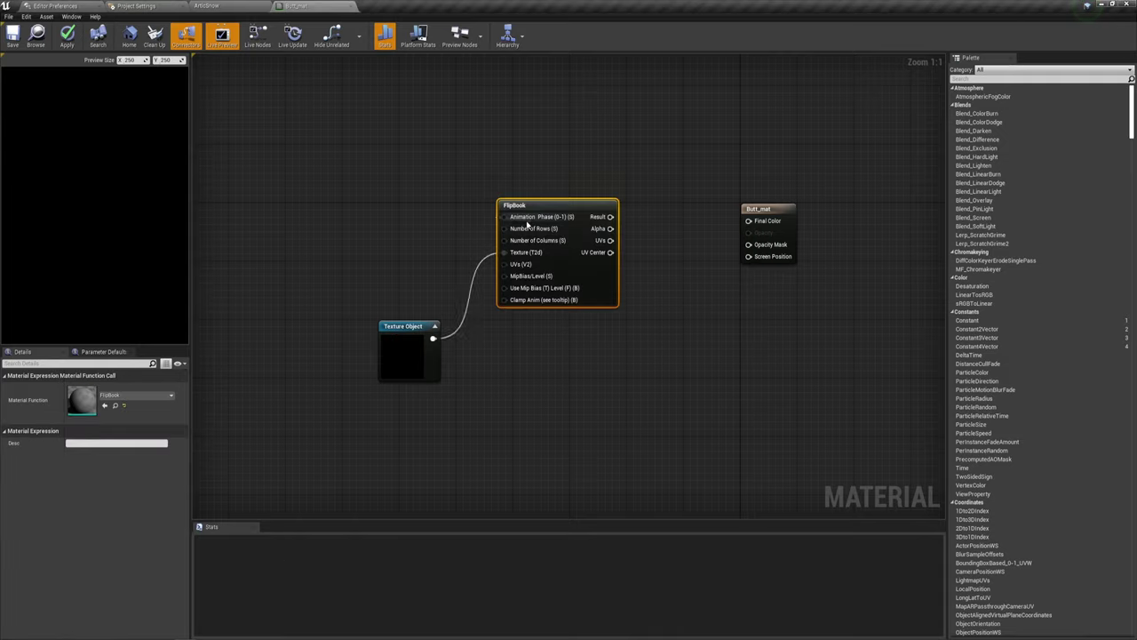
# Place the FlipBook node wired to the Butt Texture Object.
pyautogui.click(524, 224)
pyautogui.moveTo(523, 225); pyautogui.dragTo(504, 208)
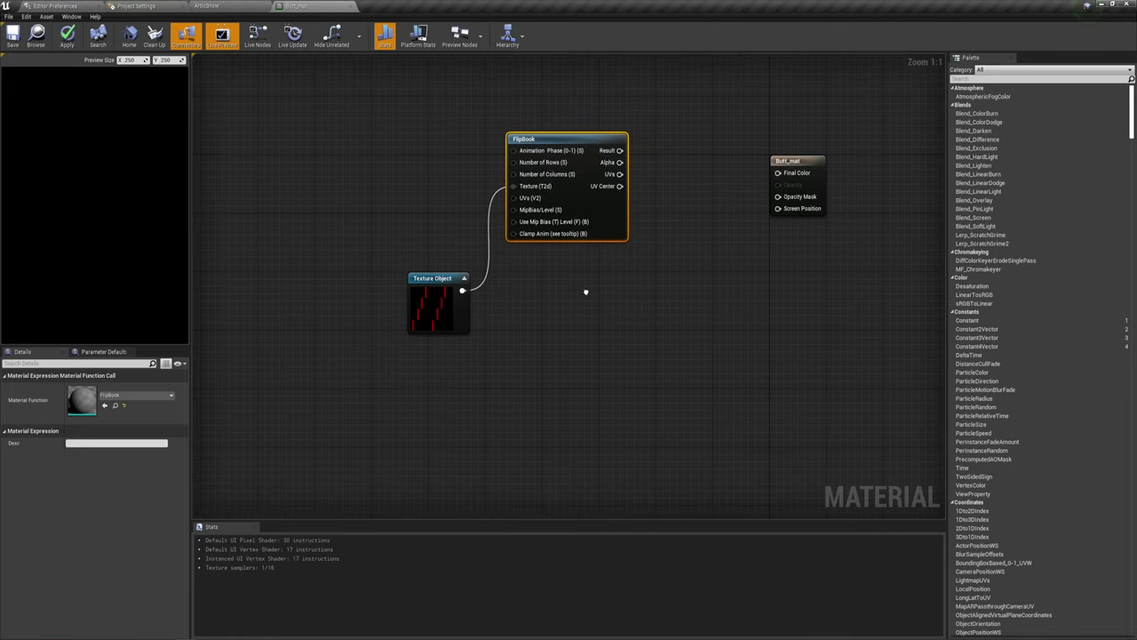
pyautogui.moveTo(540, 254); pyautogui.dragTo(599, 289, button='right')
pyautogui.moveTo(596, 181); pyautogui.dragTo(455, 185)
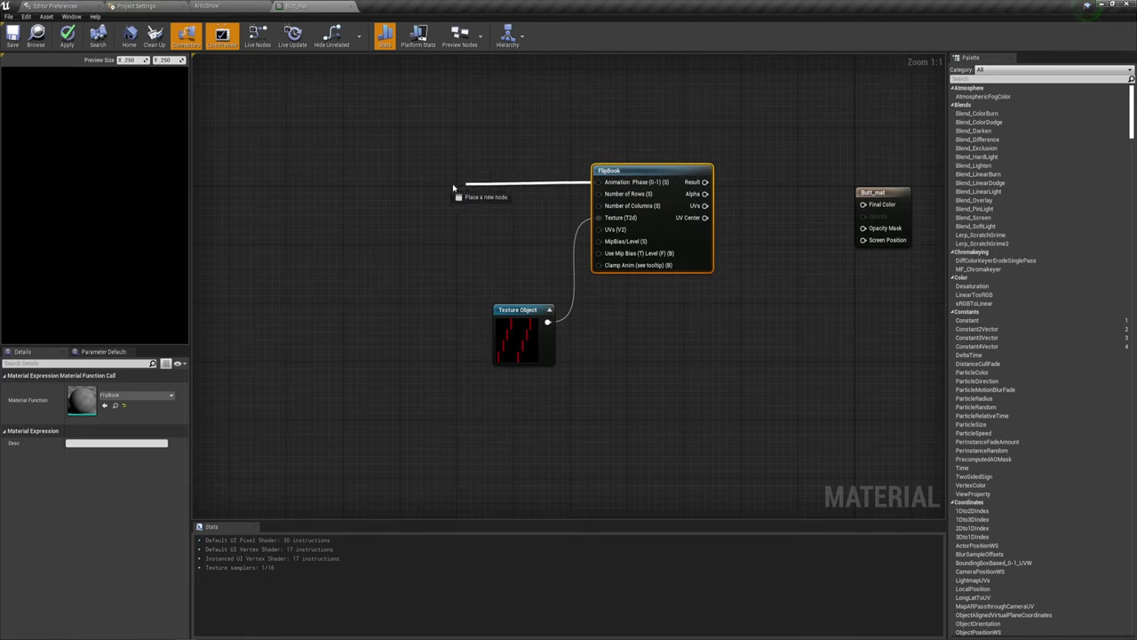
pyautogui.click(506, 129)
# Add two Constant nodes wired to the FlipBook's Number of Rows and Number of Columns.
pyautogui.moveTo(615, 185)
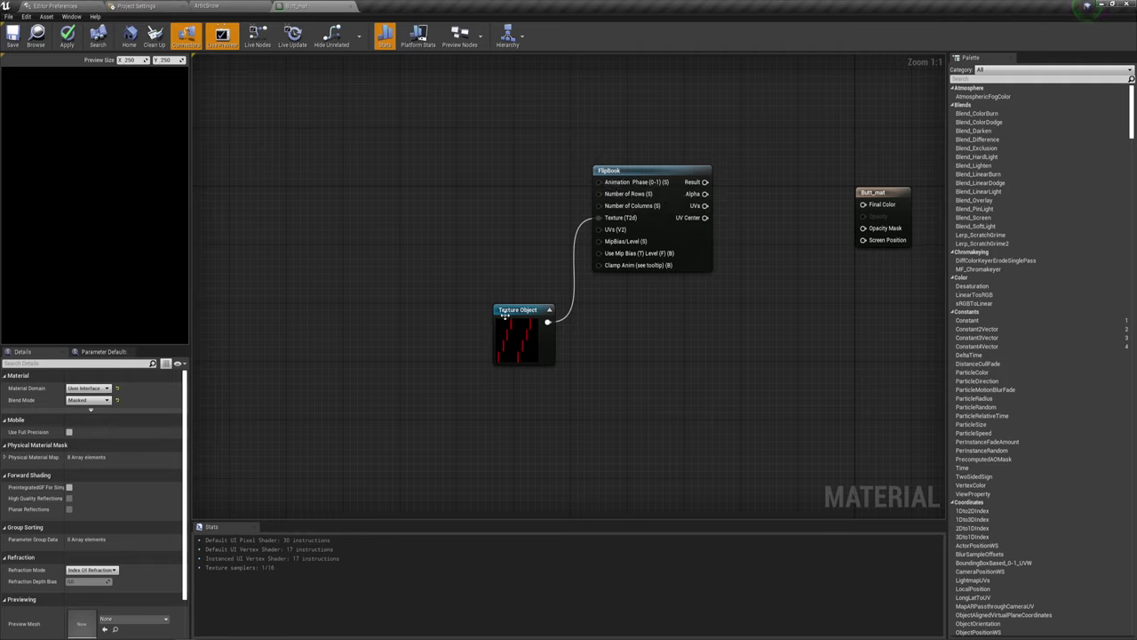
pyautogui.click(516, 192)
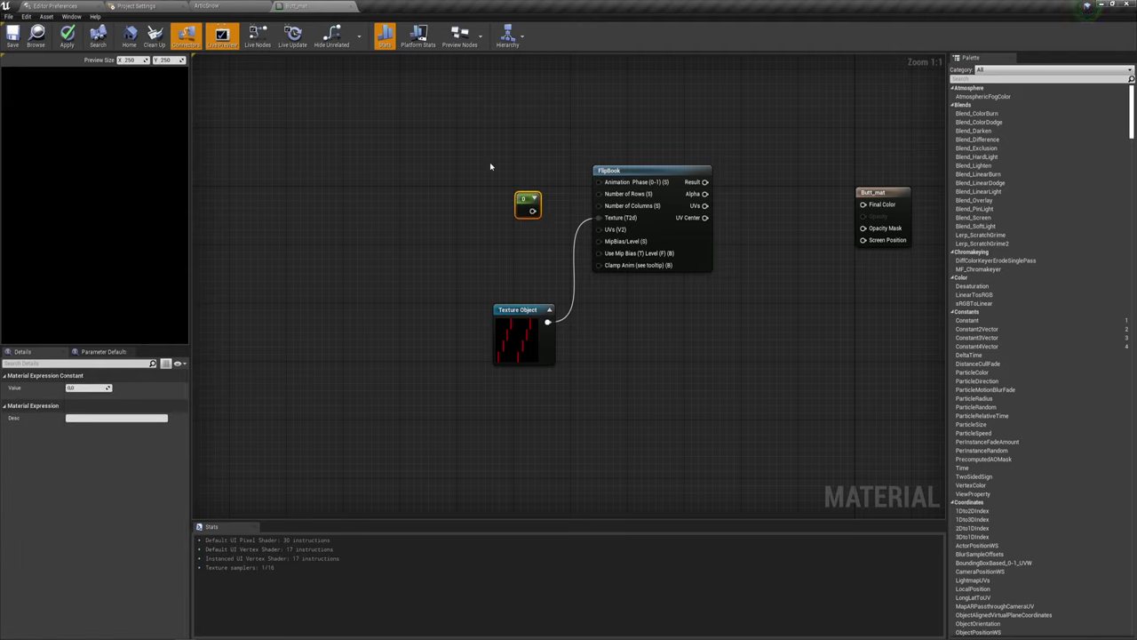
pyautogui.click(521, 225)
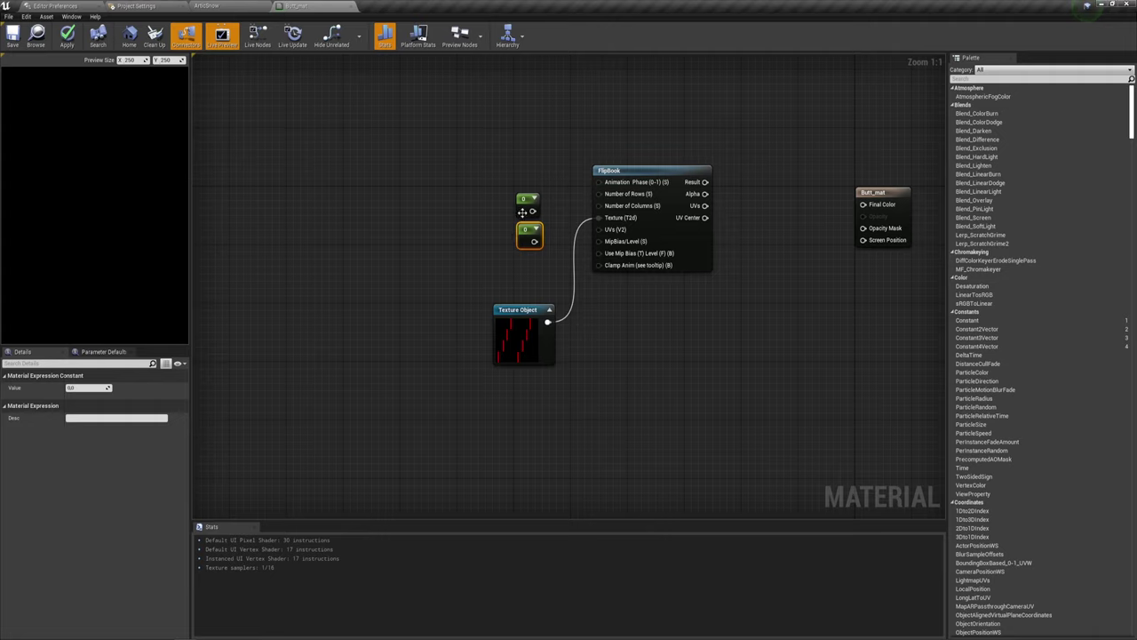
pyautogui.moveTo(532, 212); pyautogui.dragTo(603, 195)
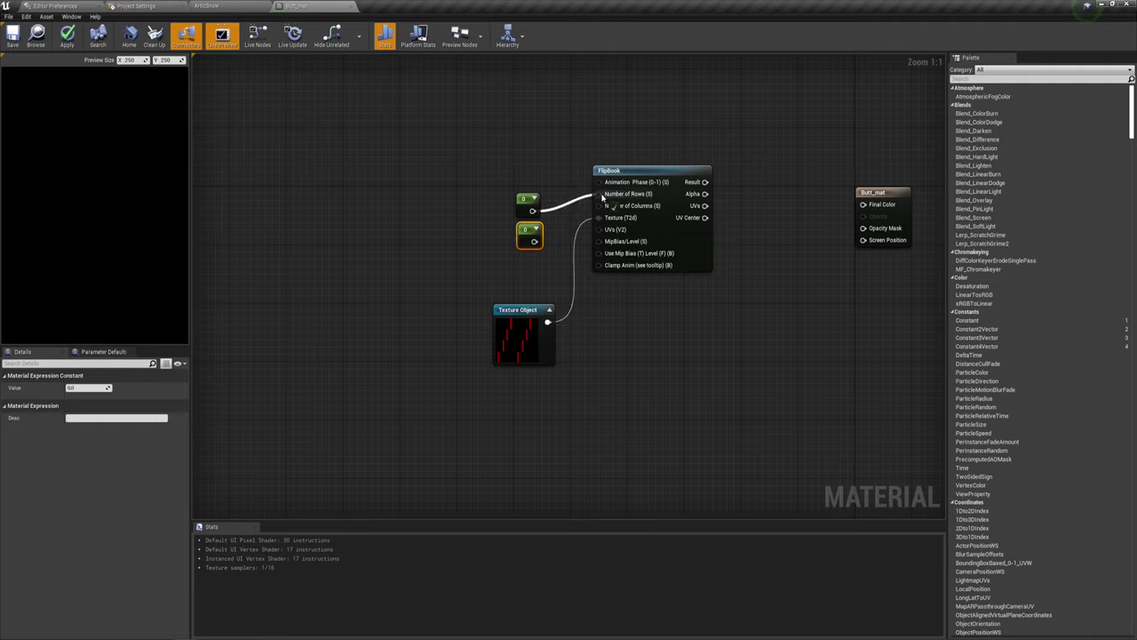
pyautogui.moveTo(534, 241); pyautogui.dragTo(603, 207)
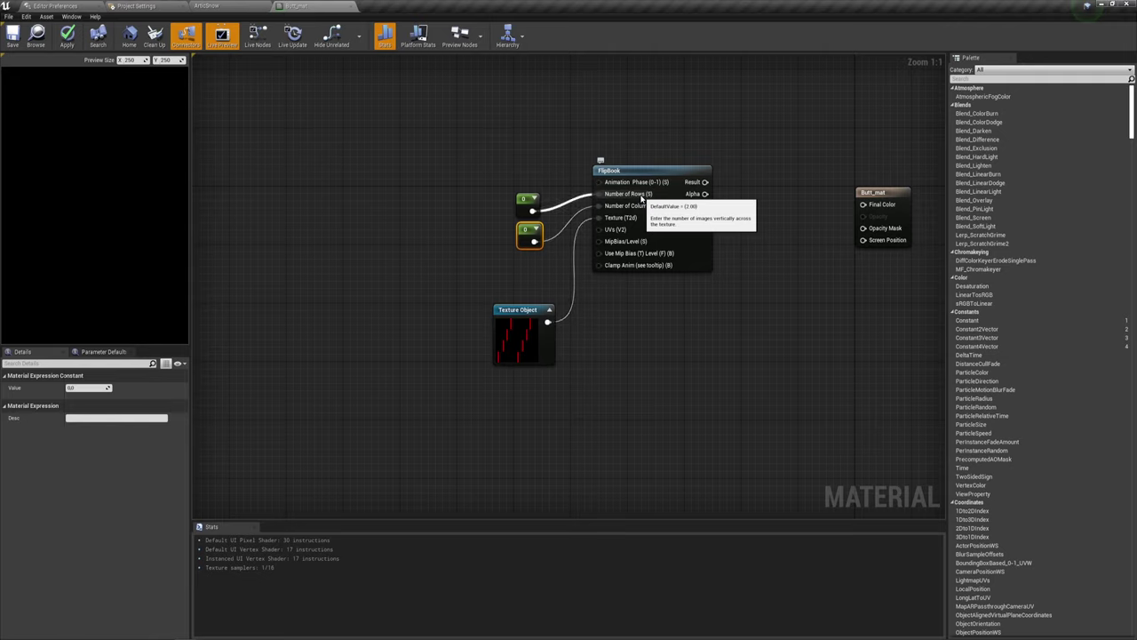
# Set the rows constant to 4 and the columns constant to 2.
pyautogui.click(524, 200)
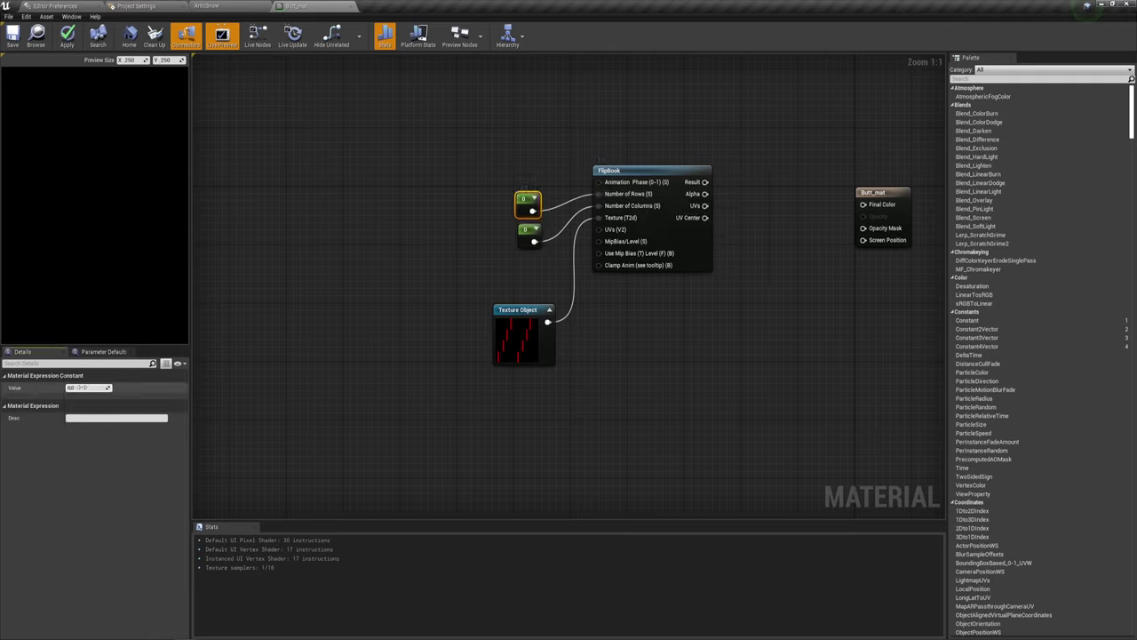
pyautogui.moveTo(89, 387); pyautogui.dragTo(80, 387)
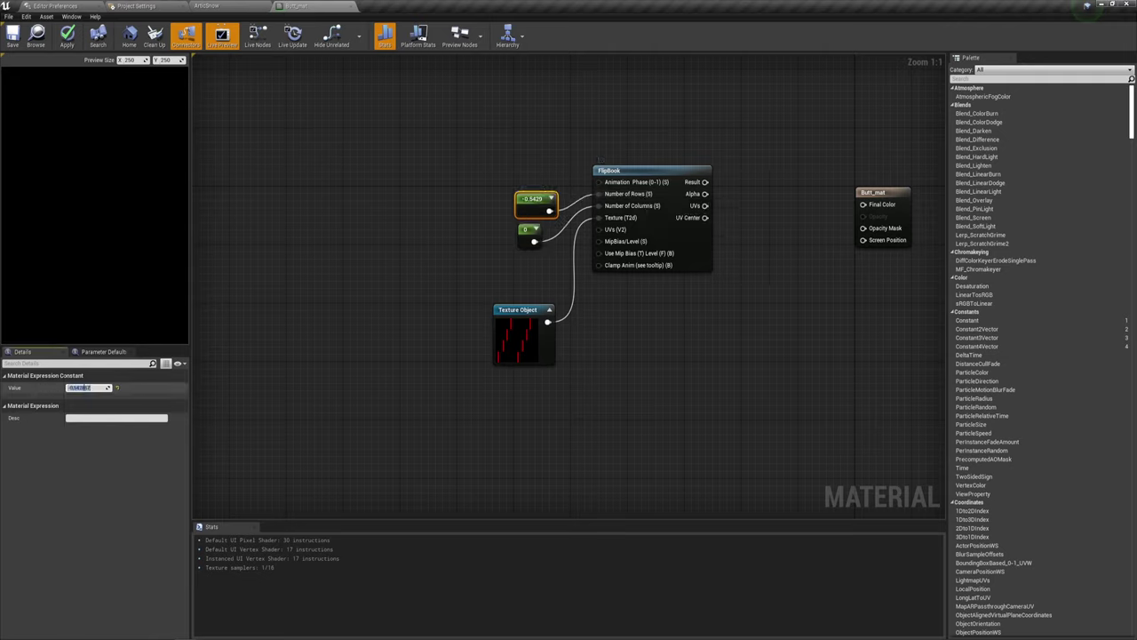
pyautogui.write('4')
pyautogui.press('Return')
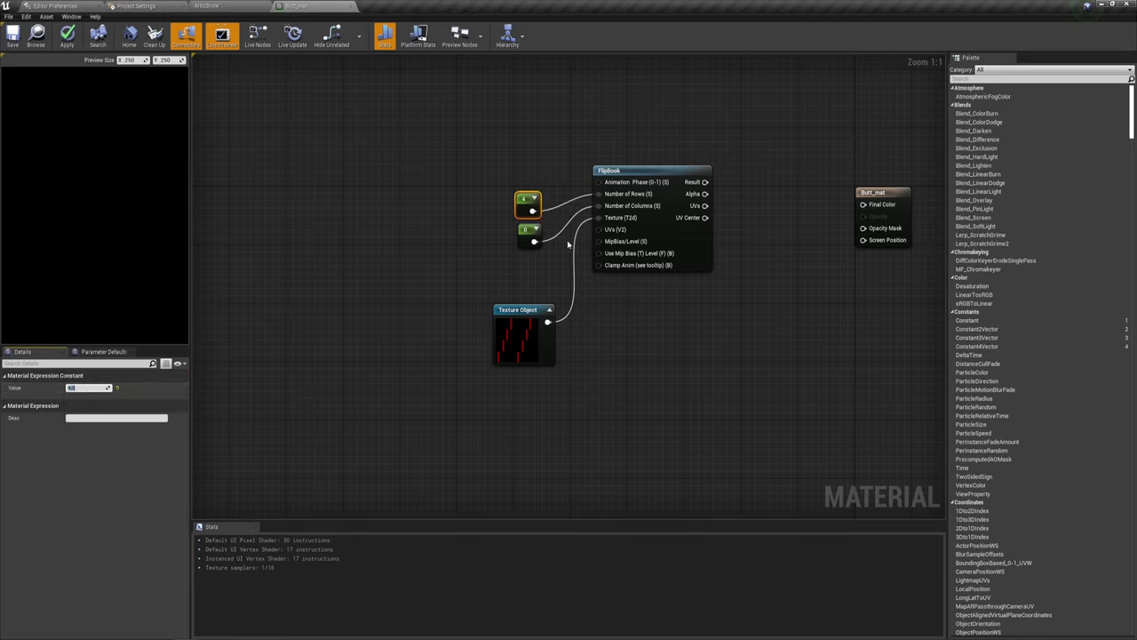
pyautogui.click(526, 231)
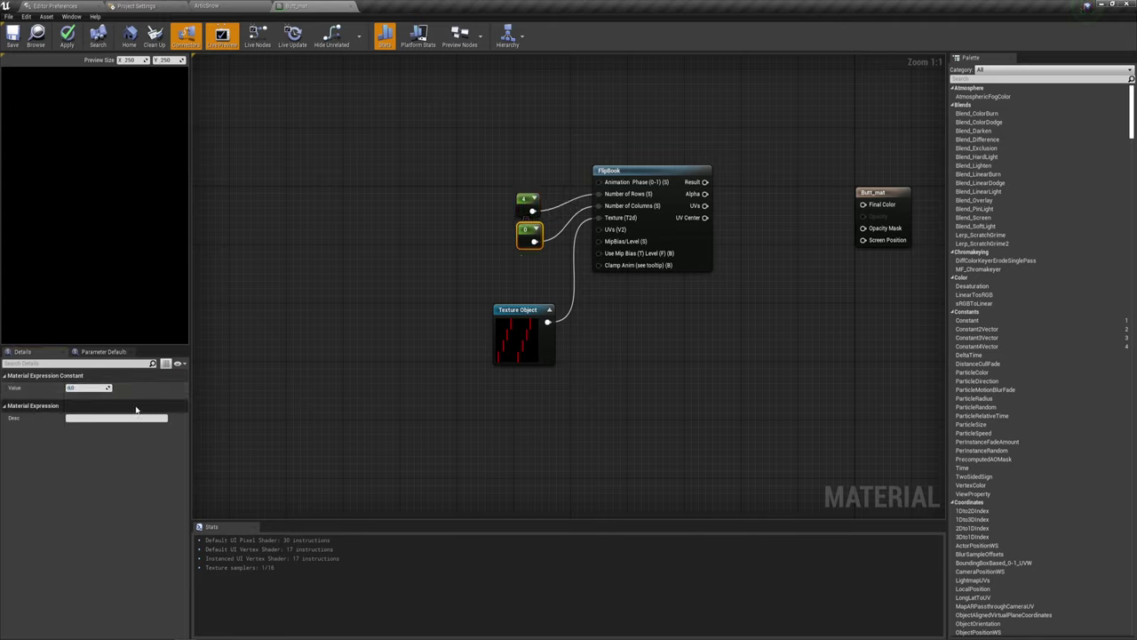
pyautogui.write('2')
pyautogui.press('Return')
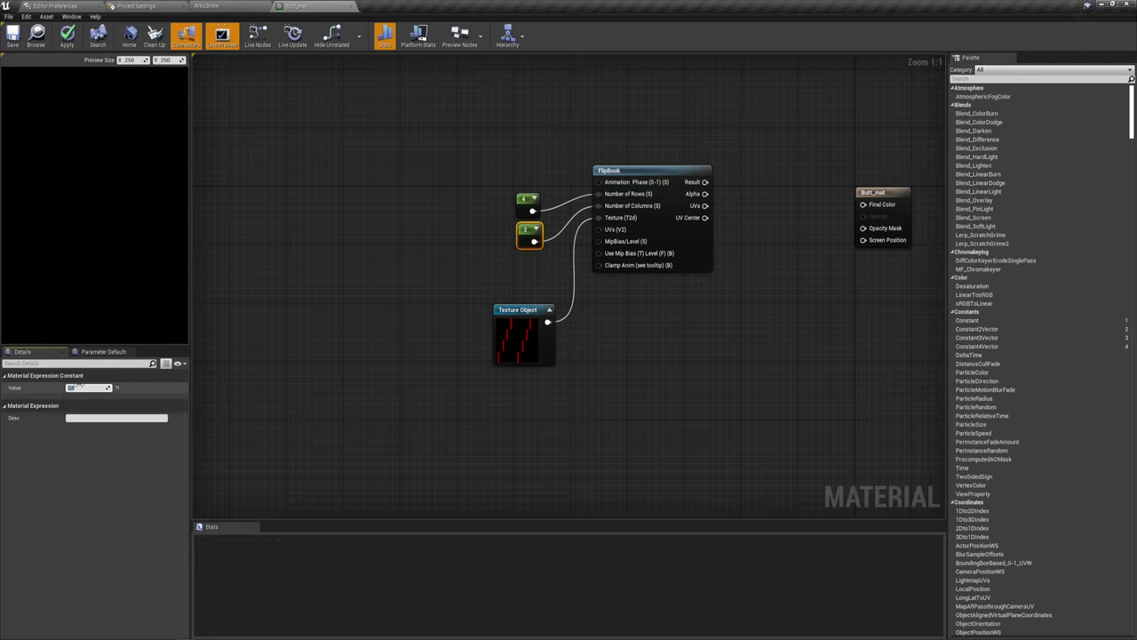
pyautogui.click(559, 192)
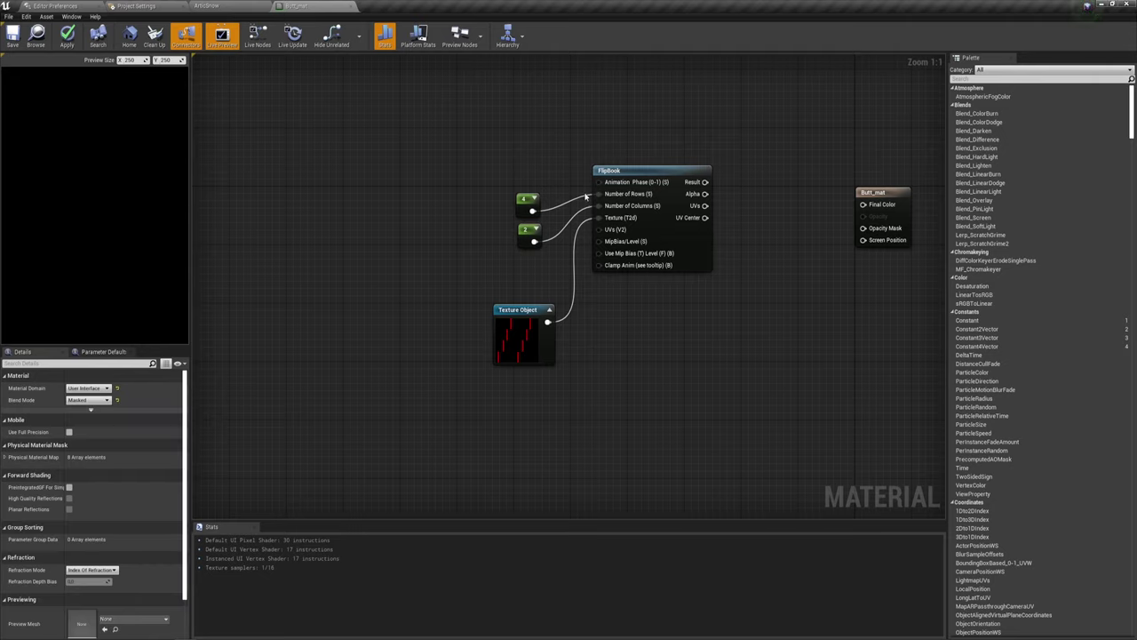
# Add a Time node from a wire pulled off the FlipBook's Animation Phase input.
pyautogui.moveTo(488, 183)
pyautogui.mouseDown()
pyautogui.moveTo(544, 261)
pyautogui.moveTo(526, 258)
pyautogui.mouseUp()
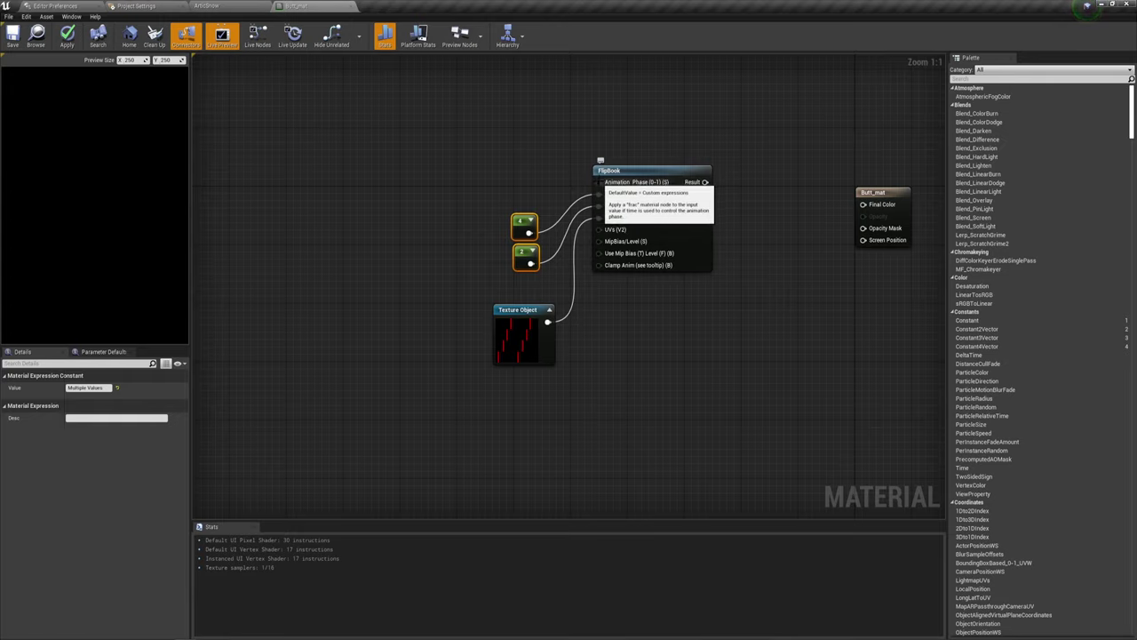
pyautogui.moveTo(599, 182); pyautogui.dragTo(469, 185)
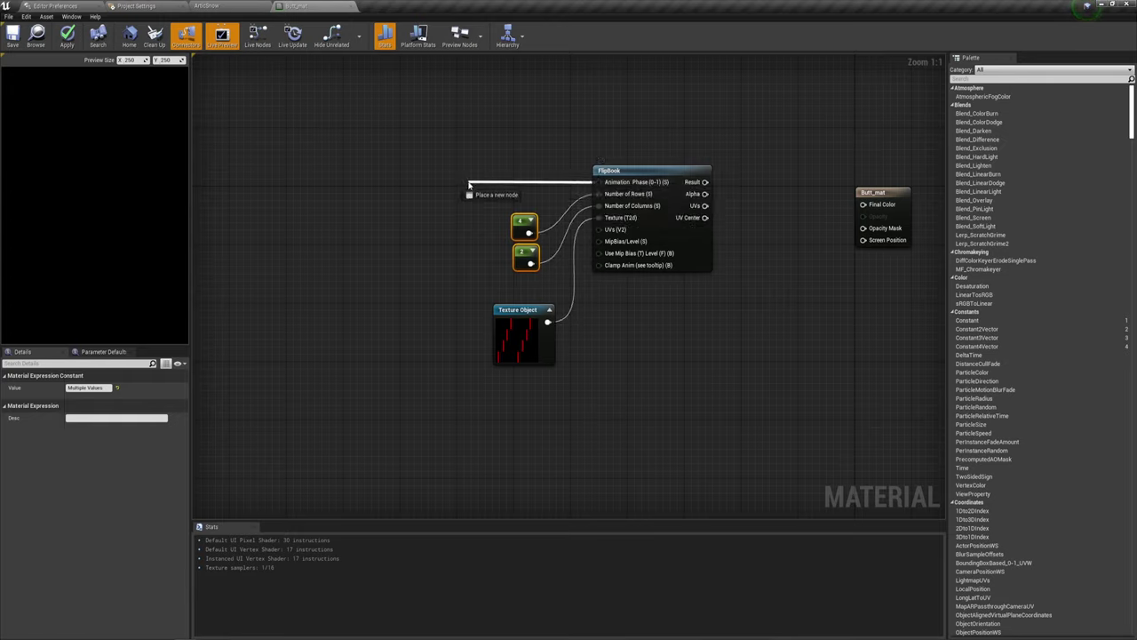
pyautogui.moveTo(469, 185); pyautogui.dragTo(470, 186)
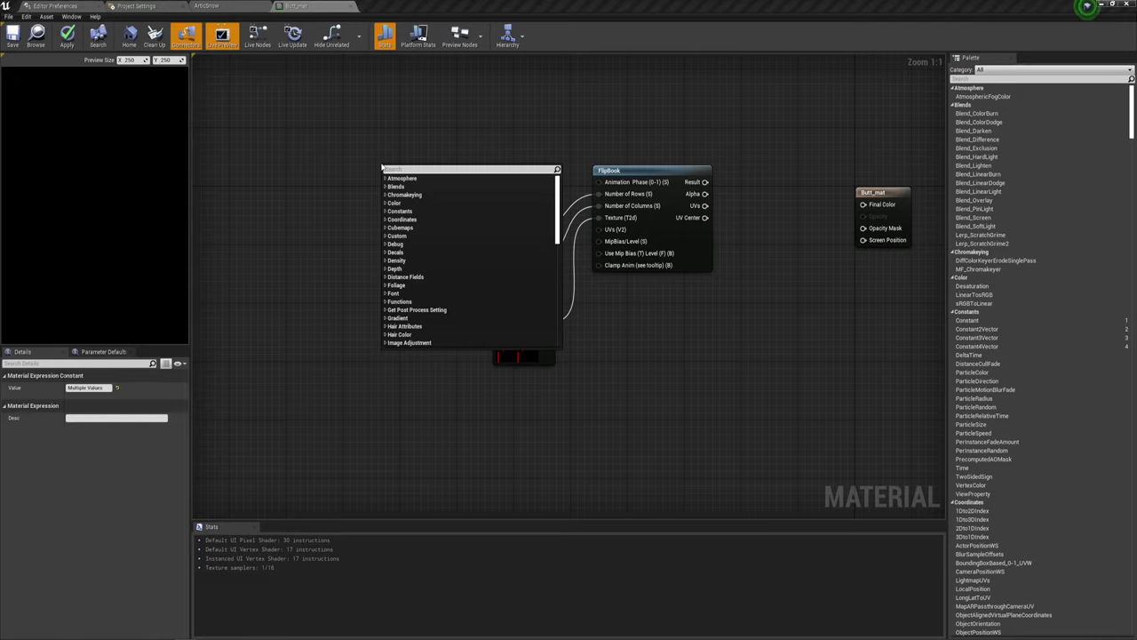
pyautogui.write('time')
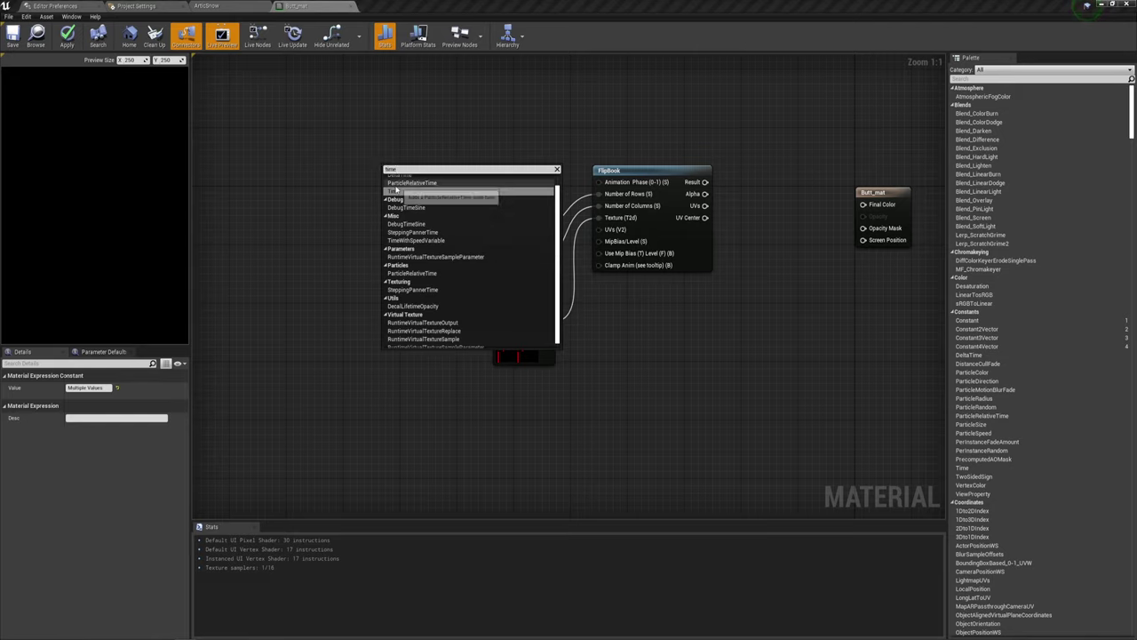
pyautogui.click(404, 191)
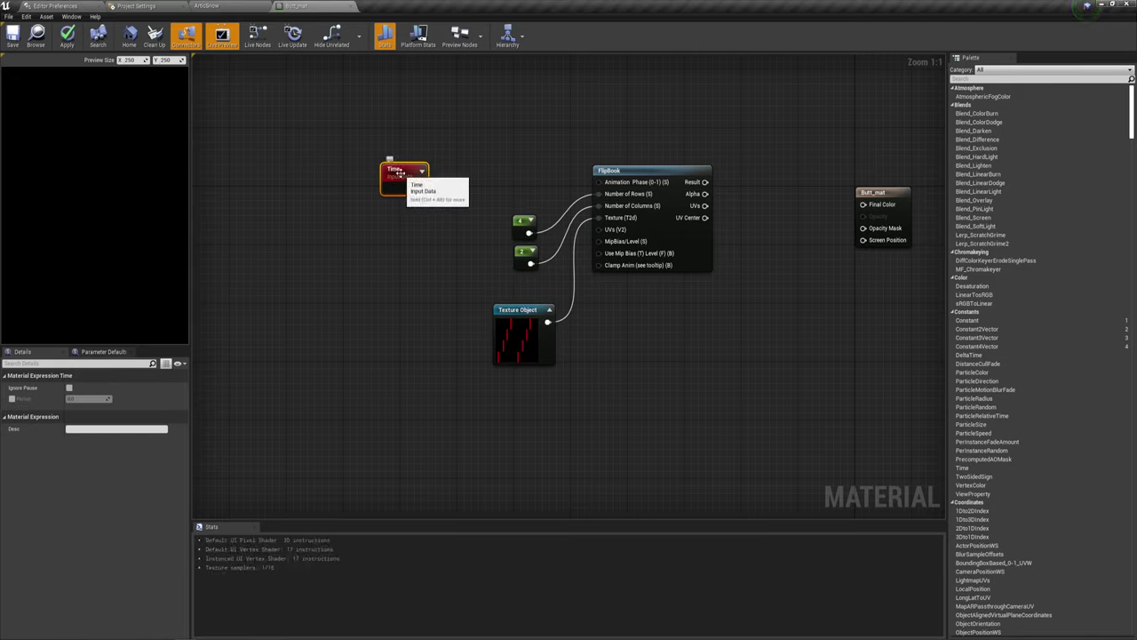
# Insert a Divide node between the Time node and the FlipBook's Animation Phase.
pyautogui.moveTo(417, 230); pyautogui.dragTo(459, 247, button='right')
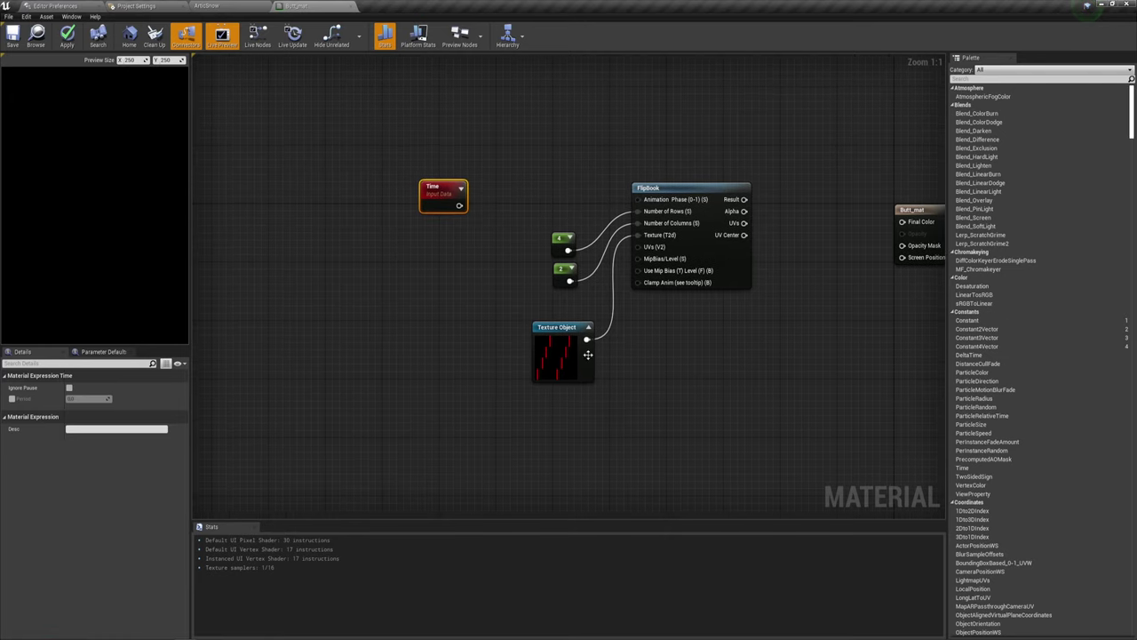
pyautogui.moveTo(471, 212); pyautogui.dragTo(466, 206, button='right')
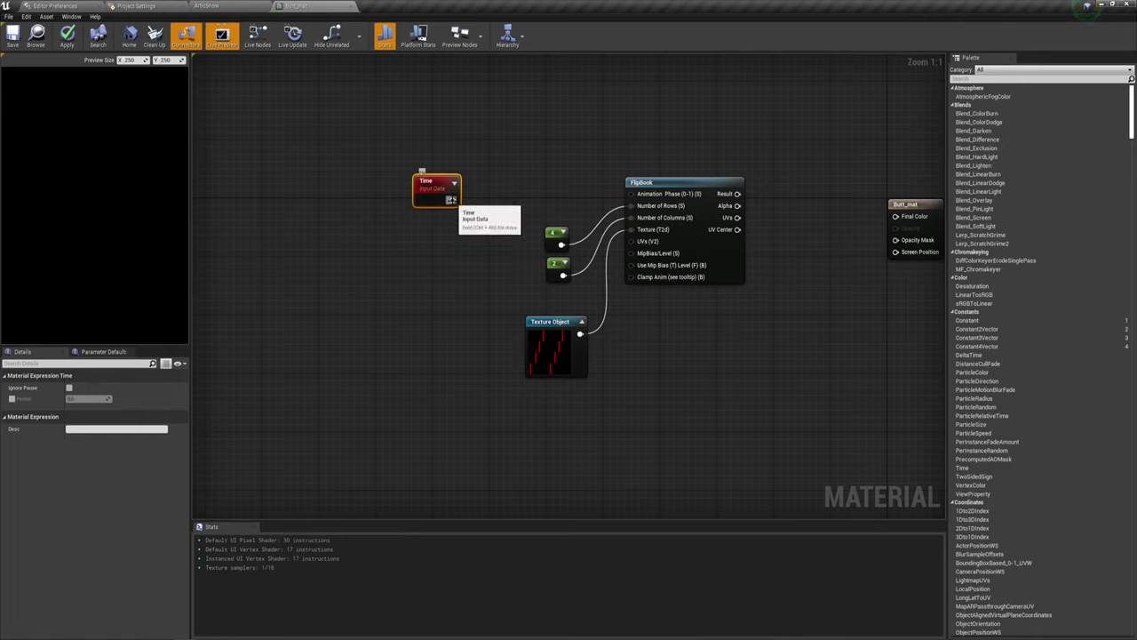
pyautogui.moveTo(451, 200); pyautogui.dragTo(513, 202)
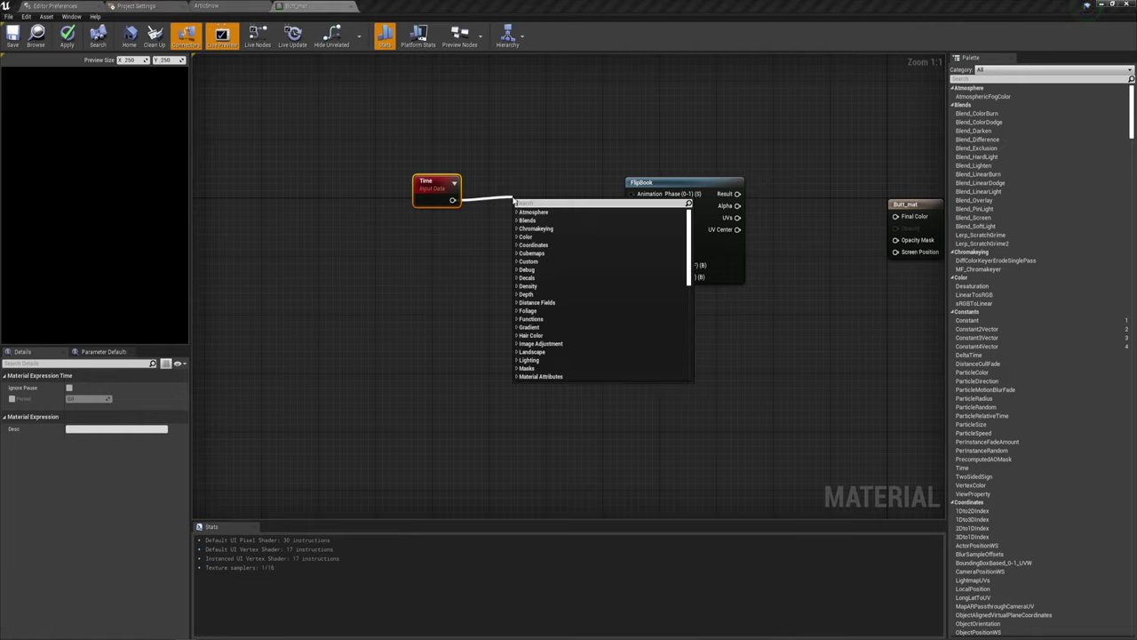
pyautogui.write('d')
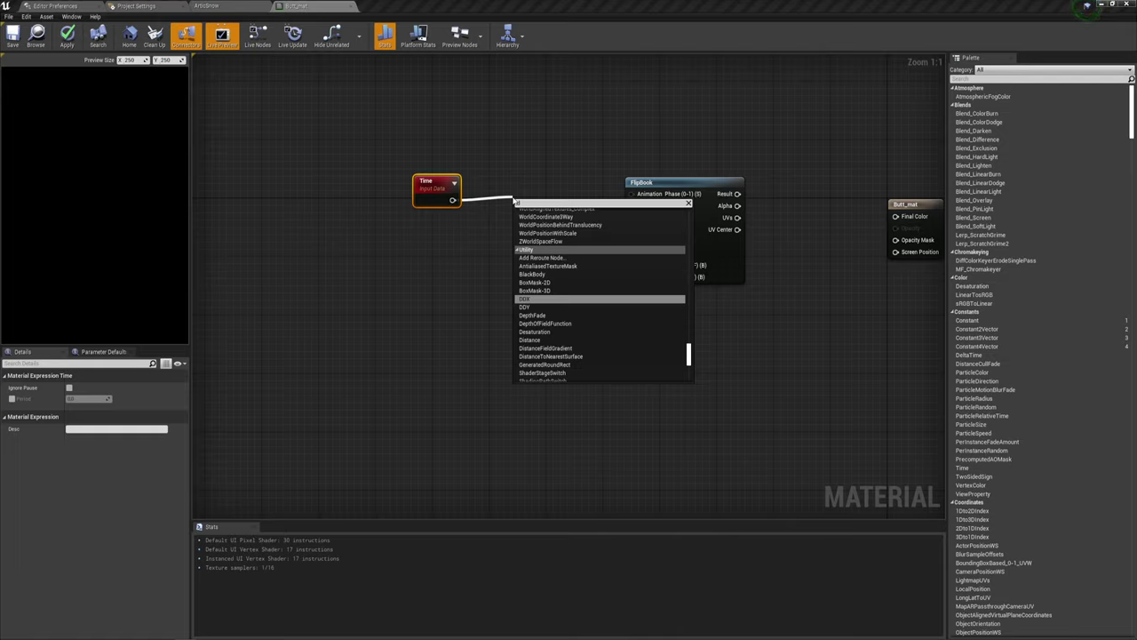
pyautogui.write('iv')
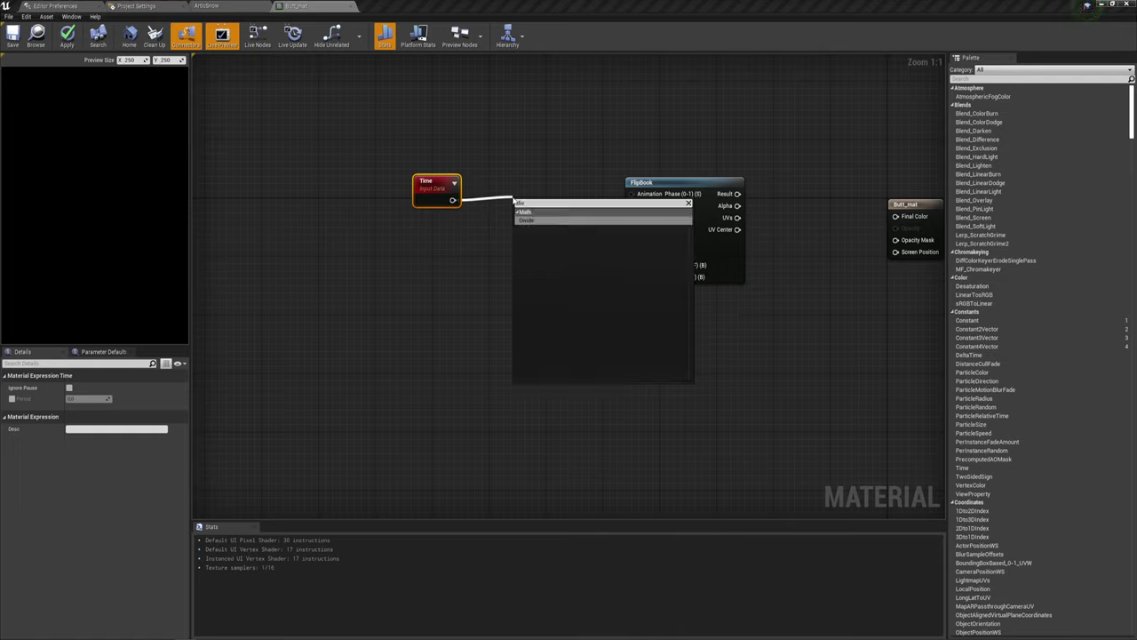
pyautogui.press('Return')
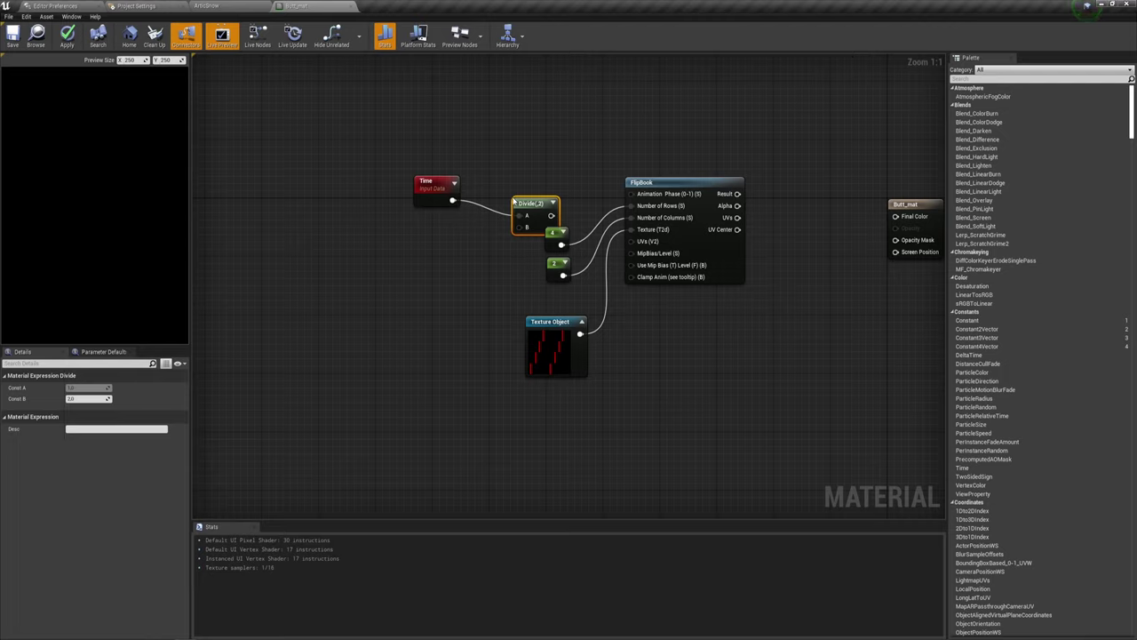
pyautogui.moveTo(526, 193)
pyautogui.mouseDown()
pyautogui.moveTo(484, 193)
pyautogui.moveTo(632, 194)
pyautogui.mouseUp()
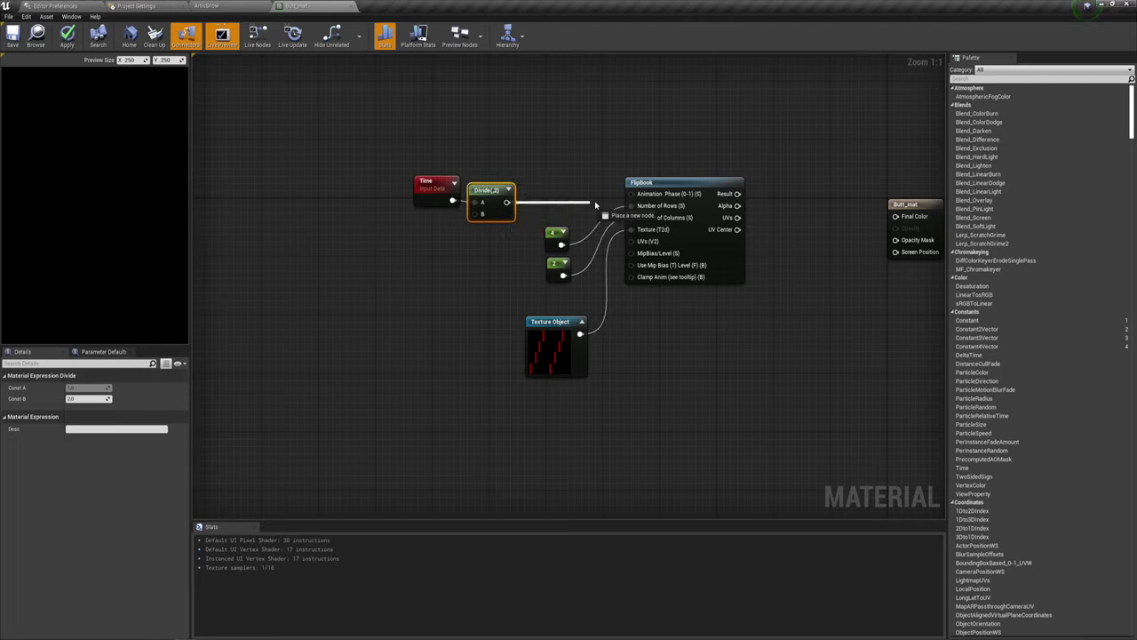
# Create a Time_d scalar parameter and wire it into Divide's B input, replacing the divisor 2.
pyautogui.click(384, 242)
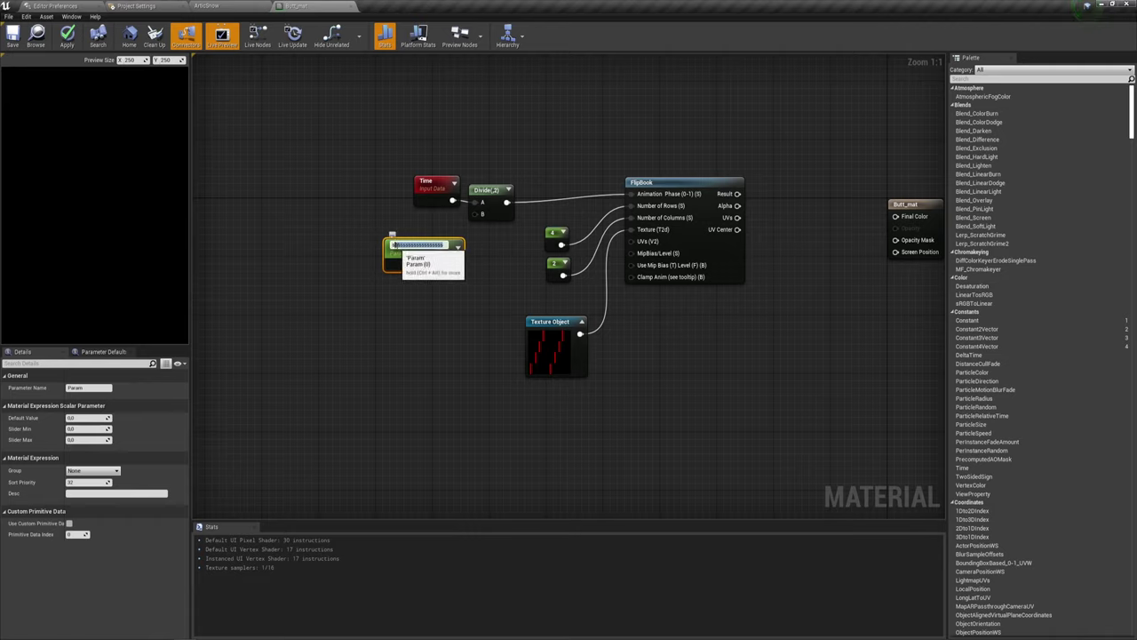
pyautogui.write('S')
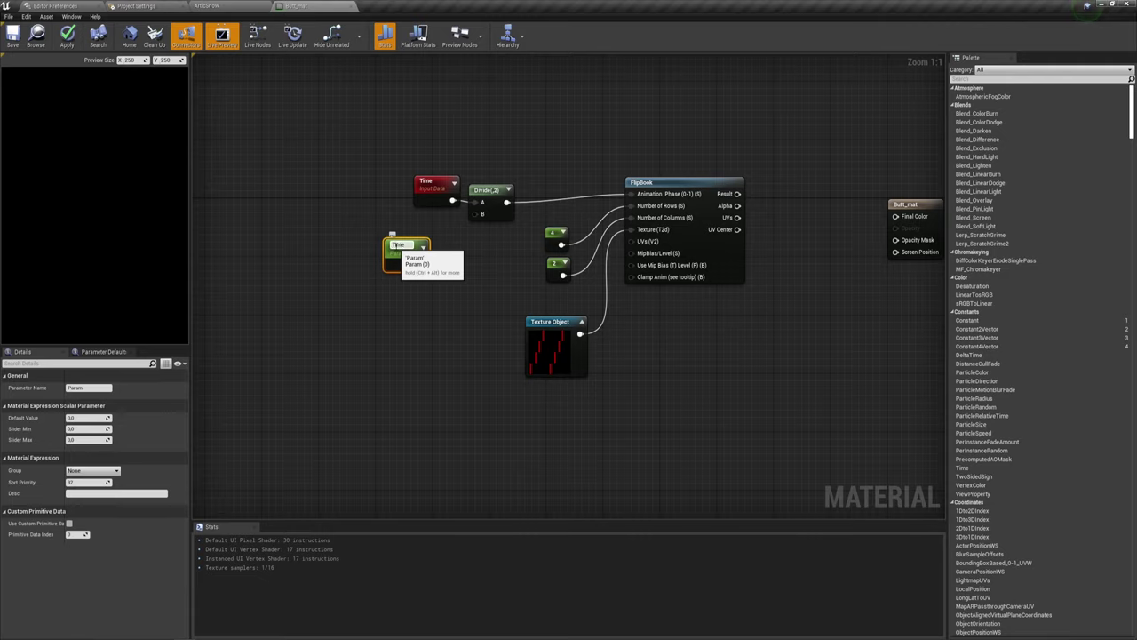
pyautogui.write('_d')
pyautogui.press('Return')
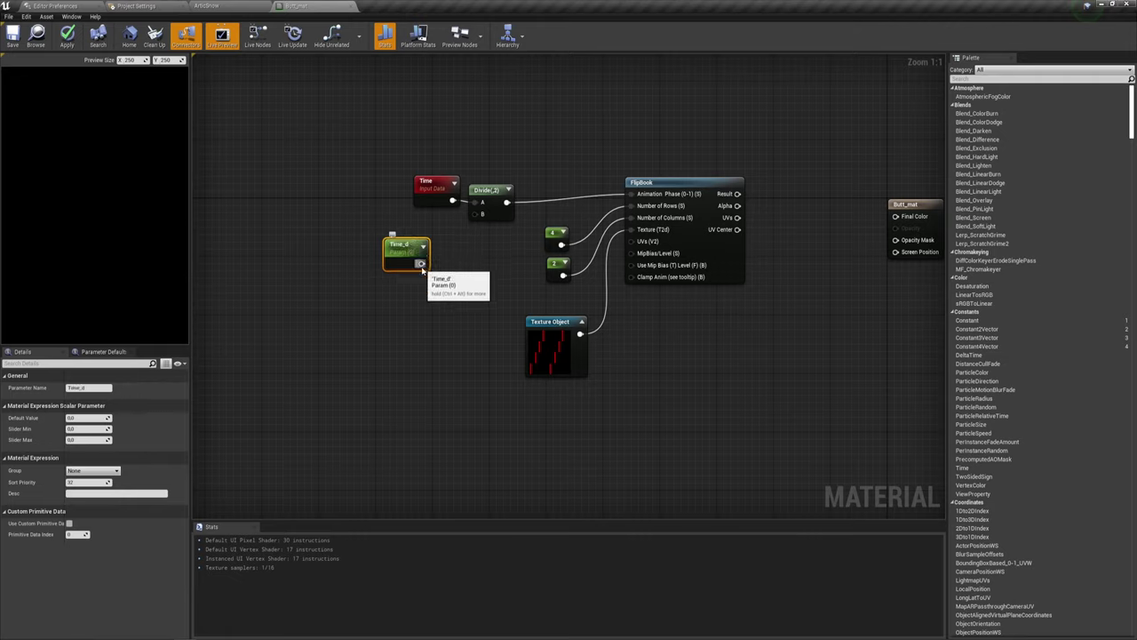
pyautogui.moveTo(421, 263); pyautogui.dragTo(482, 214)
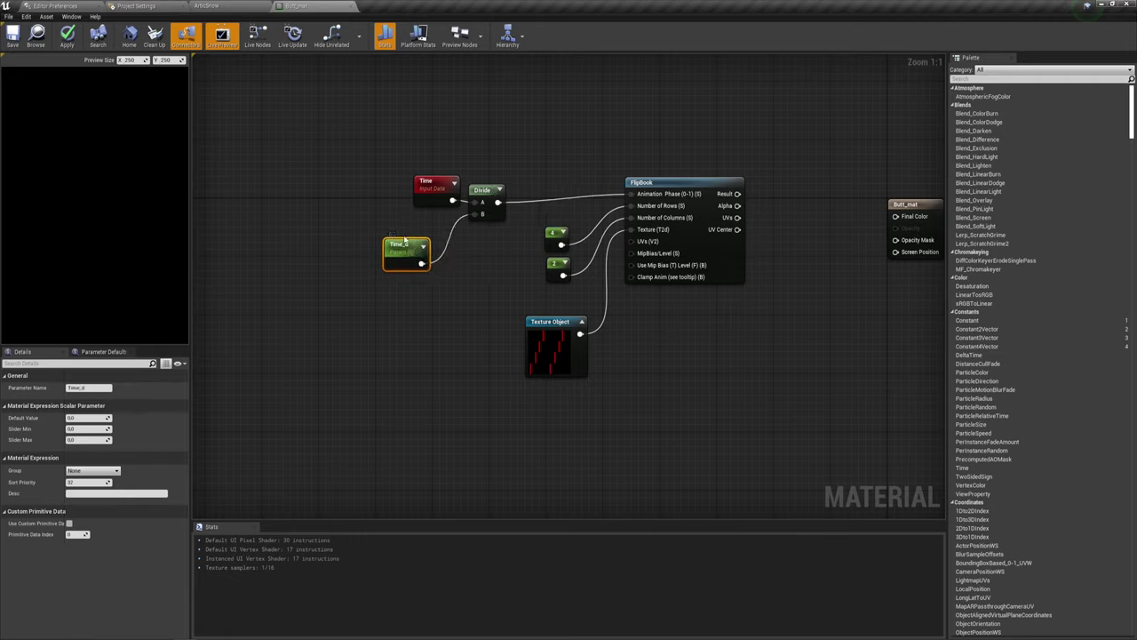
pyautogui.moveTo(404, 246); pyautogui.dragTo(431, 235)
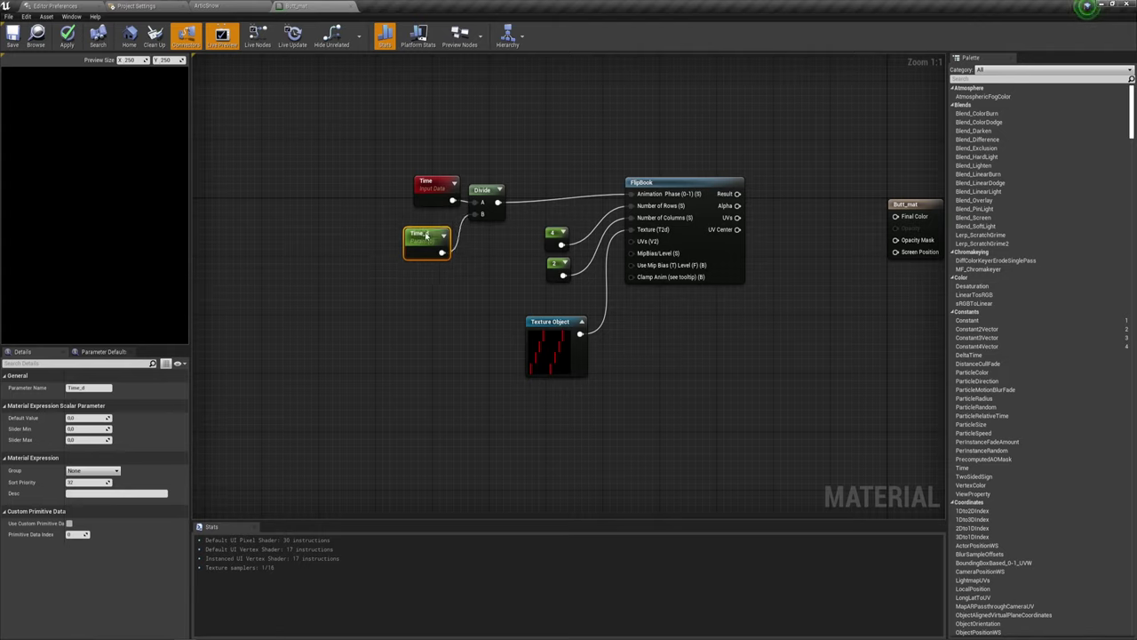
pyautogui.click(98, 429)
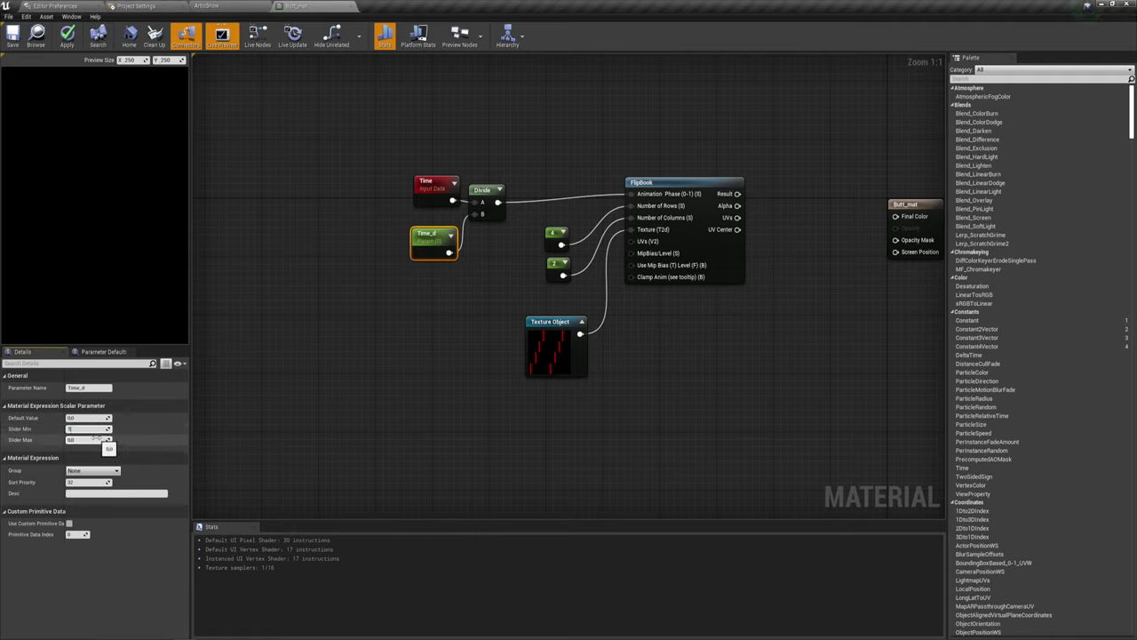
# Set Time_d's slider minimum to 0.3 and slider maximum to 5.0.
pyautogui.click(82, 440)
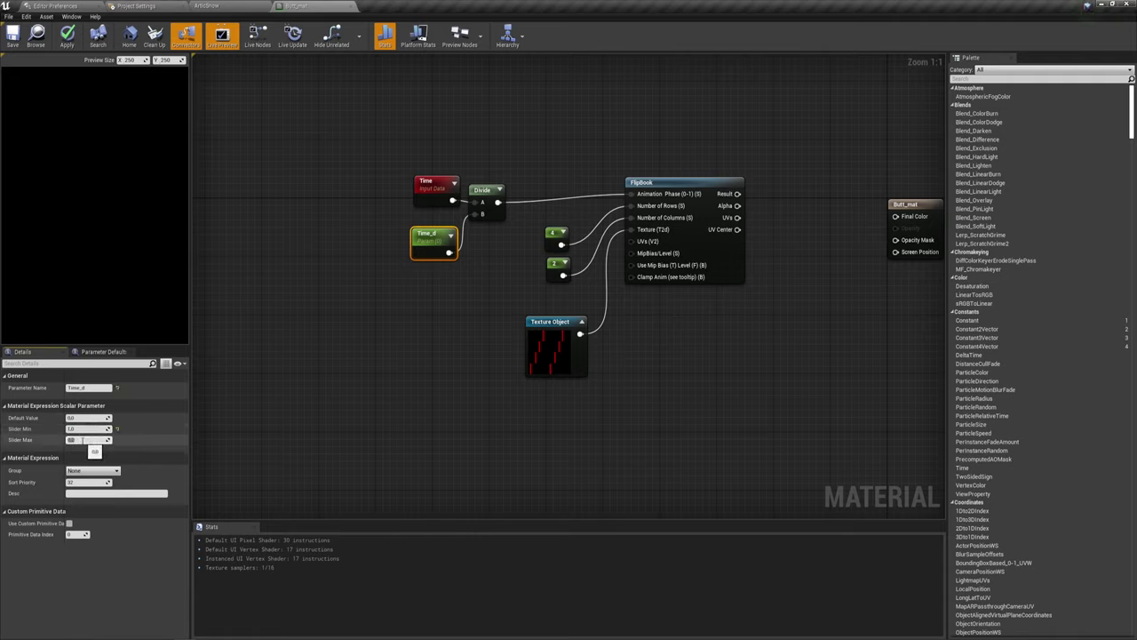
pyautogui.press('Return')
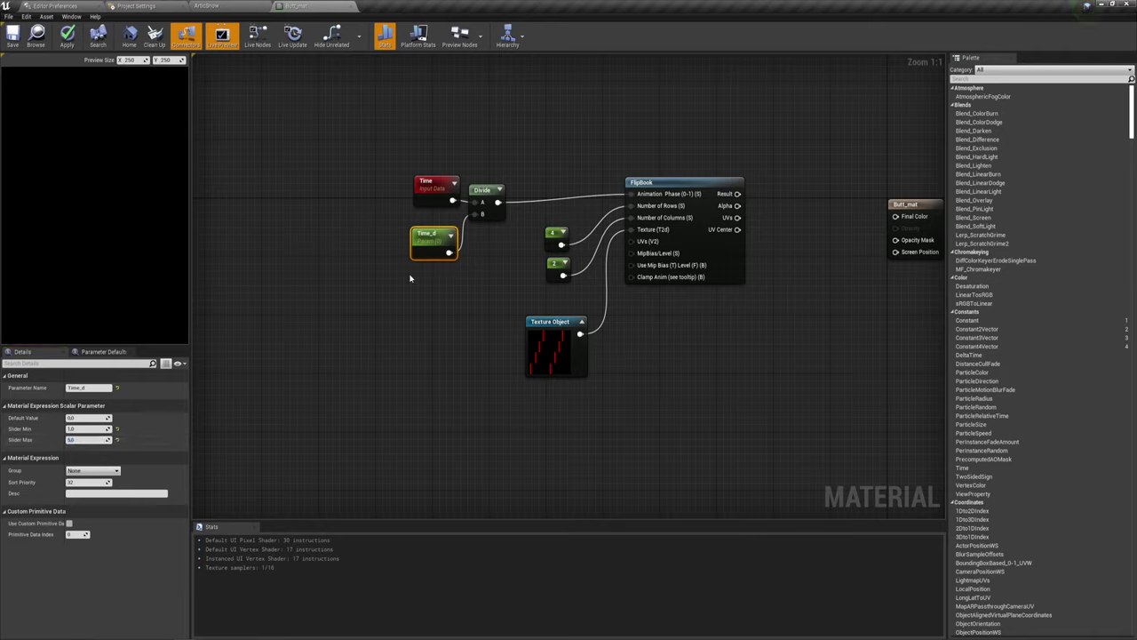
pyautogui.moveTo(409, 273)
pyautogui.mouseDown()
pyautogui.moveTo(484, 235)
pyautogui.moveTo(464, 234)
pyautogui.mouseUp()
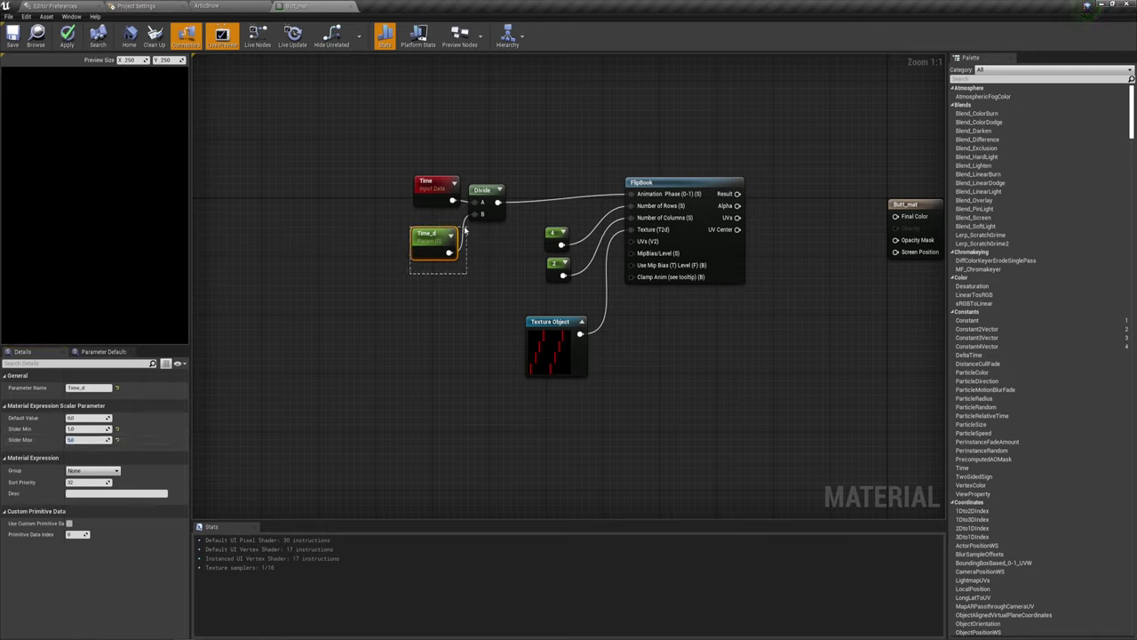
pyautogui.click(83, 429)
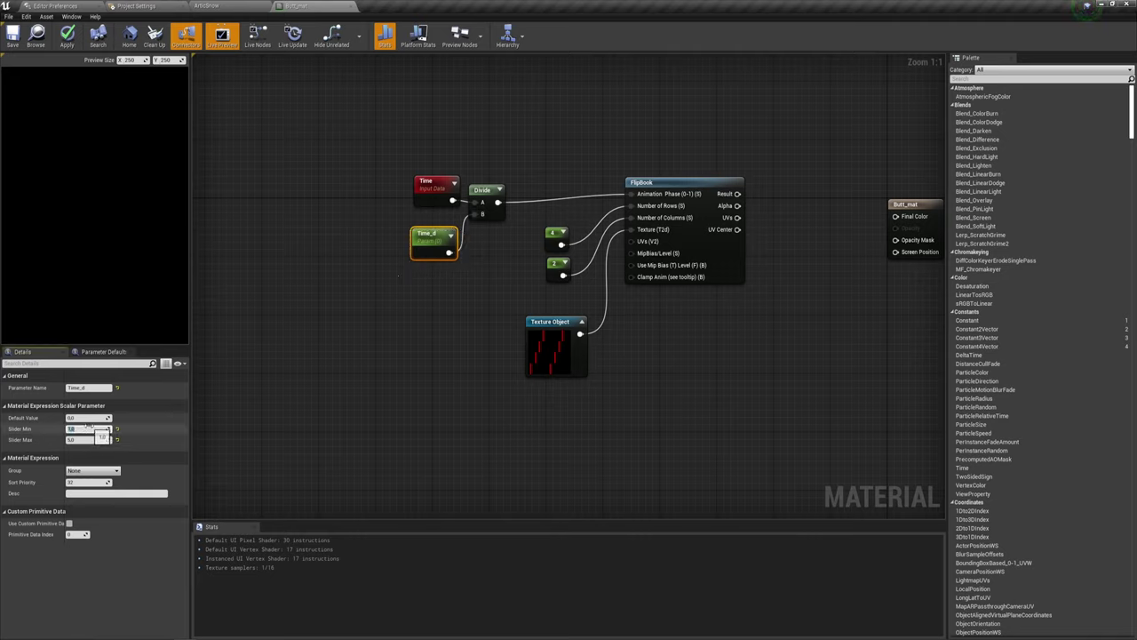
pyautogui.write('0')
pyautogui.press('Tab')
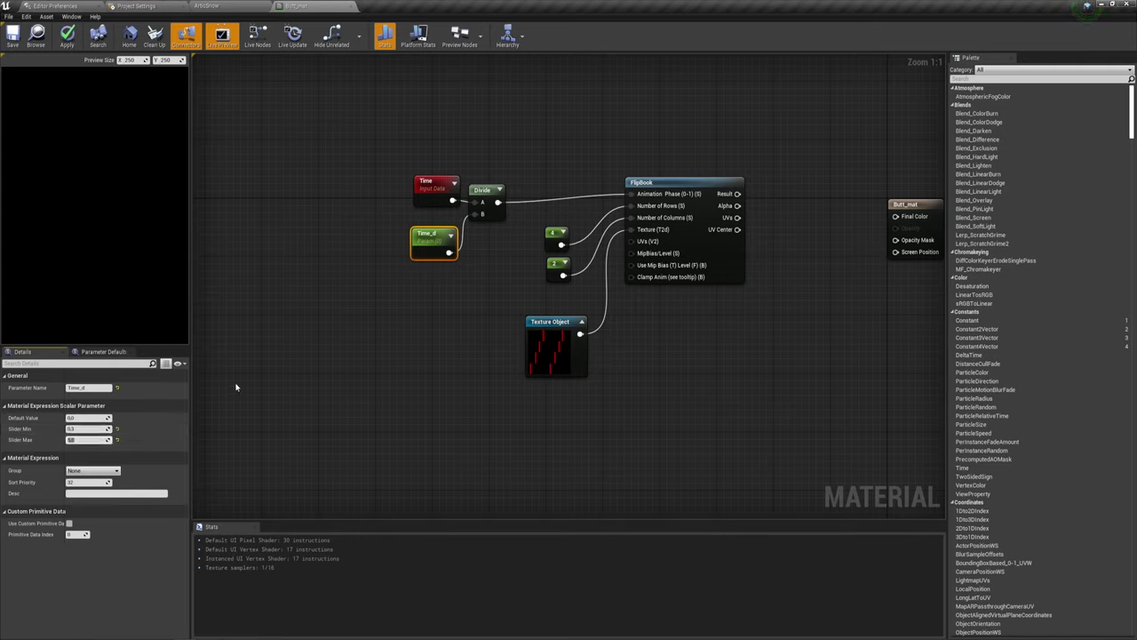
pyautogui.click(250, 370)
# Give Time_d a default value of 0.8.
pyautogui.click(431, 242)
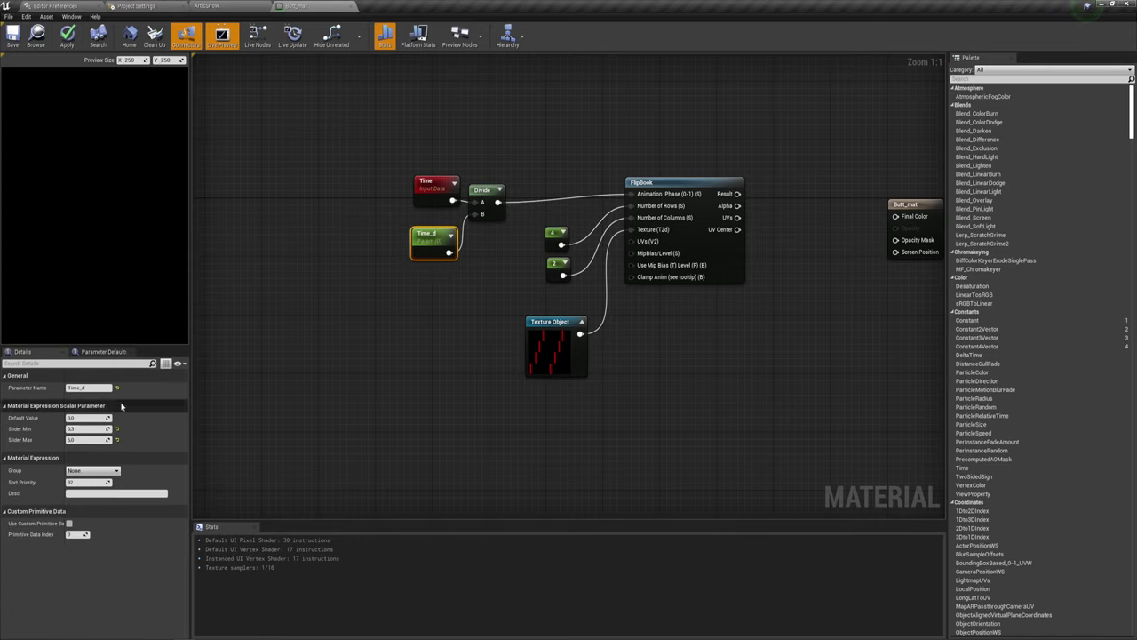
pyautogui.click(92, 418)
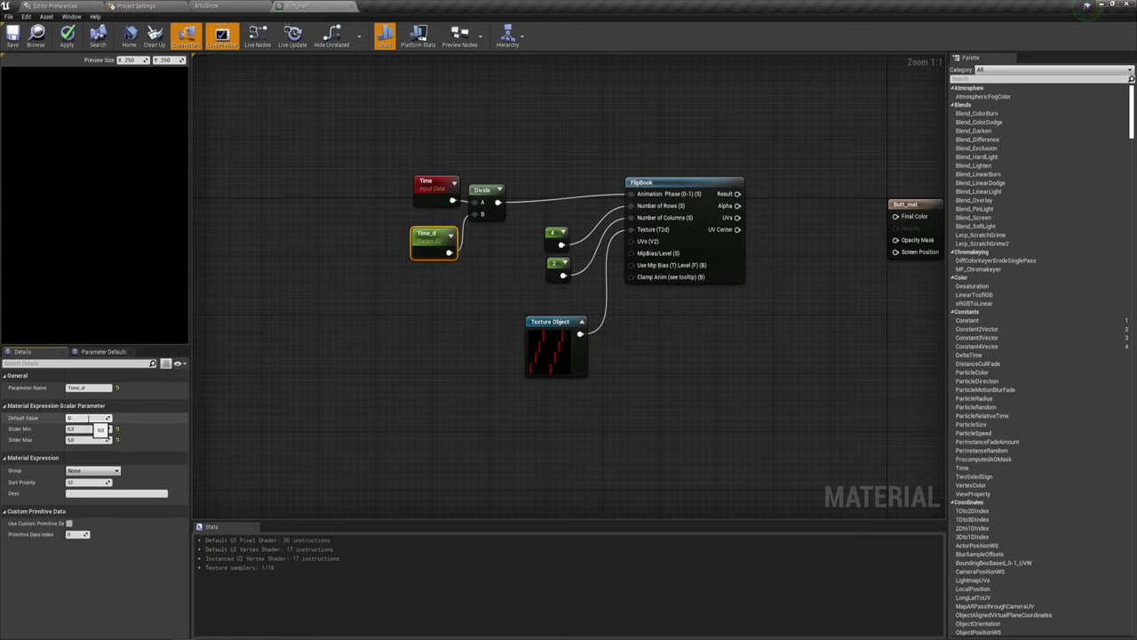
pyautogui.click(416, 361)
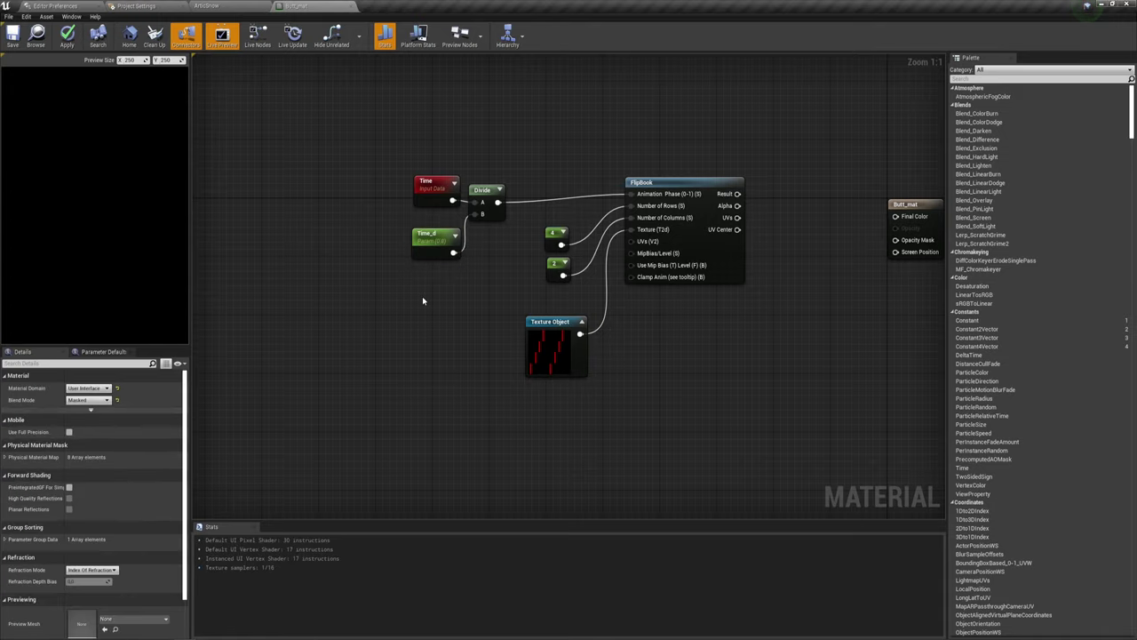
# Rearrange the Time, Time_d and Divide nodes and reposition the graph view.
pyautogui.moveTo(422, 289); pyautogui.dragTo(484, 183)
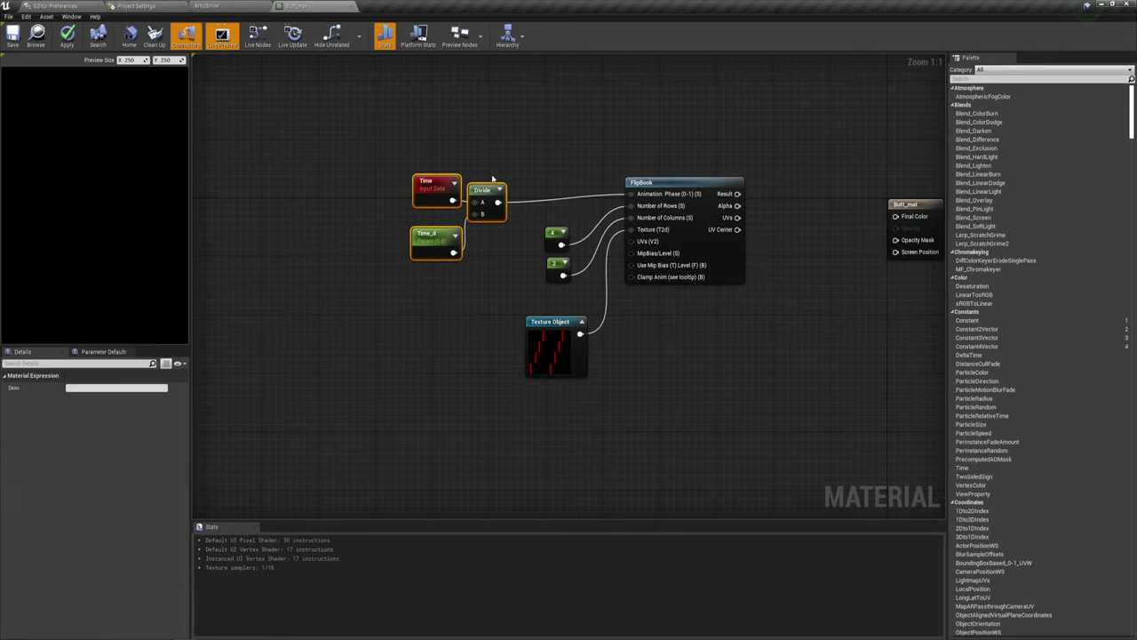
pyautogui.moveTo(435, 245); pyautogui.dragTo(478, 236)
pyautogui.moveTo(501, 270); pyautogui.dragTo(360, 265, button='right')
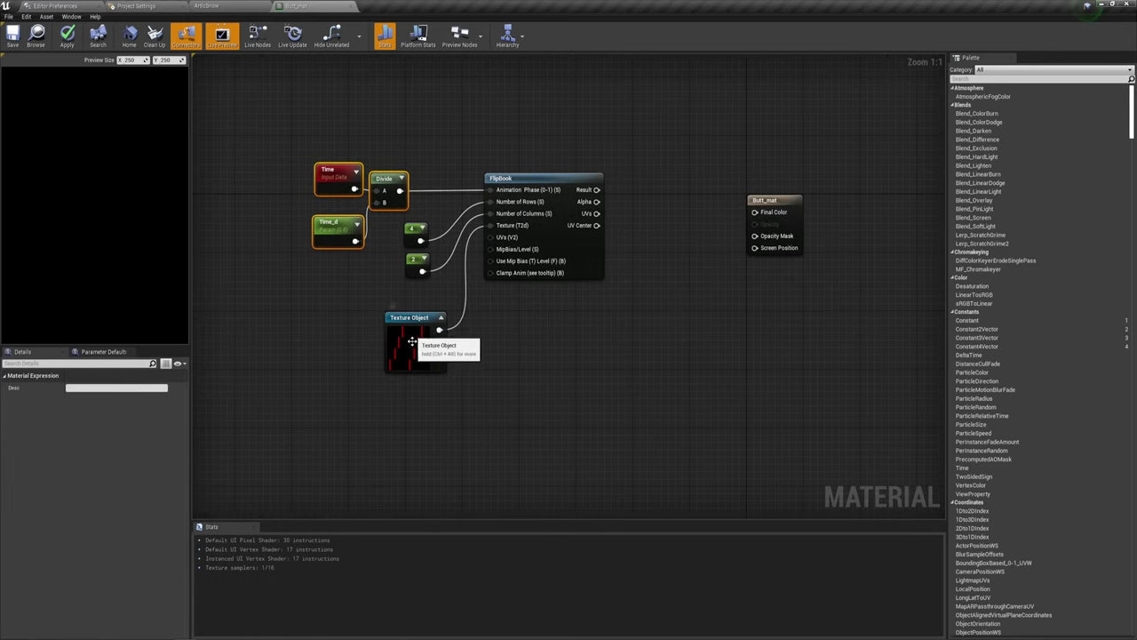
pyautogui.moveTo(487, 320); pyautogui.dragTo(525, 310, button='right')
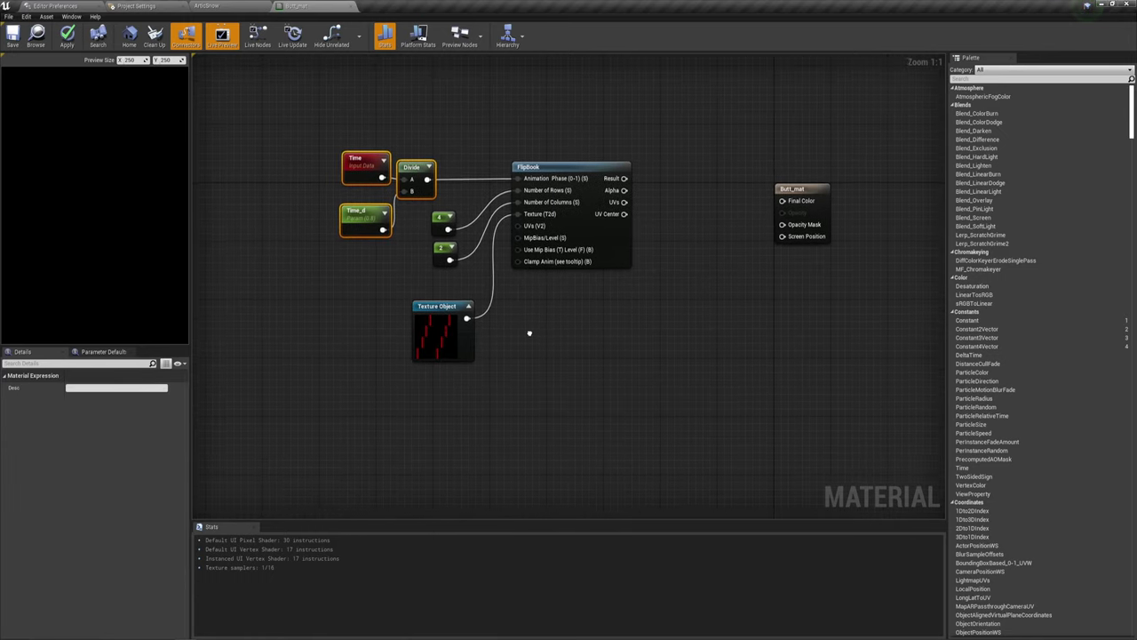
pyautogui.click(374, 217)
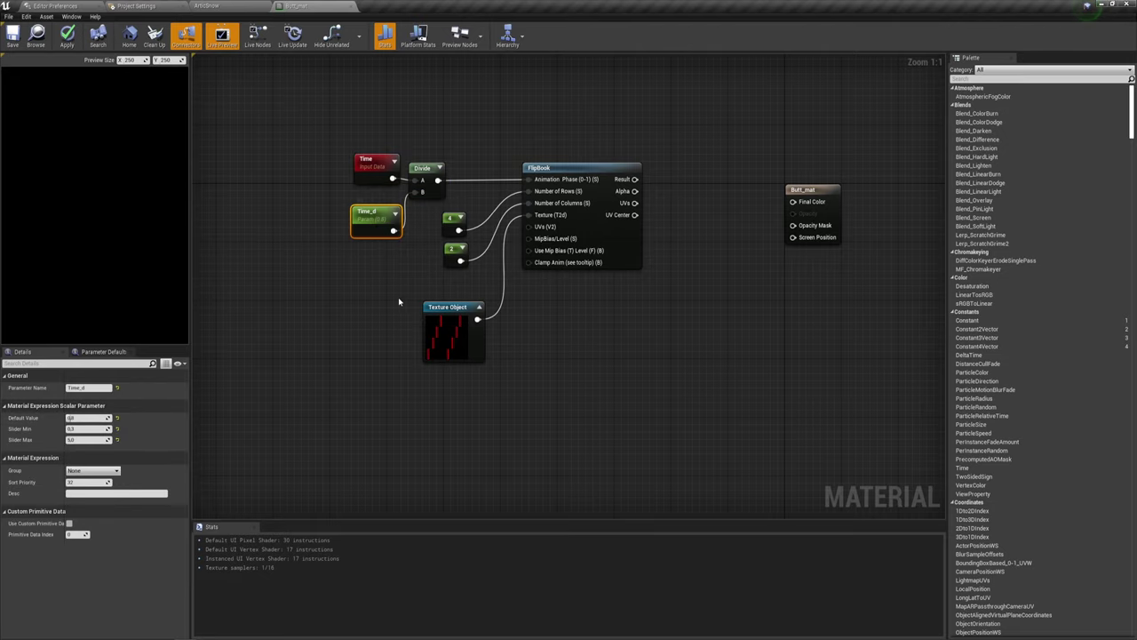
pyautogui.moveTo(623, 304); pyautogui.dragTo(628, 316, button='right')
pyautogui.moveTo(675, 355); pyautogui.dragTo(634, 368, button='right')
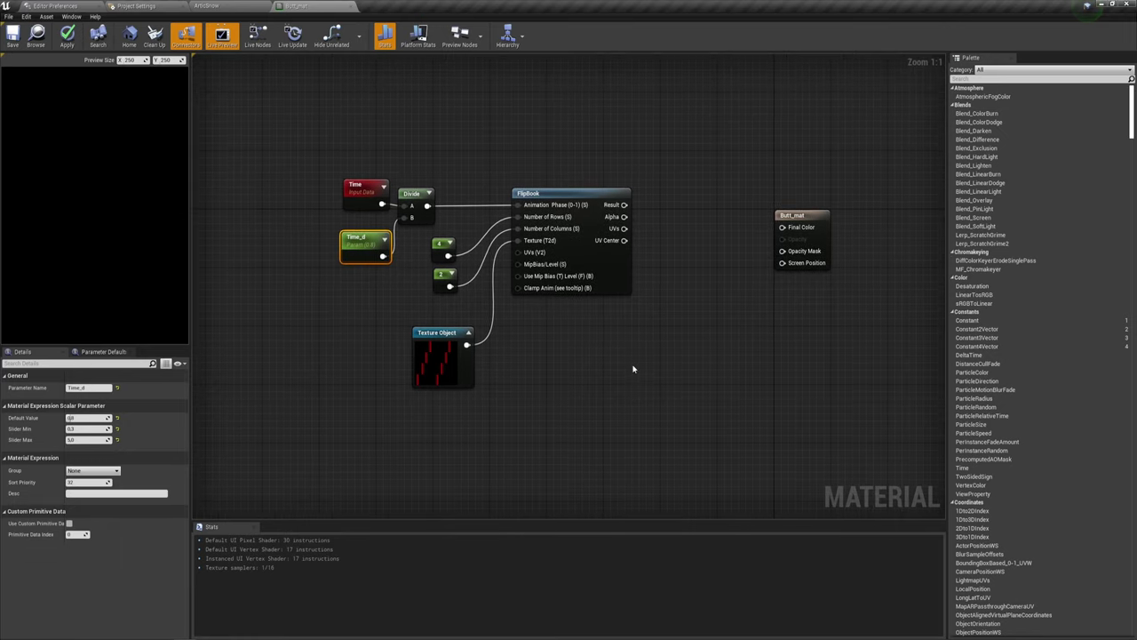
pyautogui.moveTo(701, 284); pyautogui.dragTo(634, 285, button='right')
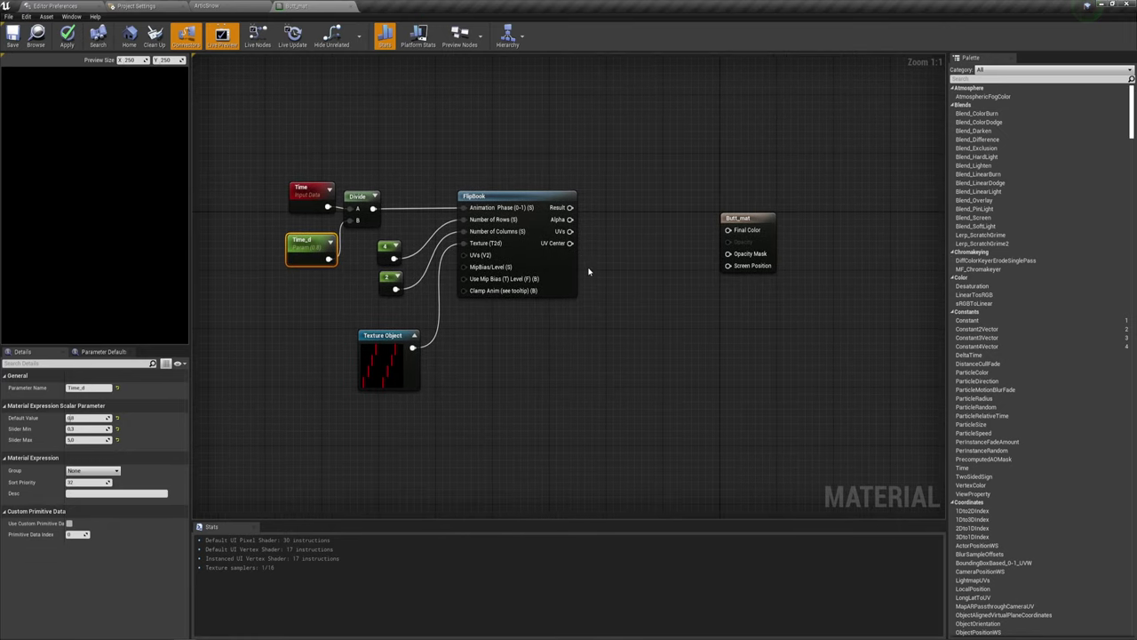
# Wire FlipBook's Result into the Butt_mat output node's Final Color.
pyautogui.moveTo(739, 218); pyautogui.dragTo(794, 197)
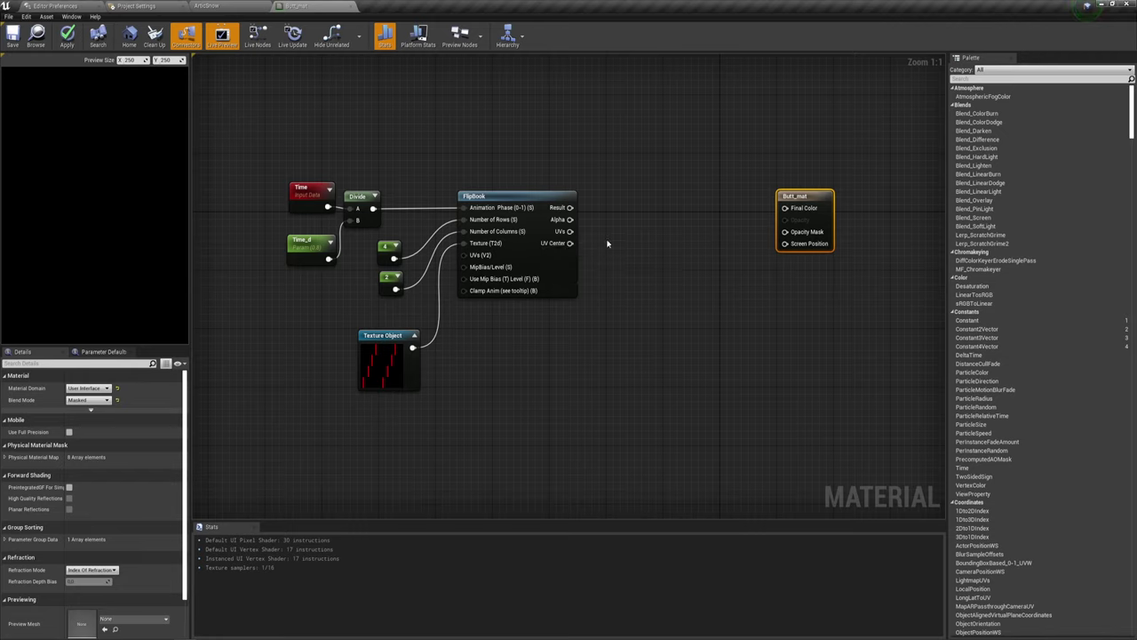
pyautogui.moveTo(573, 207); pyautogui.dragTo(803, 210)
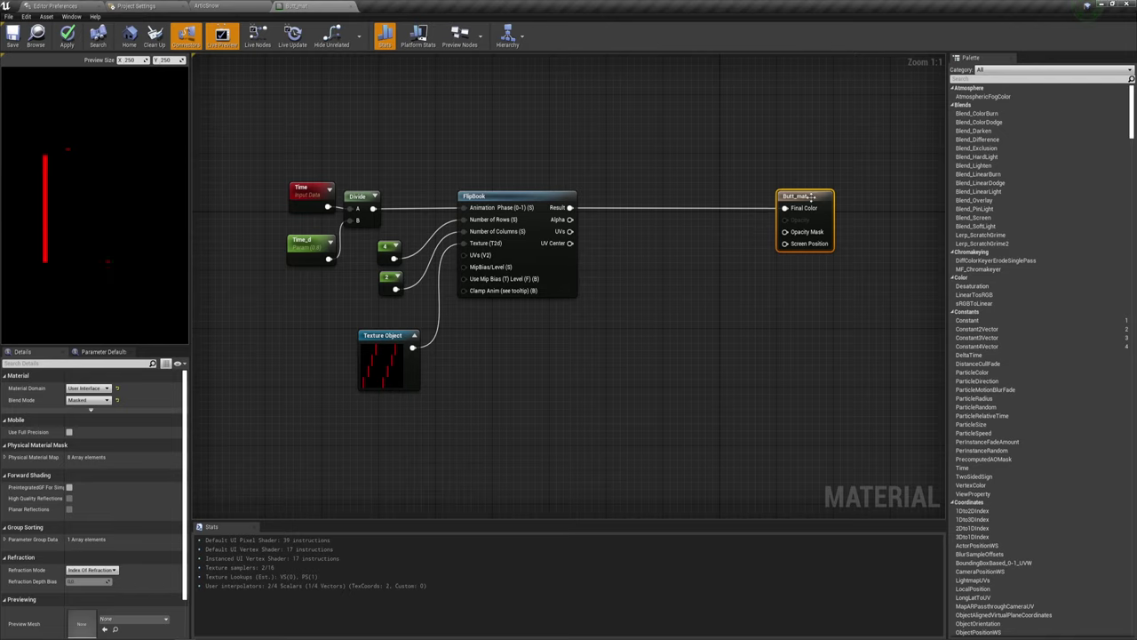
pyautogui.moveTo(814, 198); pyautogui.dragTo(764, 200)
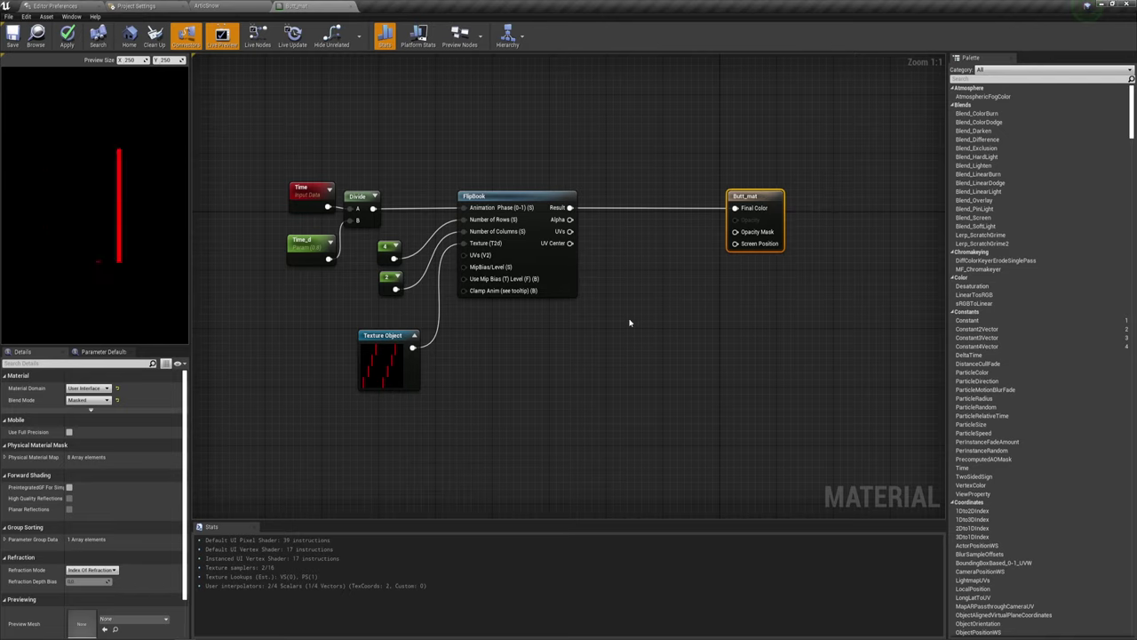
pyautogui.moveTo(601, 313); pyautogui.dragTo(572, 303, button='right')
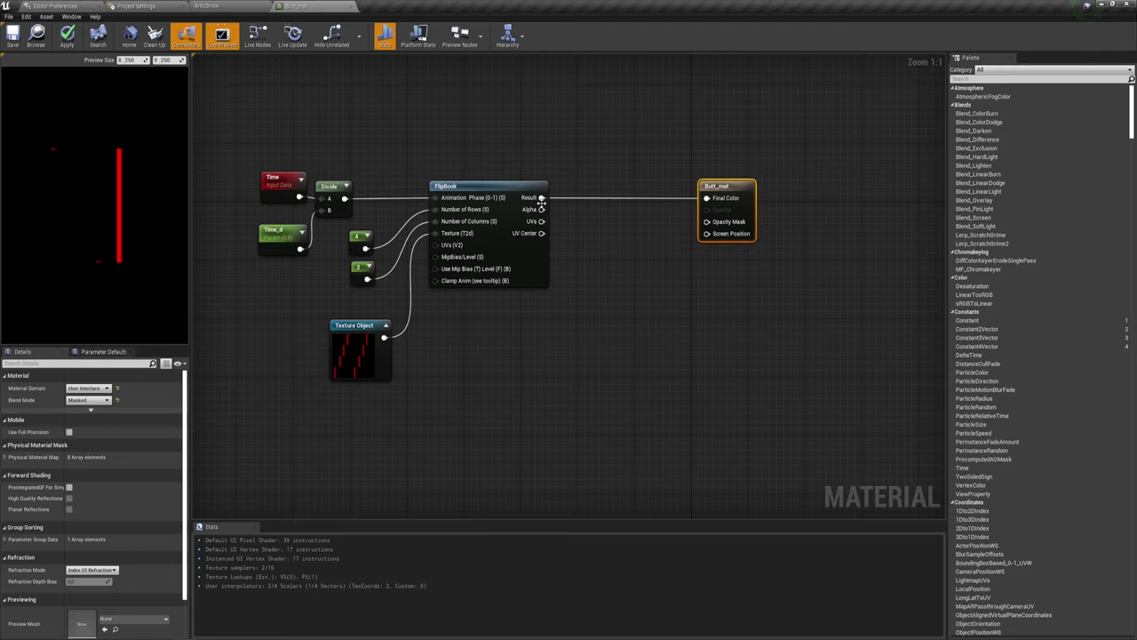
# Add an Add node from FlipBook's Alpha and connect it to Opacity Mask.
pyautogui.moveTo(540, 208); pyautogui.dragTo(639, 291)
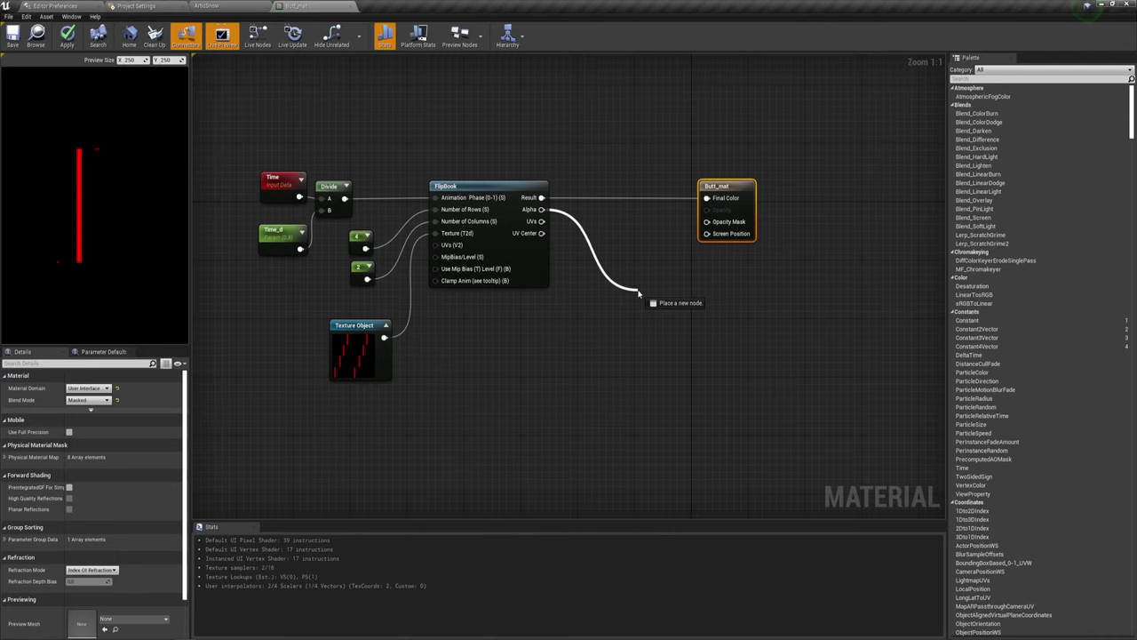
pyautogui.write('ad')
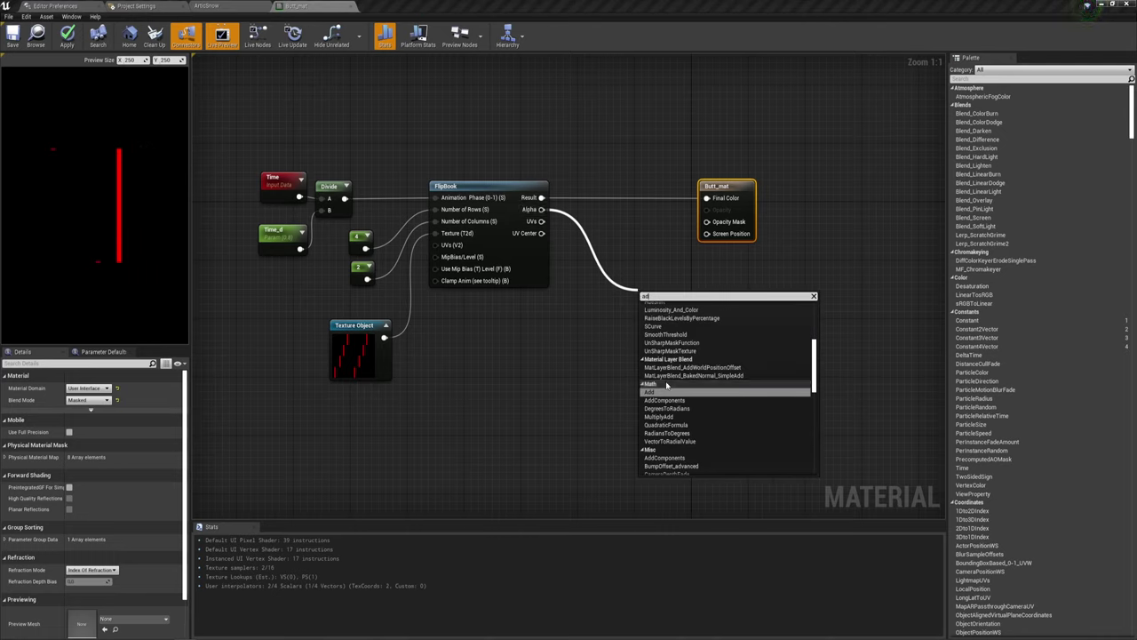
pyautogui.click(660, 394)
pyautogui.moveTo(670, 307)
pyautogui.mouseDown()
pyautogui.moveTo(712, 223)
pyautogui.moveTo(687, 286)
pyautogui.mouseUp()
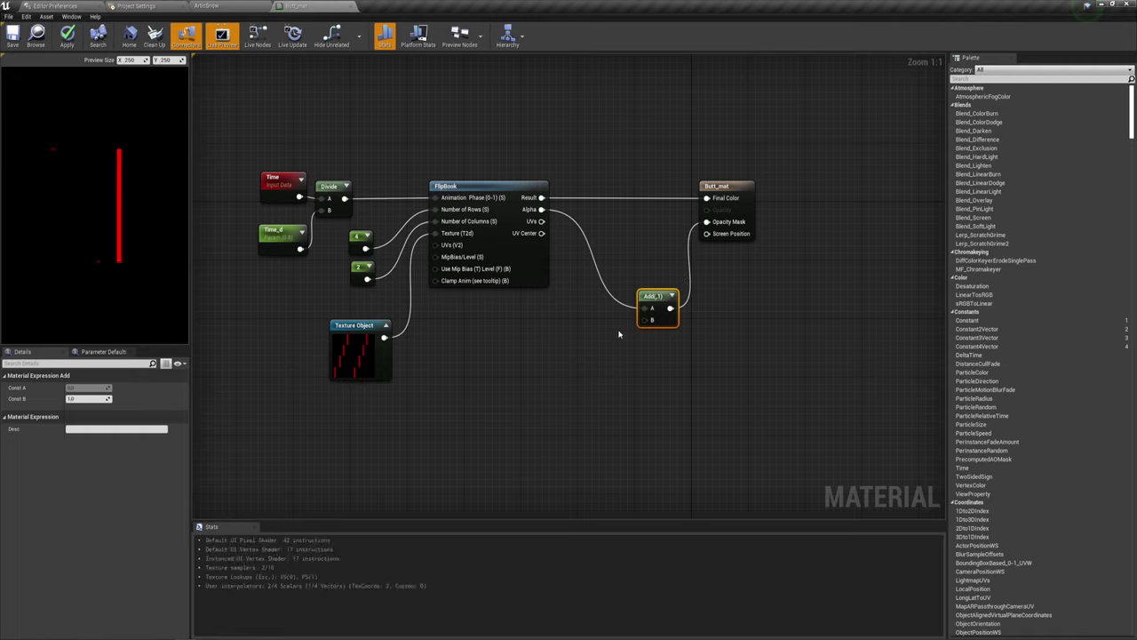
# Feed a Multiply node with Const B 1.0 into Add's B input and tidy the nodes.
pyautogui.click(571, 332)
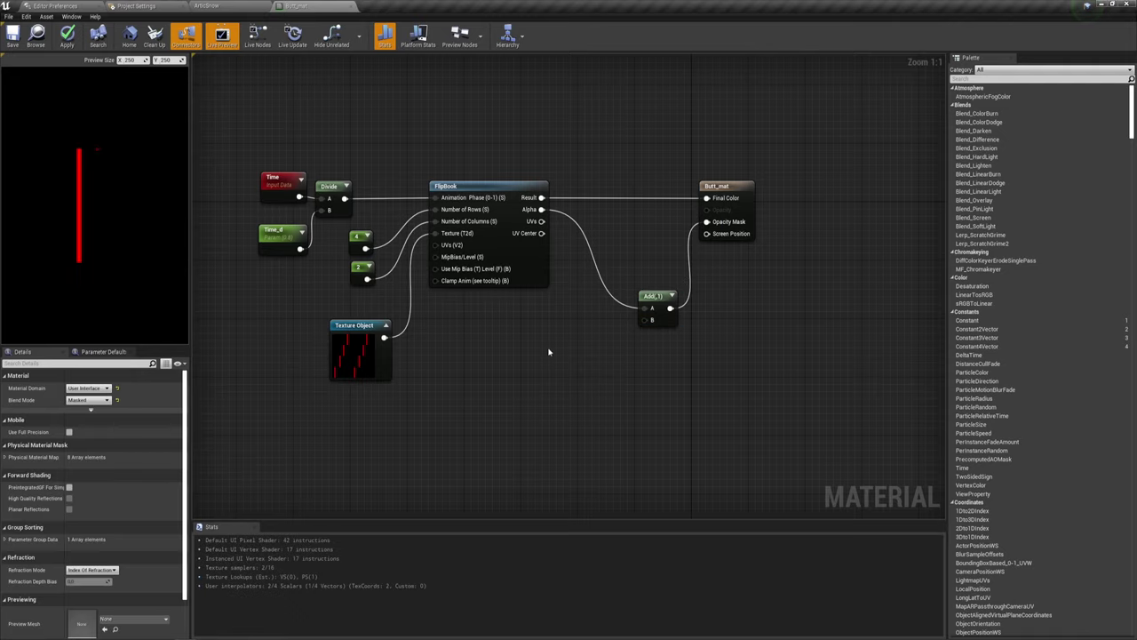
pyautogui.click(569, 331)
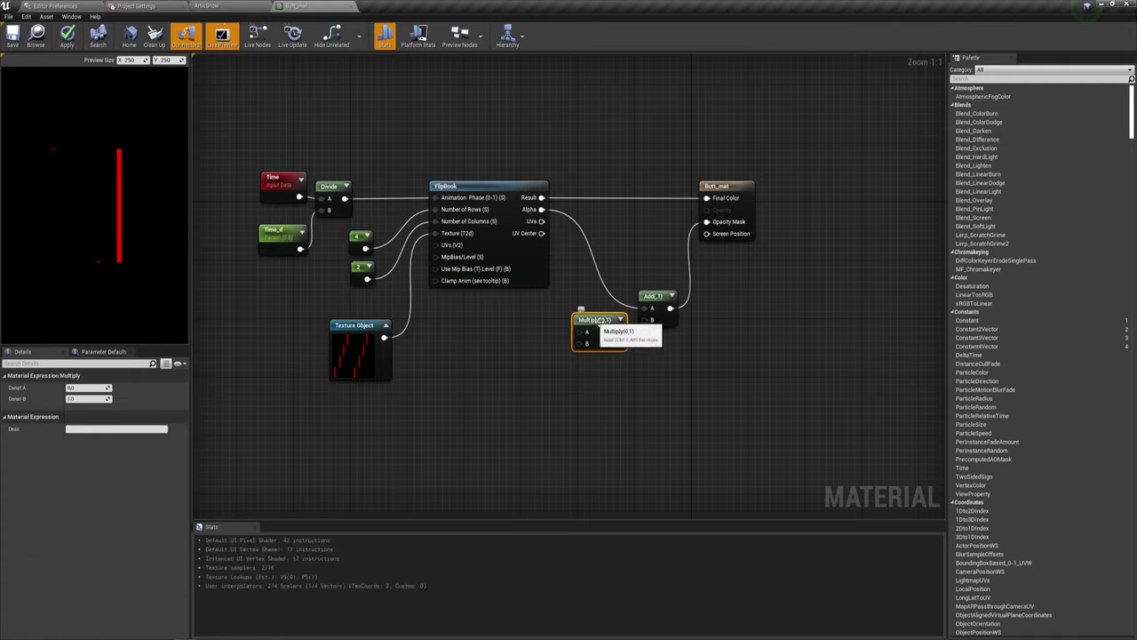
pyautogui.moveTo(619, 331); pyautogui.dragTo(652, 320)
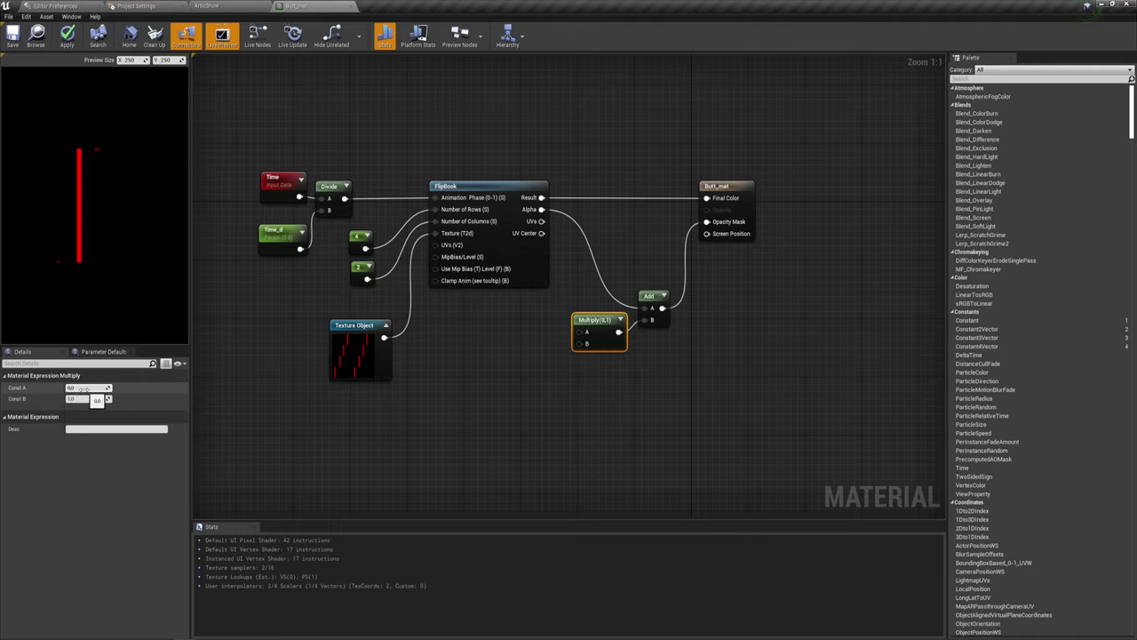
pyautogui.click(88, 399)
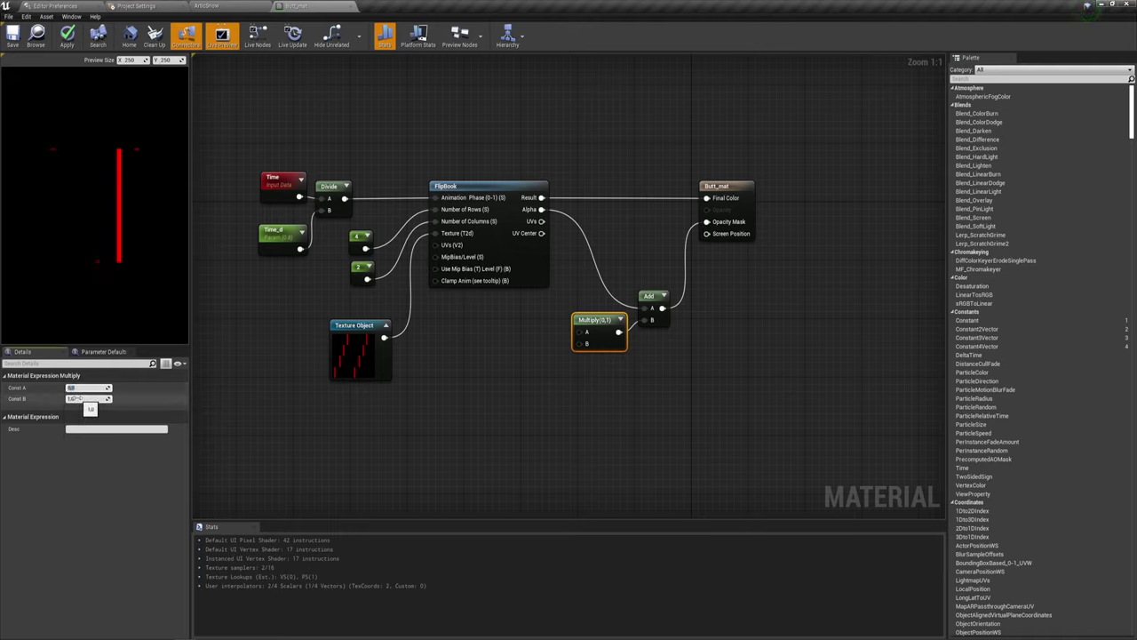
pyautogui.press('Return')
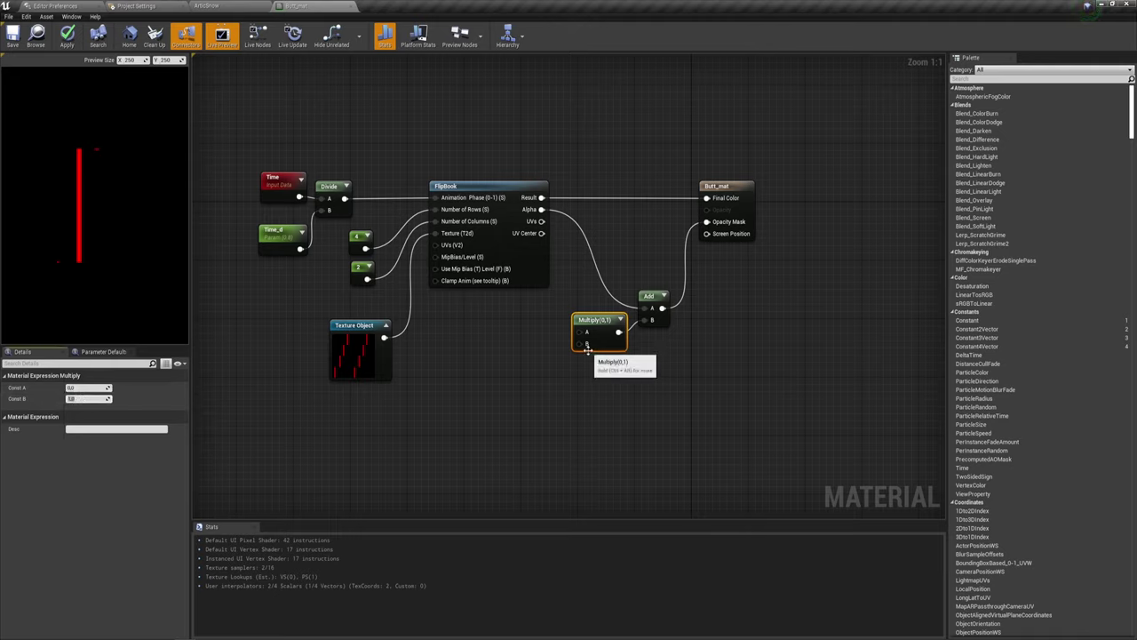
pyautogui.moveTo(642, 371); pyautogui.dragTo(582, 293)
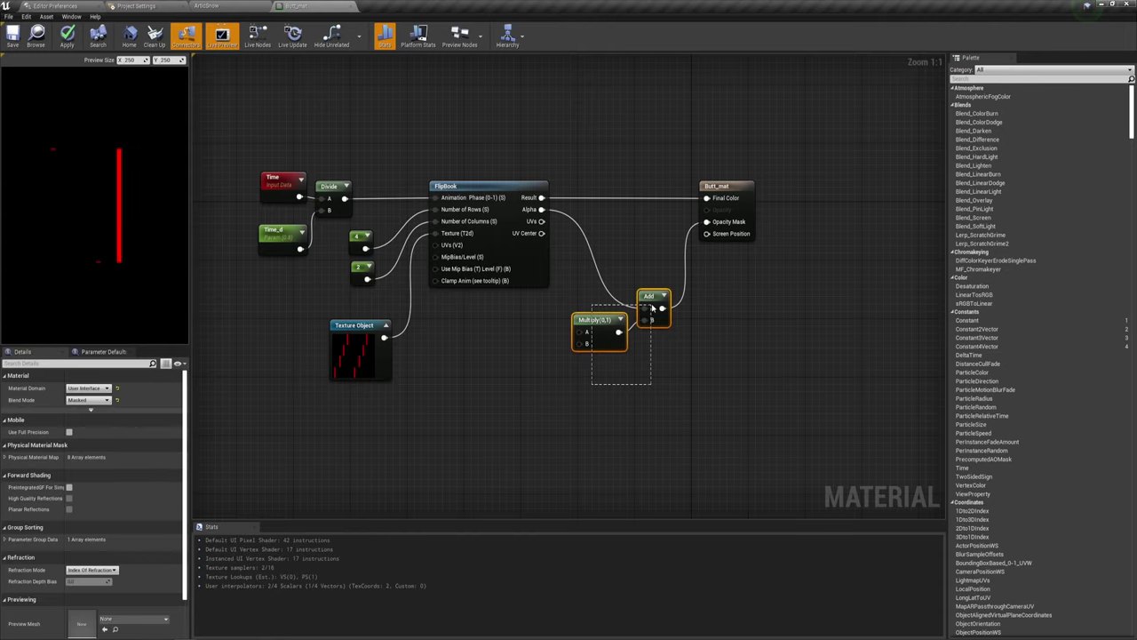
pyautogui.moveTo(656, 306); pyautogui.dragTo(643, 270)
pyautogui.click(651, 381)
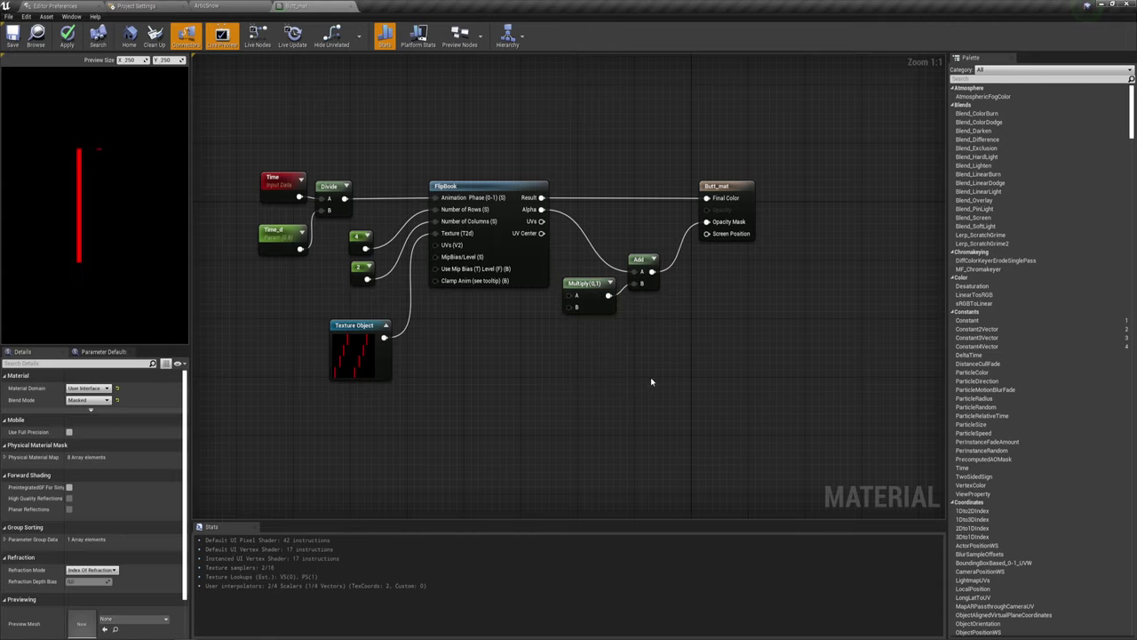
pyautogui.moveTo(655, 328); pyautogui.dragTo(662, 362, button='right')
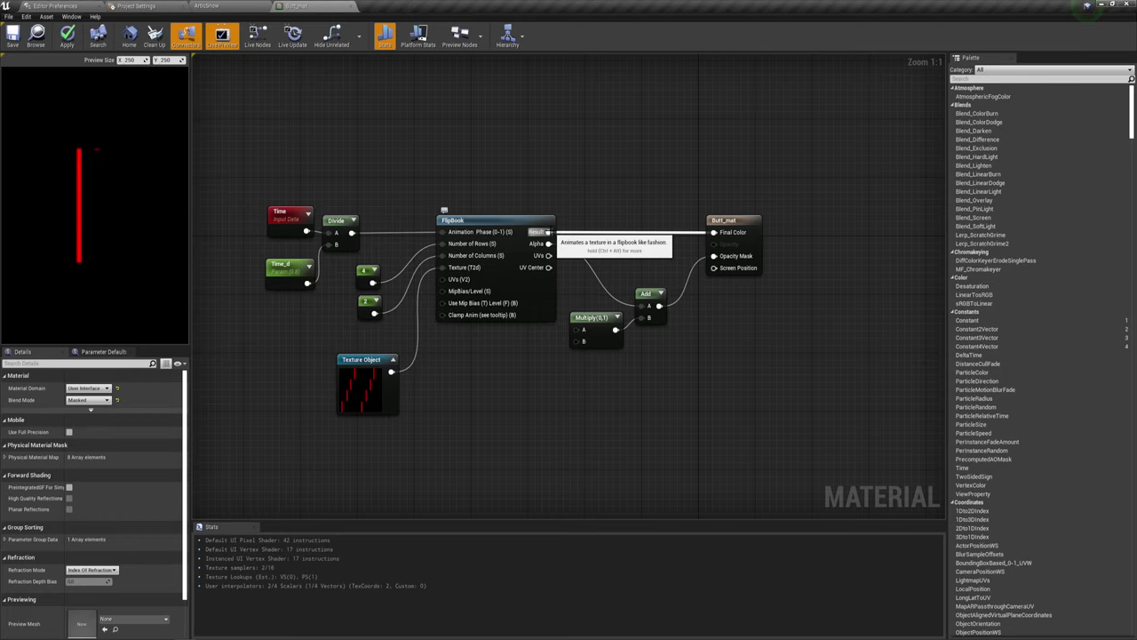
# Route FlipBook Result through a second Multiply node into Final Color, with Const B 5.
pyautogui.click(629, 180)
pyautogui.moveTo(652, 183); pyautogui.dragTo(631, 214)
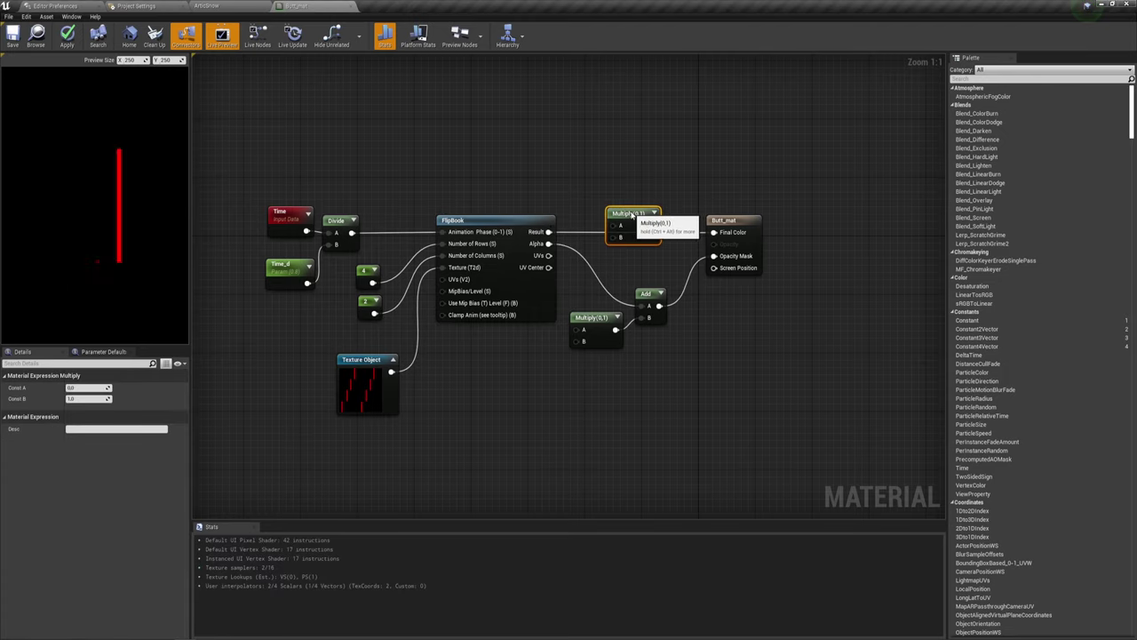
pyautogui.moveTo(548, 231); pyautogui.dragTo(634, 221)
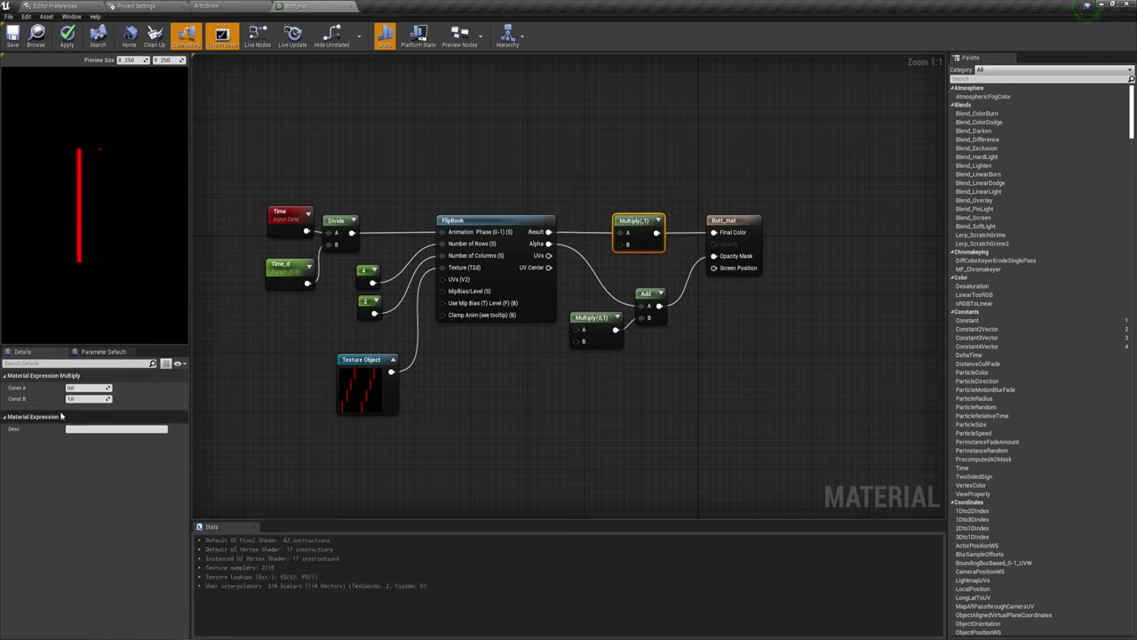
pyautogui.click(84, 398)
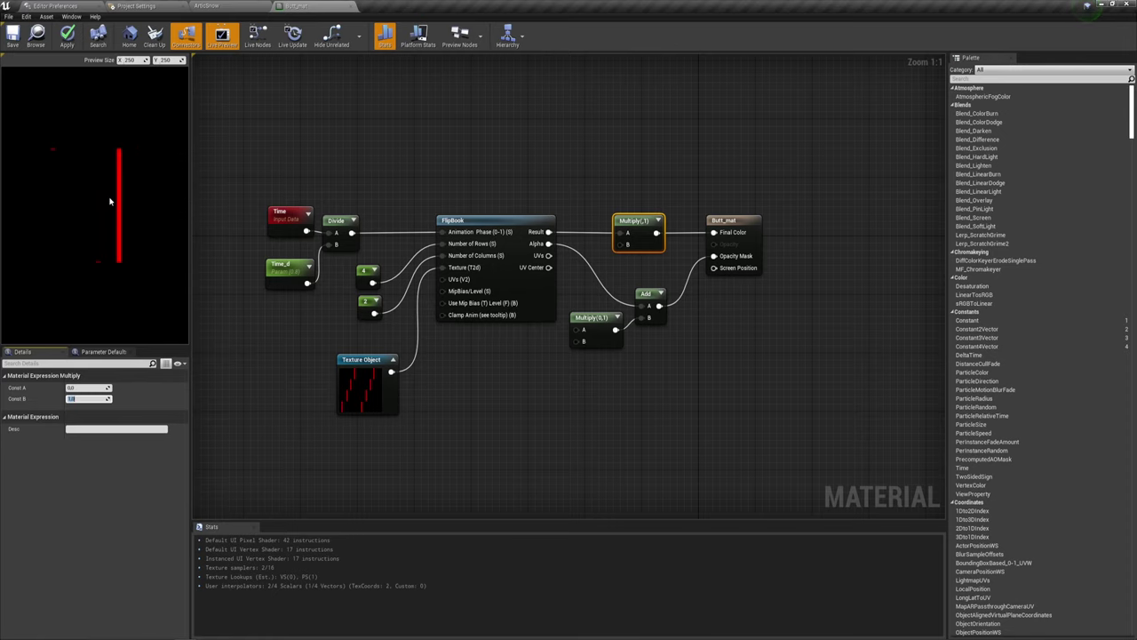
pyautogui.moveTo(188, 182); pyautogui.dragTo(344, 180)
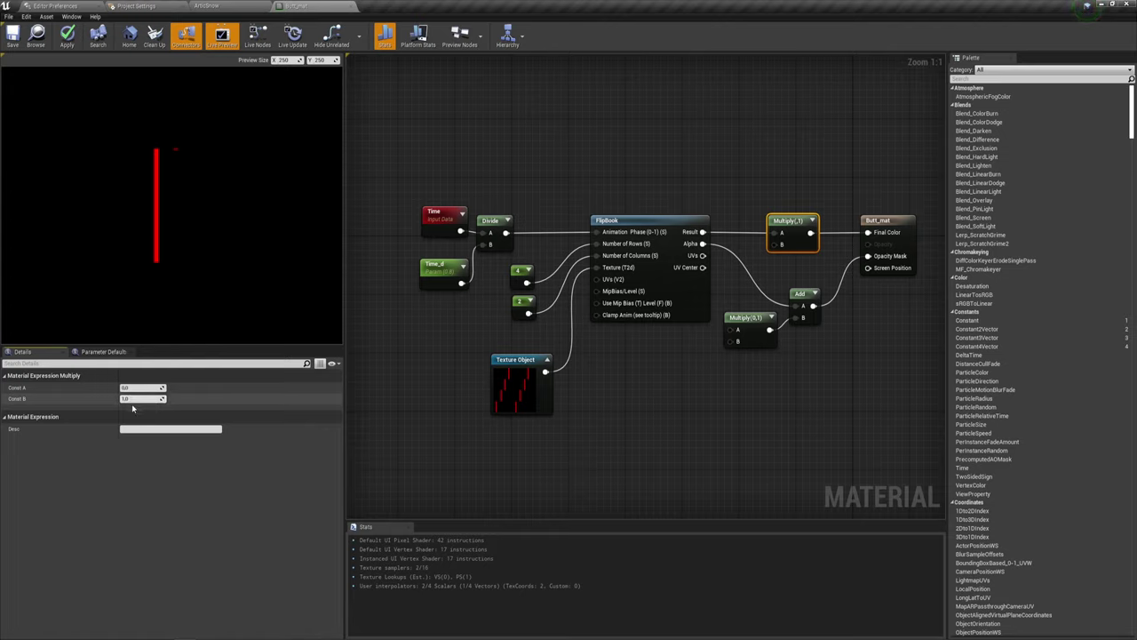
pyautogui.write('5')
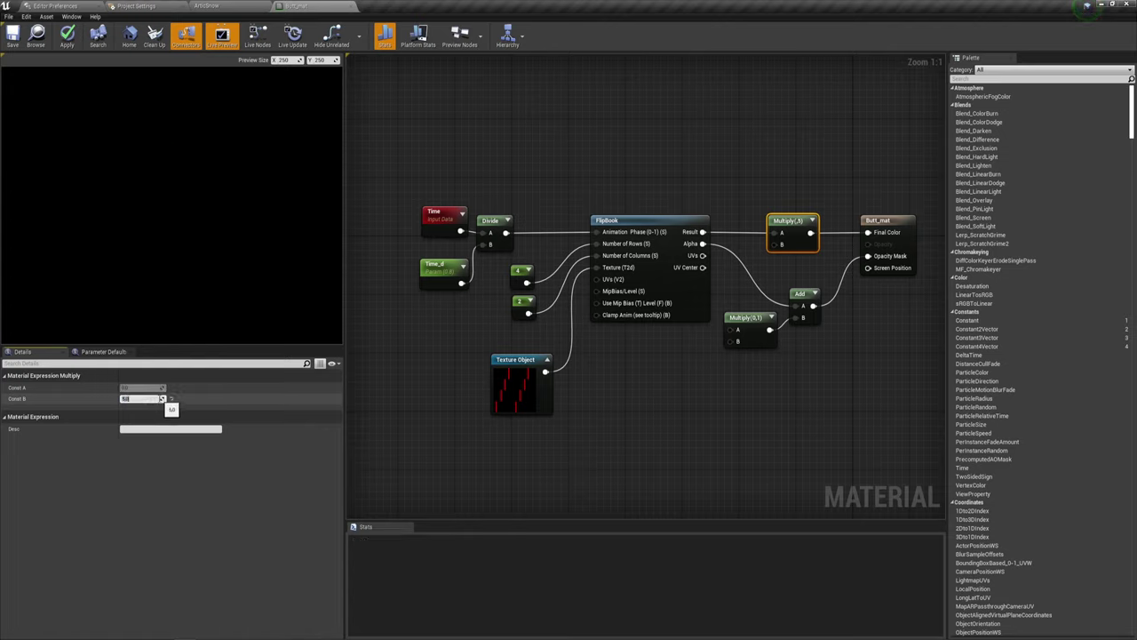
pyautogui.press('Return')
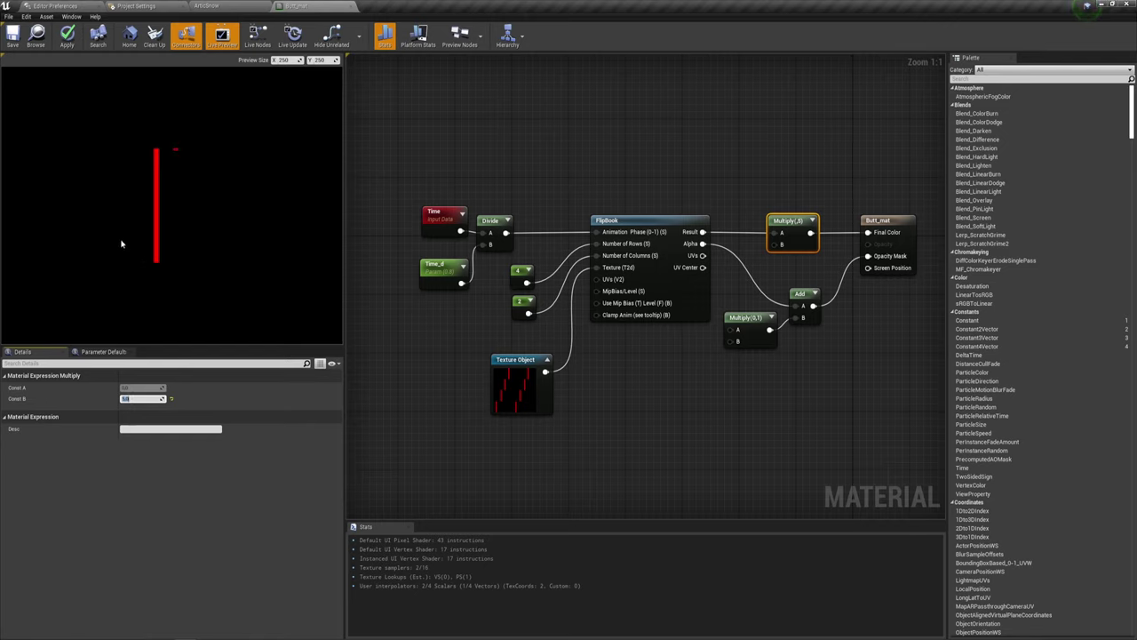
# Save Butt_mat, reset the Multiply's Const B to 1, and save again.
pyautogui.click(20, 45)
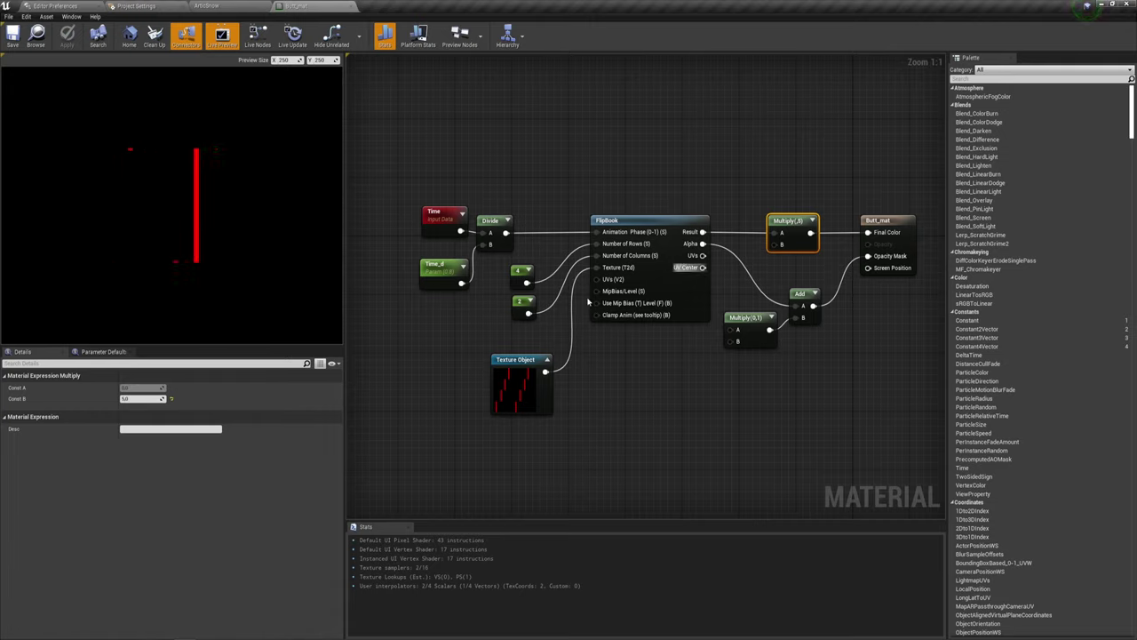
pyautogui.click(120, 398)
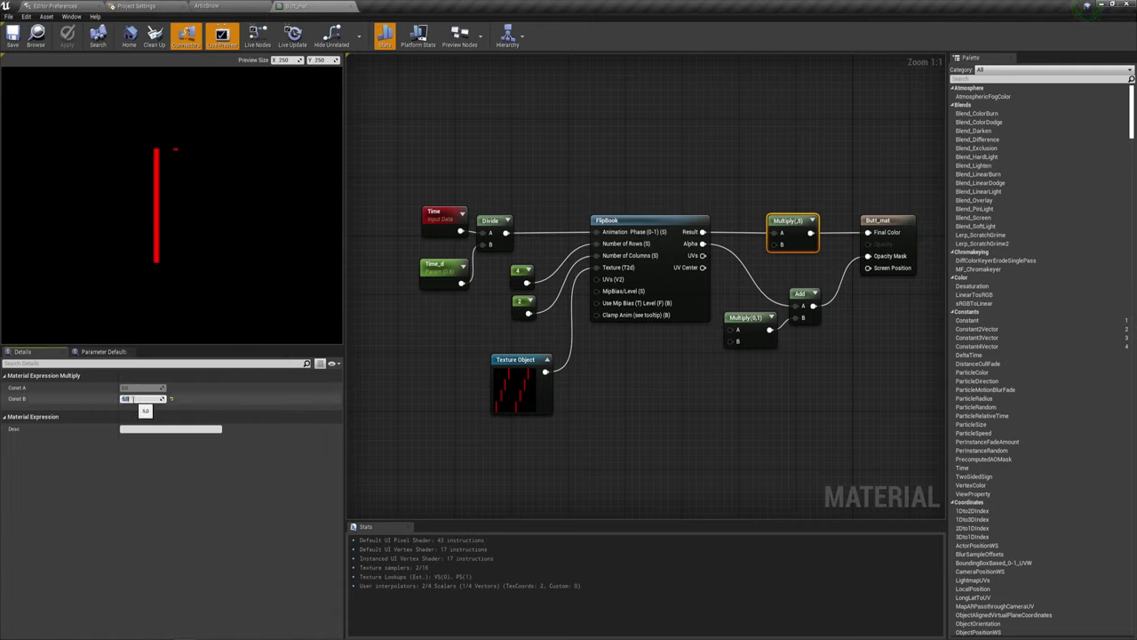
pyautogui.write('1')
pyautogui.press('Return')
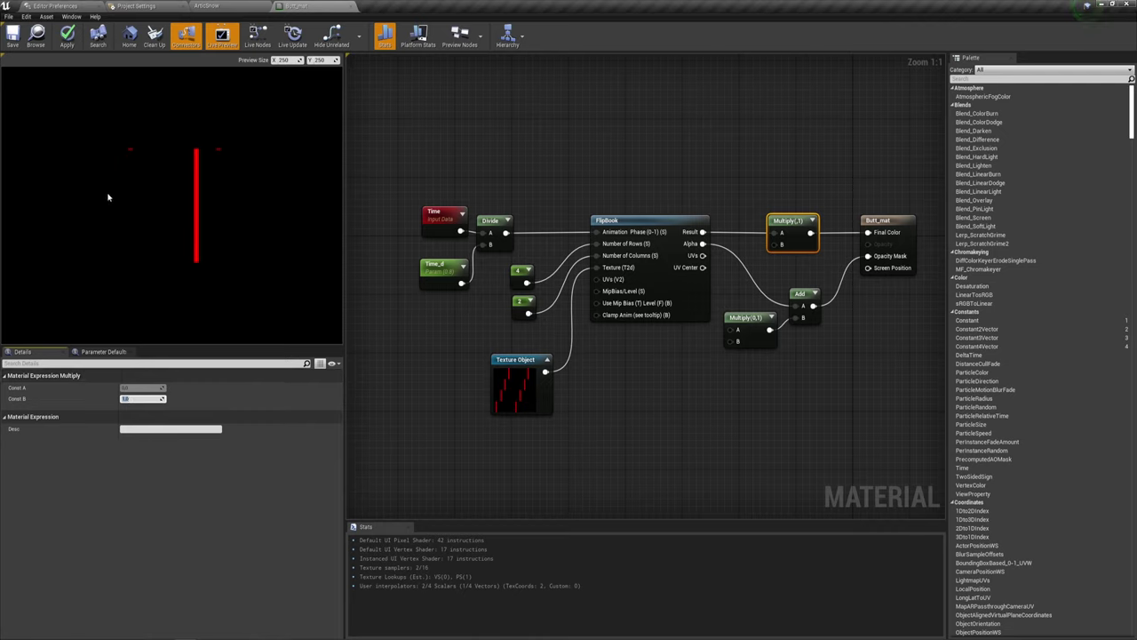
pyautogui.click(14, 36)
# Switch to the ArticSnow level, move the camera forward, and drop a Cube onto the snow.
pyautogui.click(214, 5)
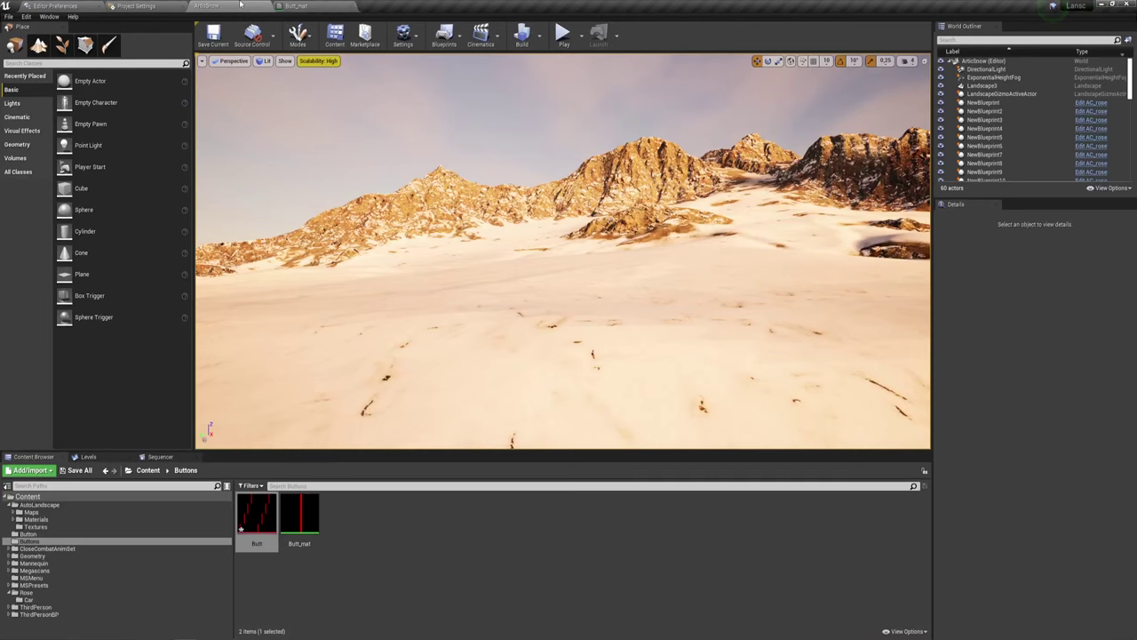
pyautogui.click(298, 6)
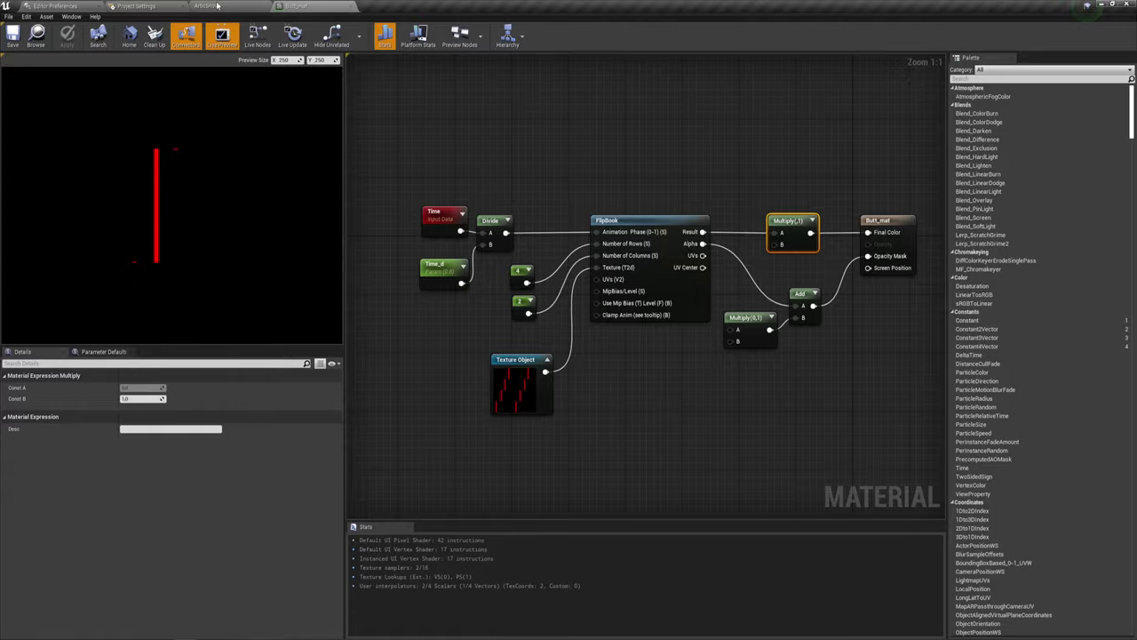
pyautogui.click(213, 5)
pyautogui.moveTo(424, 364); pyautogui.dragTo(425, 418, button='right')
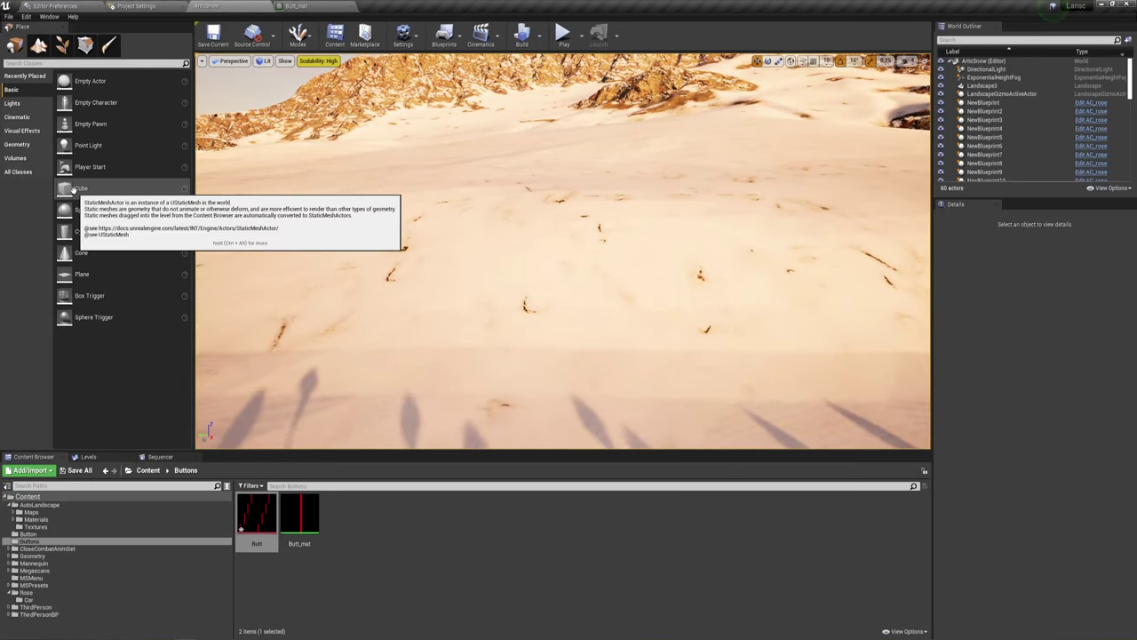
pyautogui.moveTo(85, 188)
pyautogui.mouseDown()
pyautogui.moveTo(528, 251)
pyautogui.moveTo(549, 295)
pyautogui.moveTo(578, 311)
pyautogui.mouseUp()
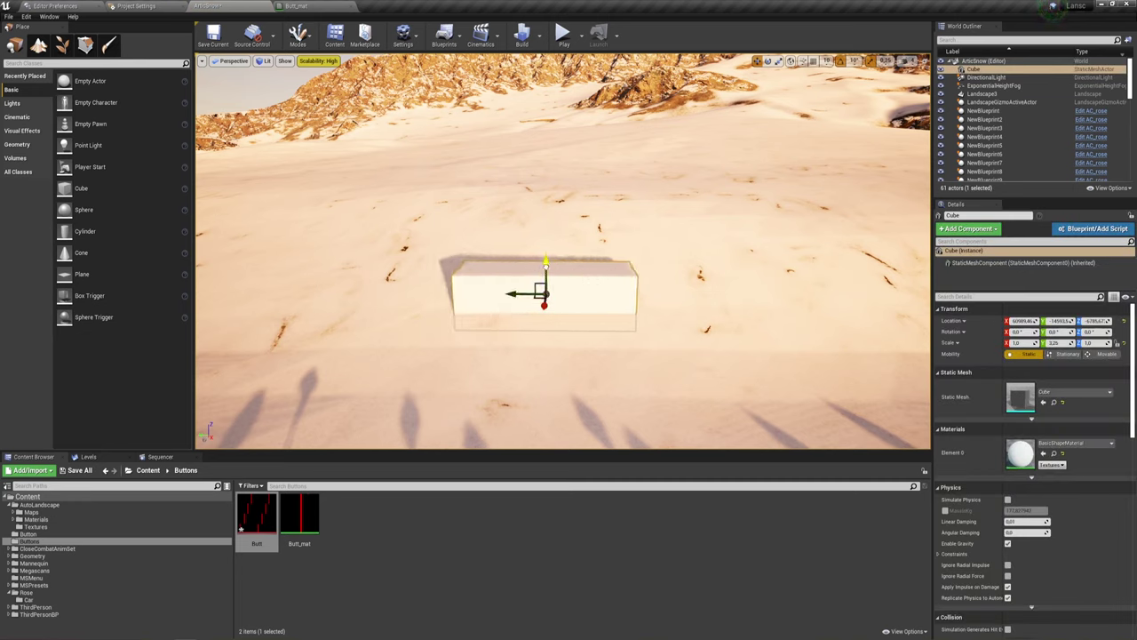
# Lift the cube above the snow, select the Butt_mat asset, then reselect the cube.
pyautogui.moveTo(546, 261)
pyautogui.mouseDown()
pyautogui.moveTo(540, 123)
pyautogui.moveTo(544, 151)
pyautogui.mouseUp()
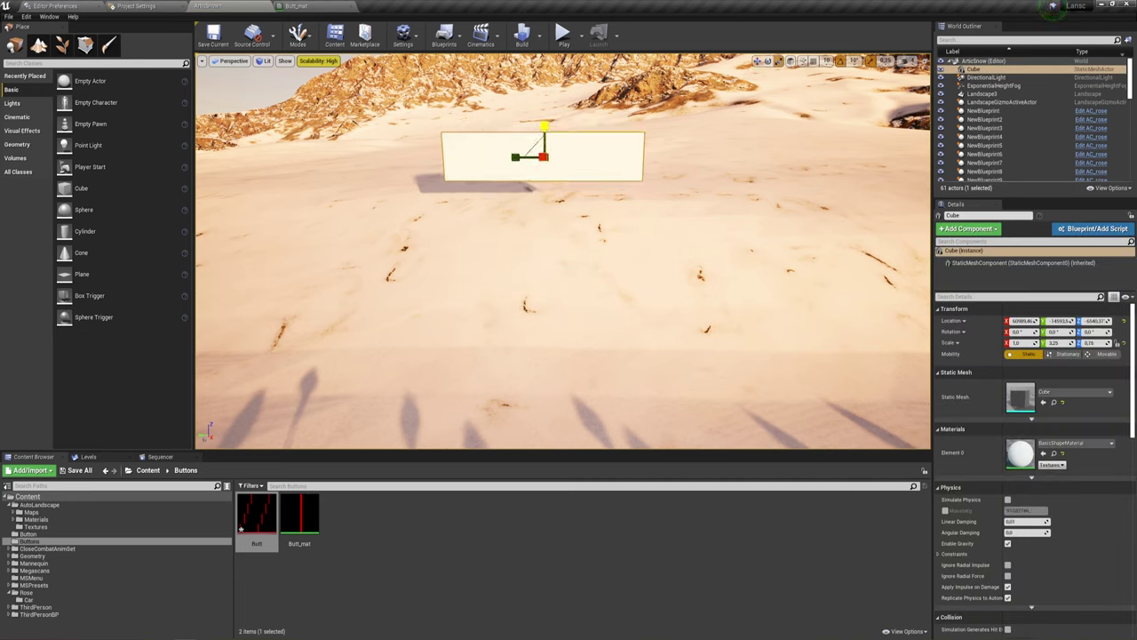
pyautogui.click(594, 268)
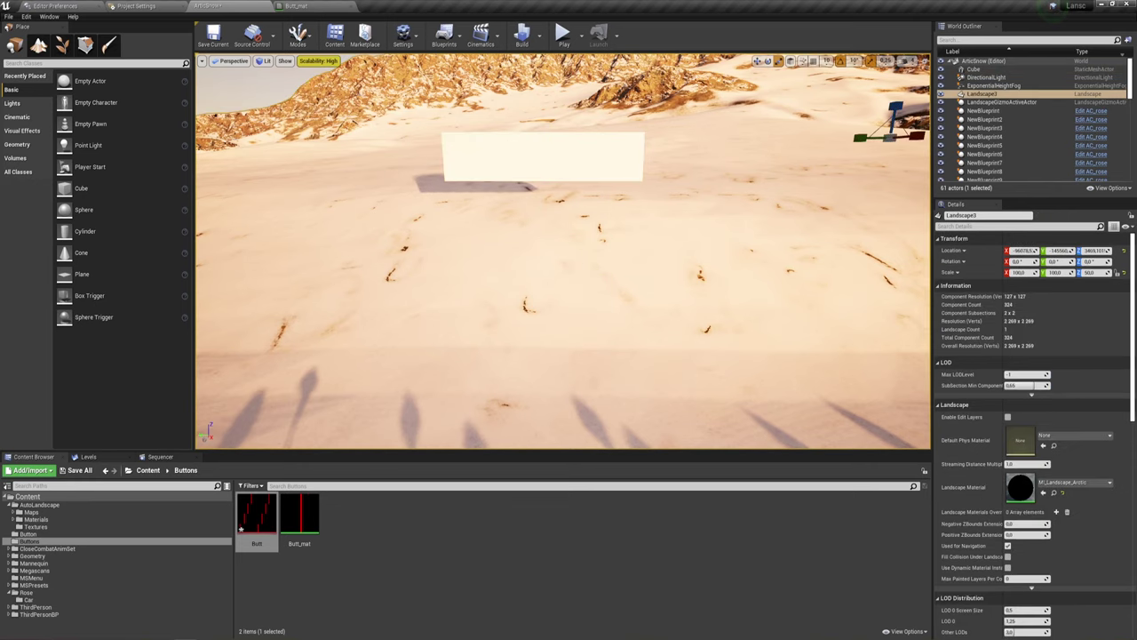
pyautogui.moveTo(607, 264); pyautogui.dragTo(610, 252, button='right')
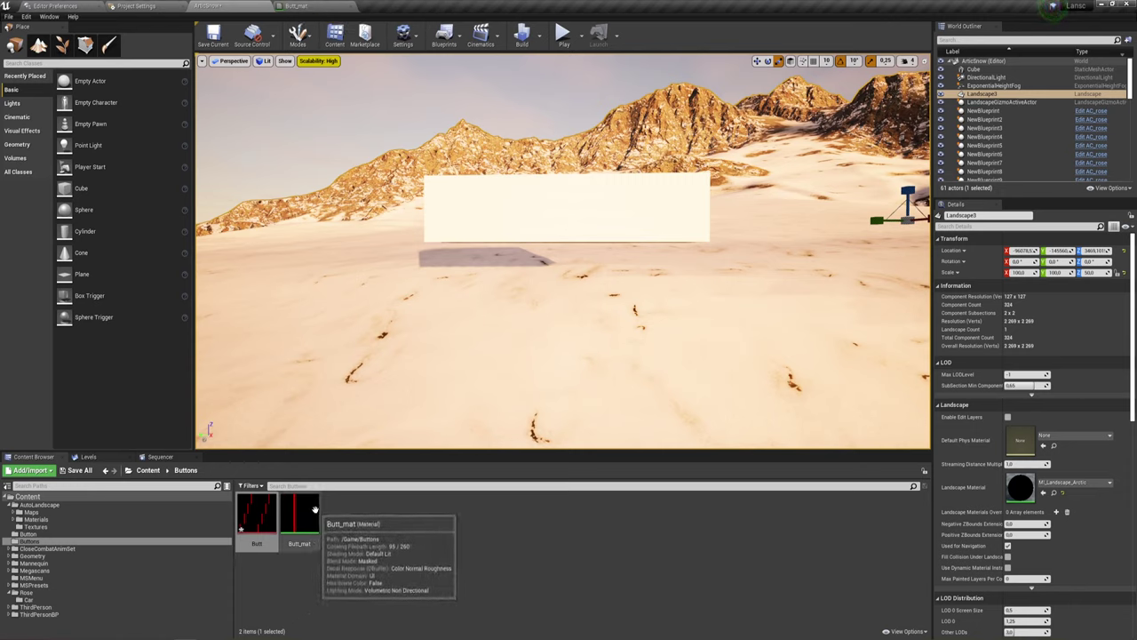
pyautogui.moveTo(314, 509); pyautogui.dragTo(492, 268)
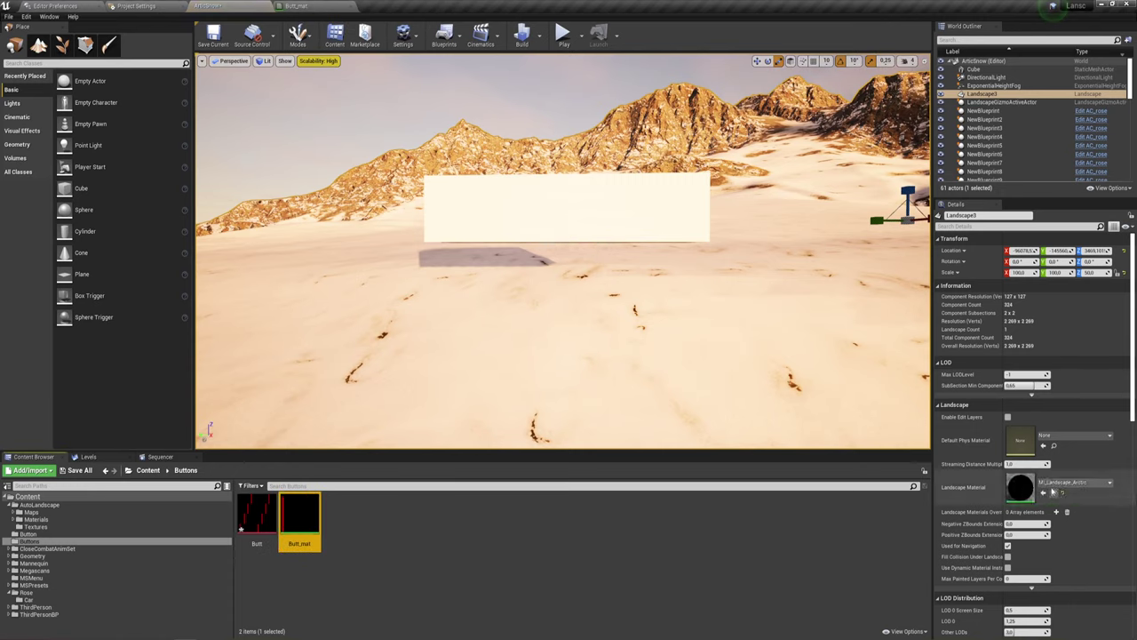
pyautogui.click(566, 206)
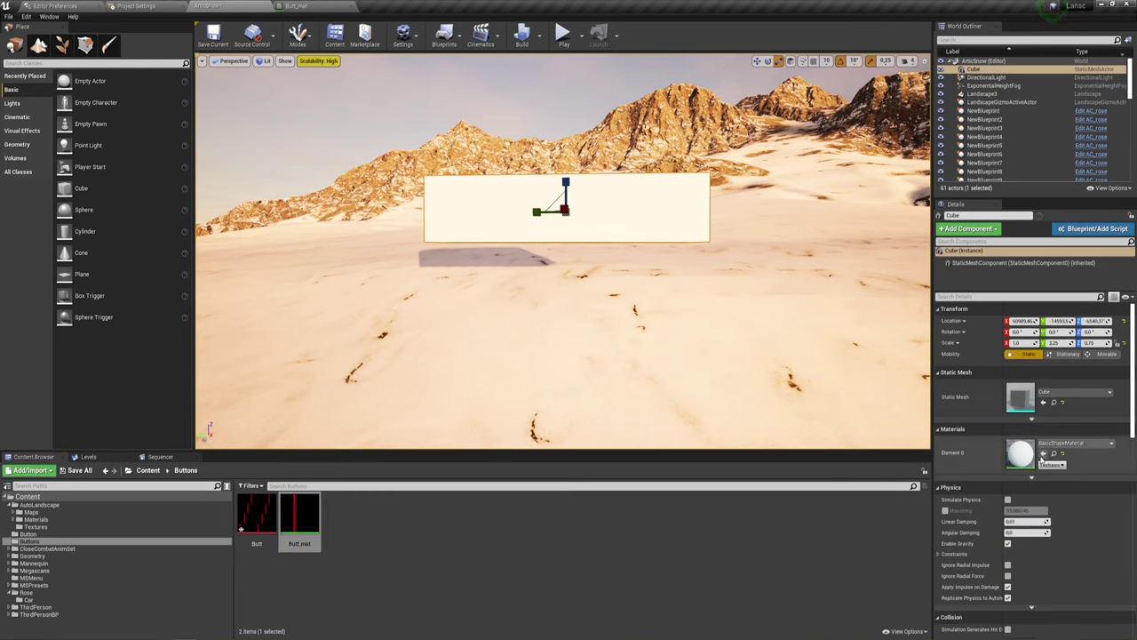
# Assign Butt_mat to the cube's Element 0 and orbit to inspect the black, red-striped panel.
pyautogui.click(1044, 453)
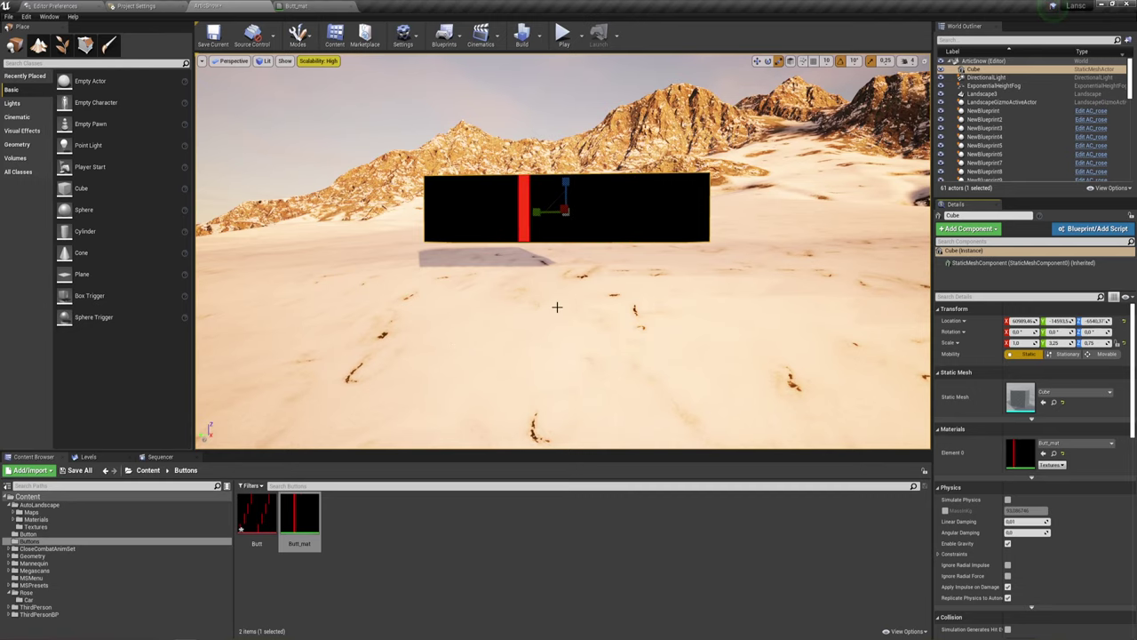
pyautogui.moveTo(563, 267); pyautogui.dragTo(462, 257, button='right')
pyautogui.moveTo(563, 266); pyautogui.dragTo(563, 267, button='right')
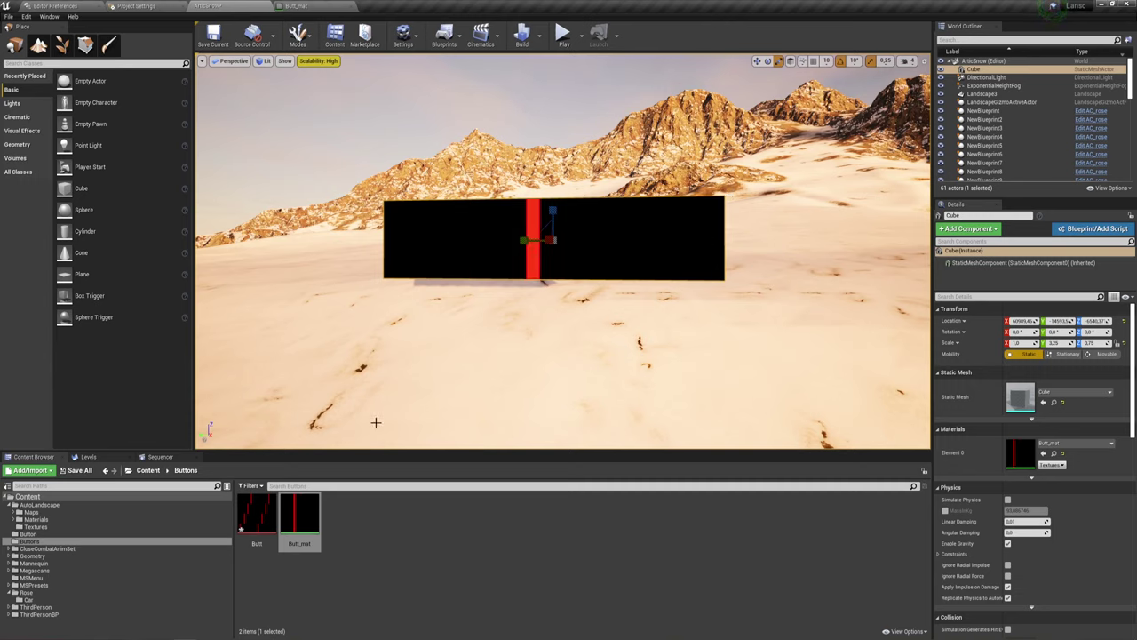
pyautogui.click(382, 544)
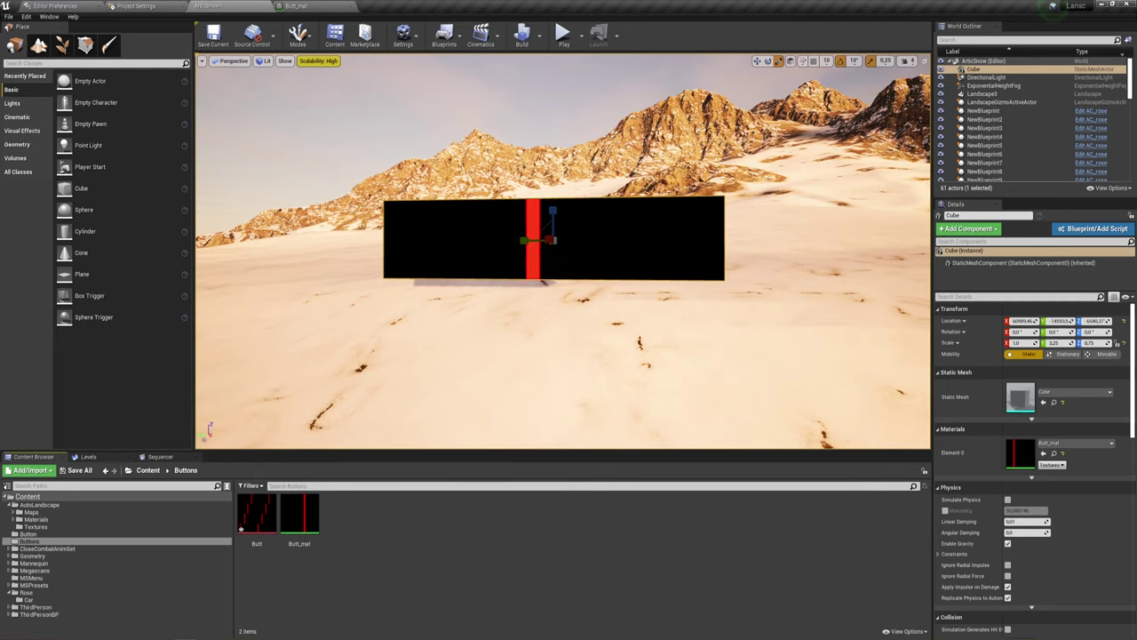
pyautogui.keyDown('alt'); pyautogui.moveTo(634, 286); pyautogui.dragTo(634, 286); pyautogui.keyUp('alt')
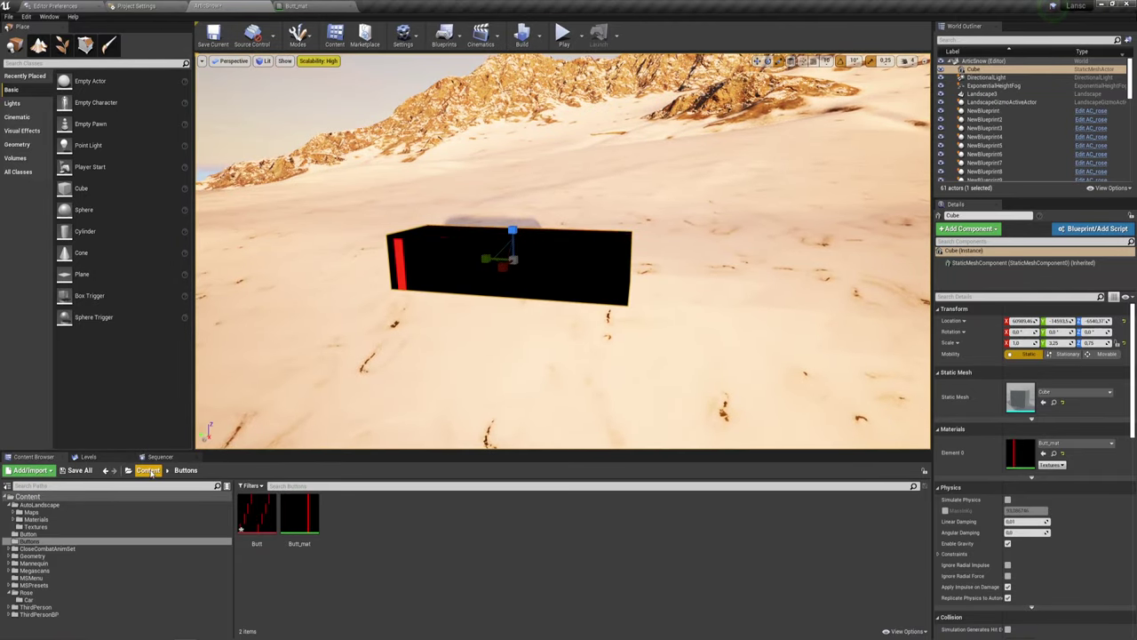
pyautogui.keyDown('alt'); pyautogui.moveTo(667, 241); pyautogui.dragTo(667, 240); pyautogui.keyUp('alt')
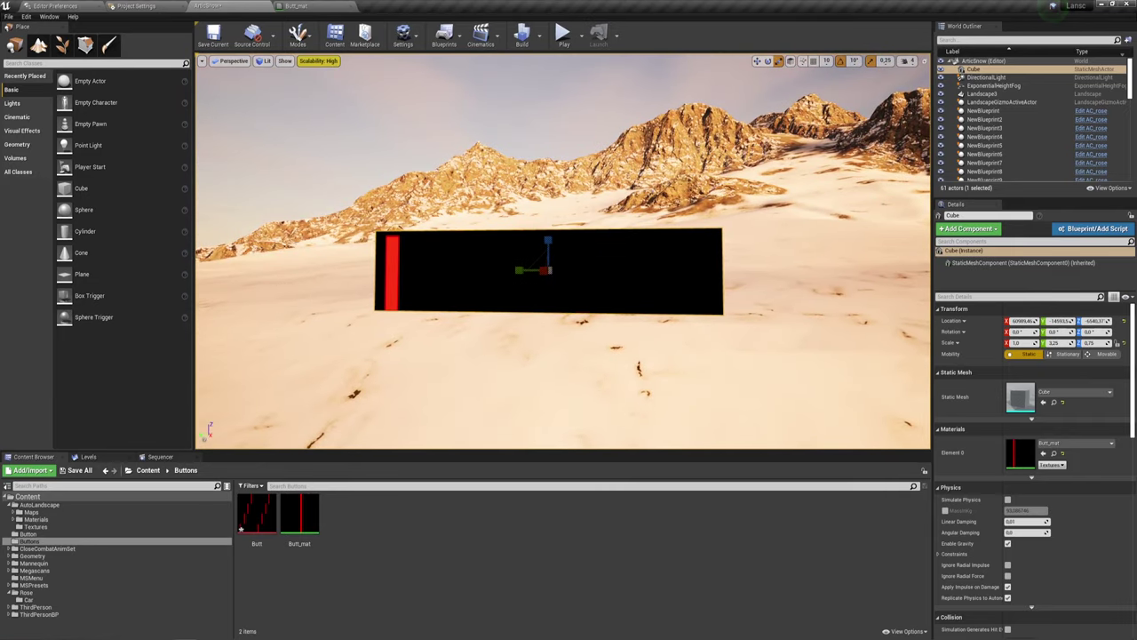
# Browse the Content Browser from the Content folder into the MSMenu folder.
pyautogui.click(148, 470)
pyautogui.doubleClick(299, 517)
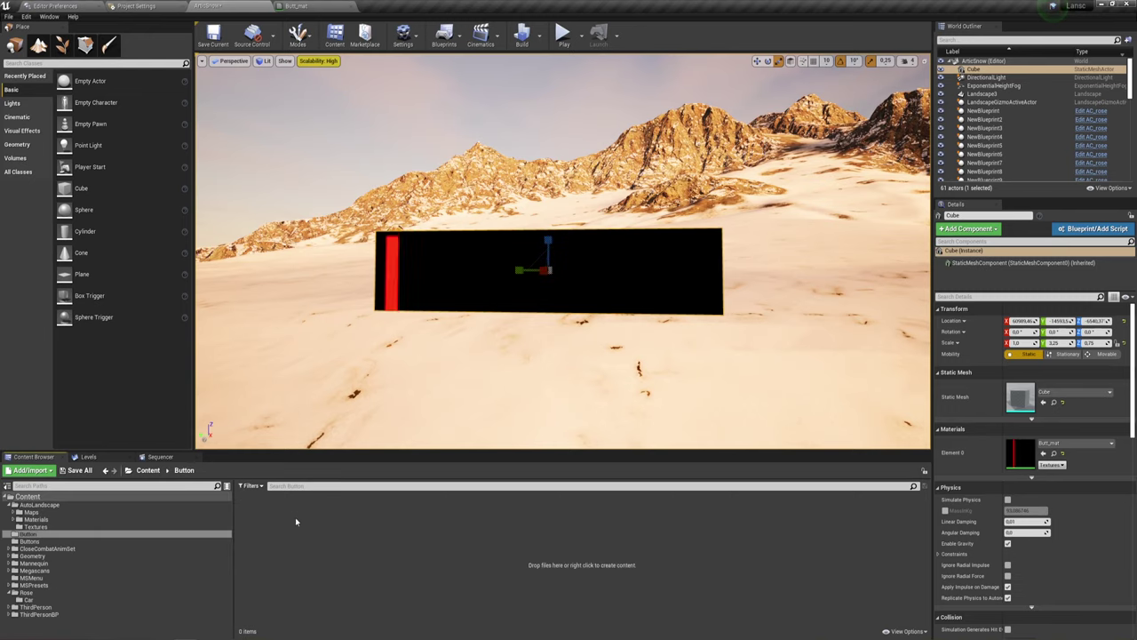
pyautogui.click(204, 498)
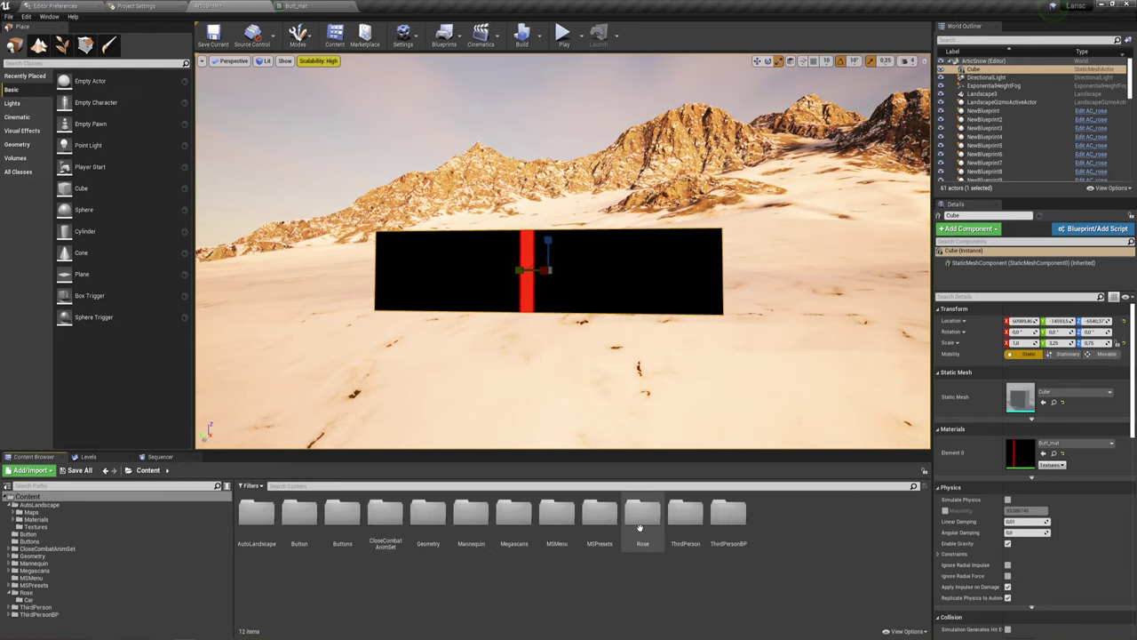
pyautogui.doubleClick(557, 531)
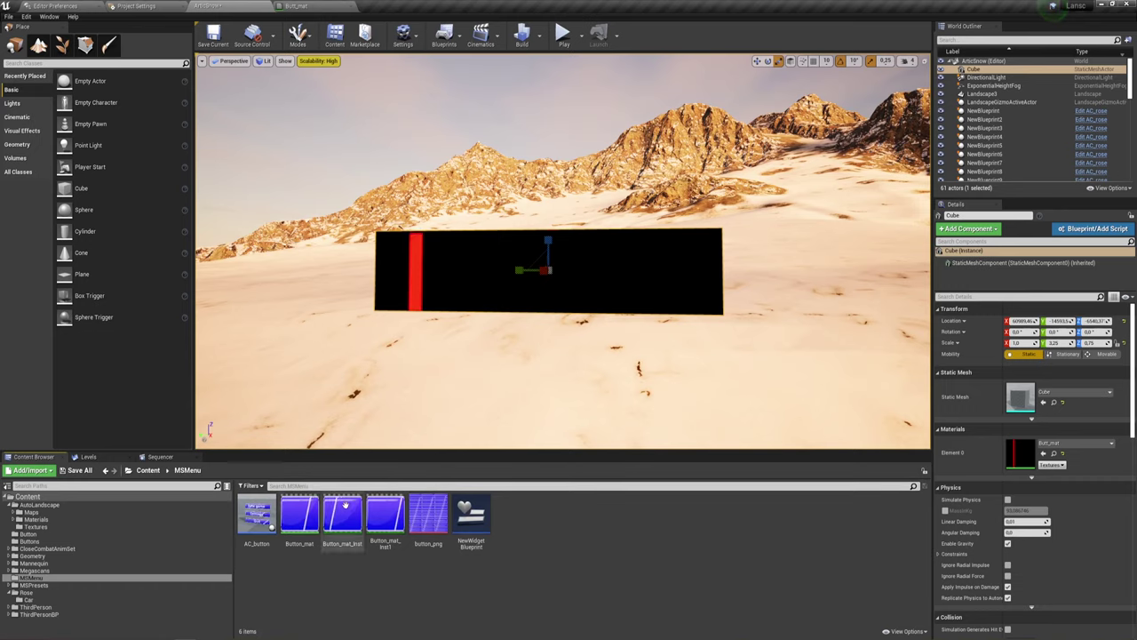
# Drop Button_mat onto the cube panel and assign it to Element 0.
pyautogui.moveTo(299, 515)
pyautogui.mouseDown()
pyautogui.moveTo(573, 170)
pyautogui.moveTo(389, 447)
pyautogui.mouseUp()
pyautogui.moveTo(299, 515); pyautogui.dragTo(563, 238)
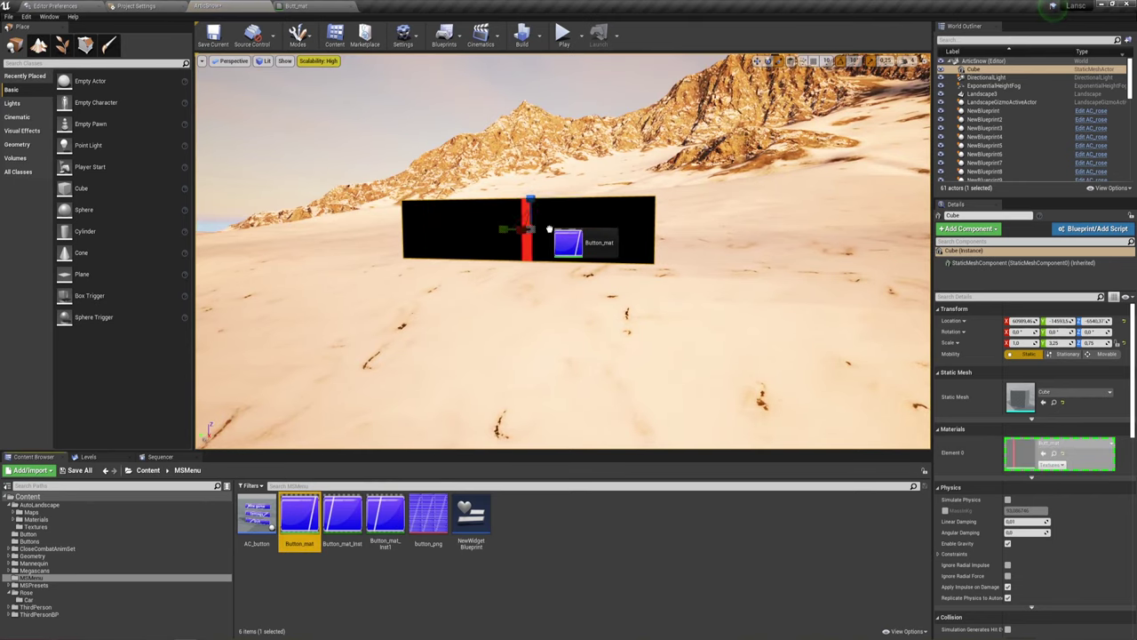
pyautogui.click(1043, 453)
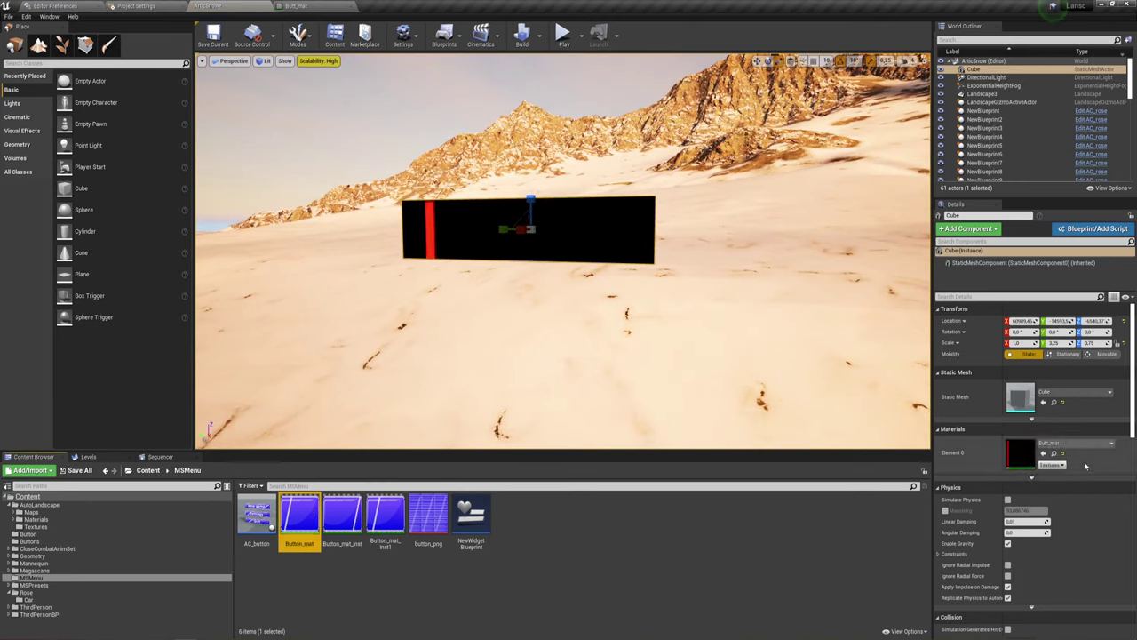
pyautogui.click(1043, 453)
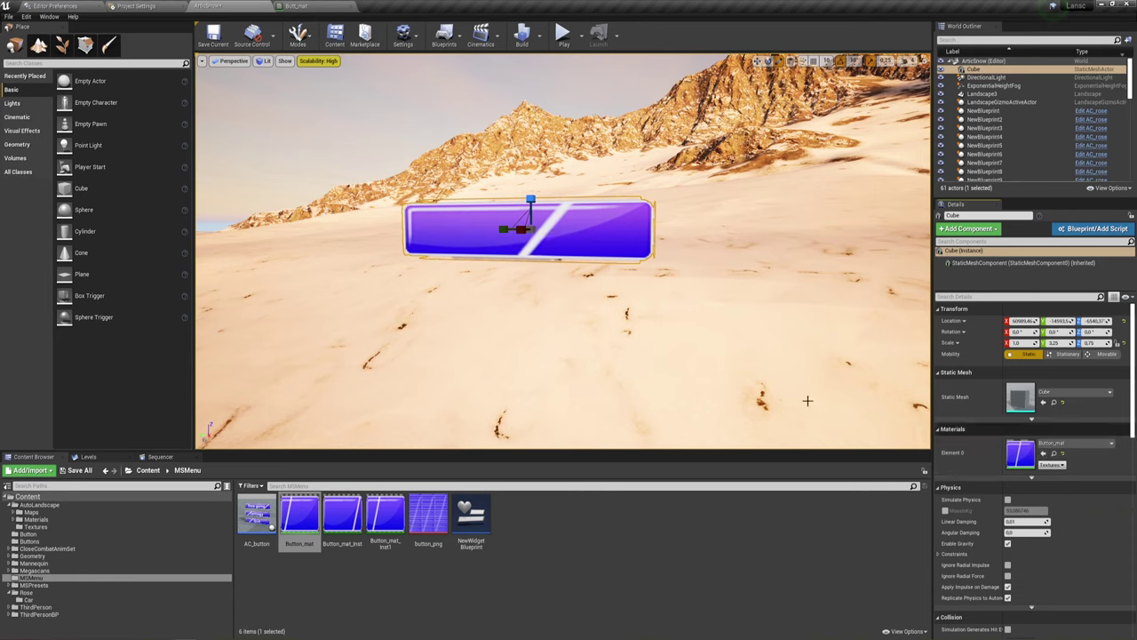
pyautogui.scroll(3, 507, 223)
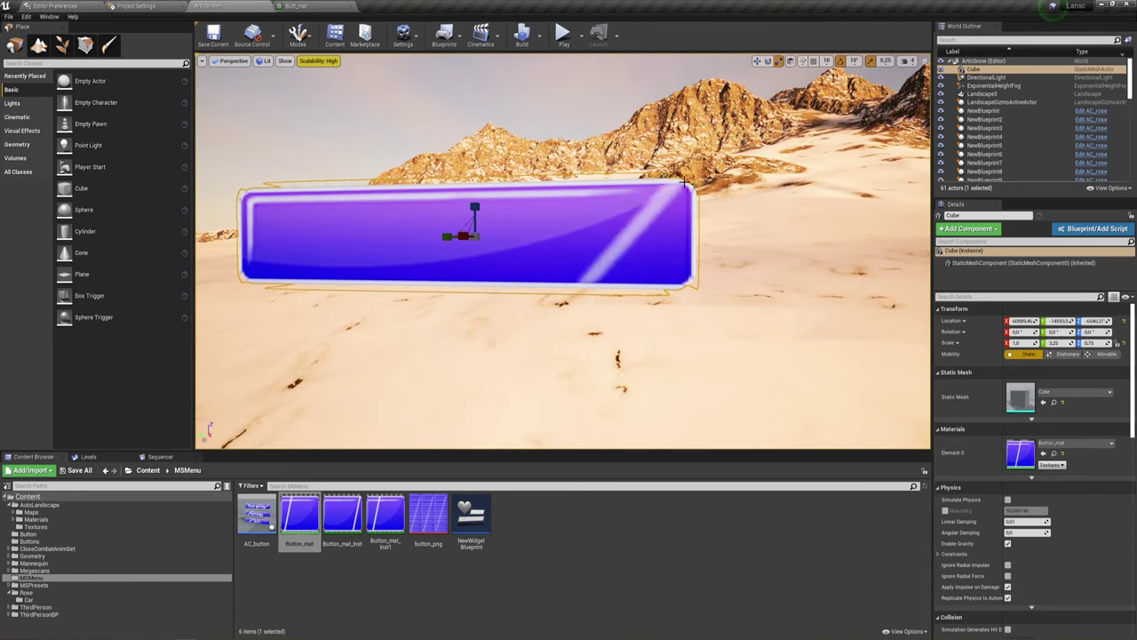
# Open Button_mat's graph and set the Multiply node's Const B to 3.
pyautogui.doubleClick(308, 513)
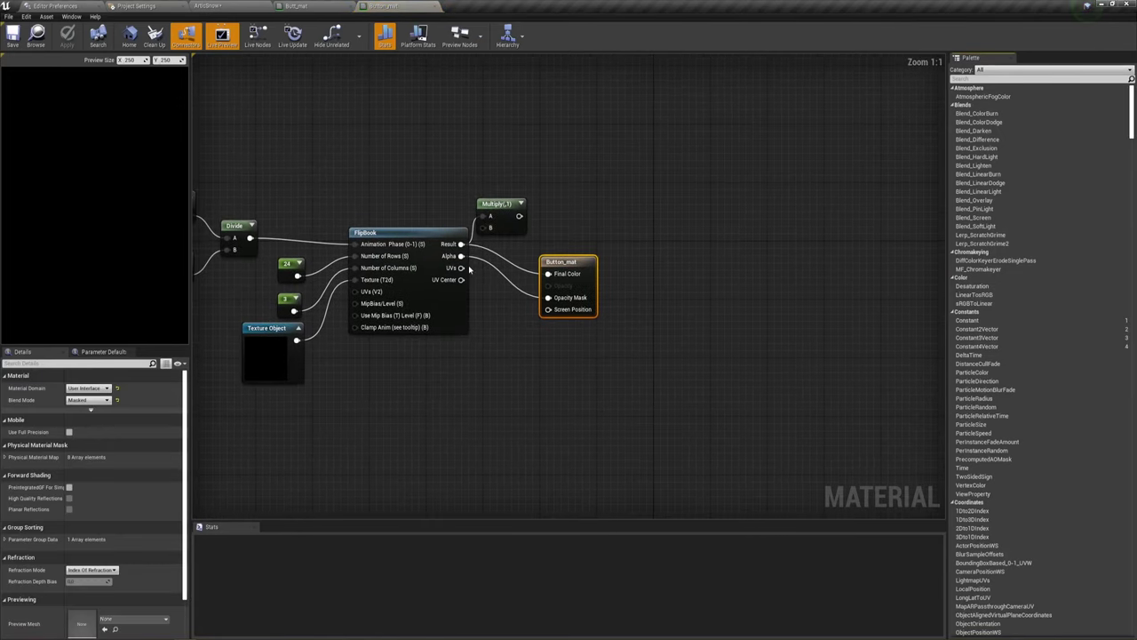
pyautogui.click(703, 204)
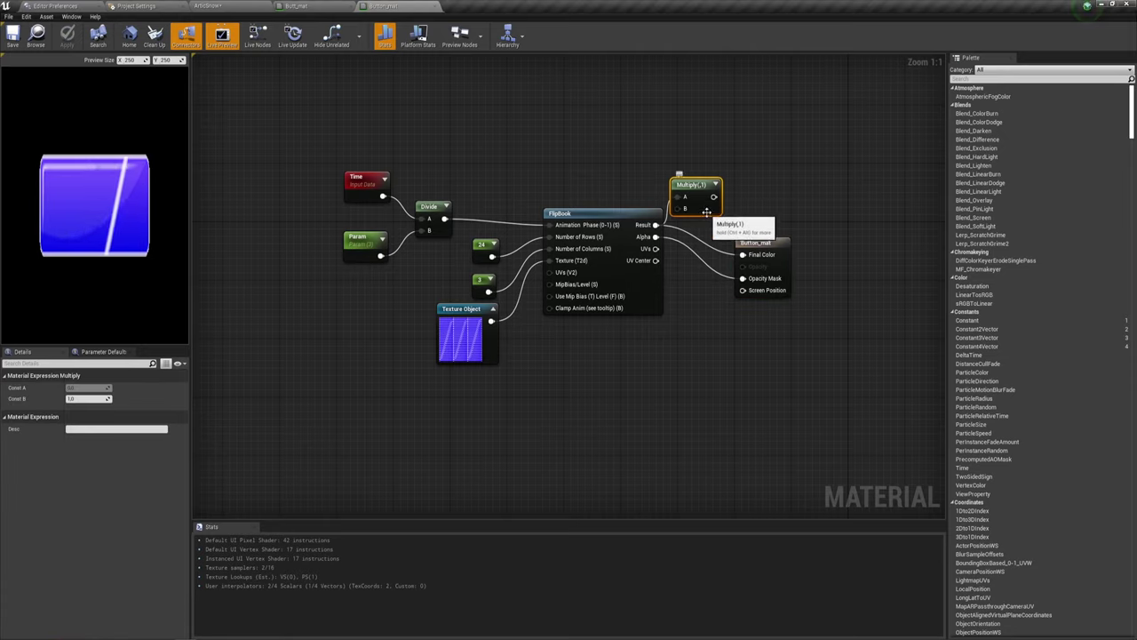
pyautogui.moveTo(775, 242)
pyautogui.mouseDown()
pyautogui.moveTo(846, 220)
pyautogui.moveTo(814, 232)
pyautogui.mouseUp()
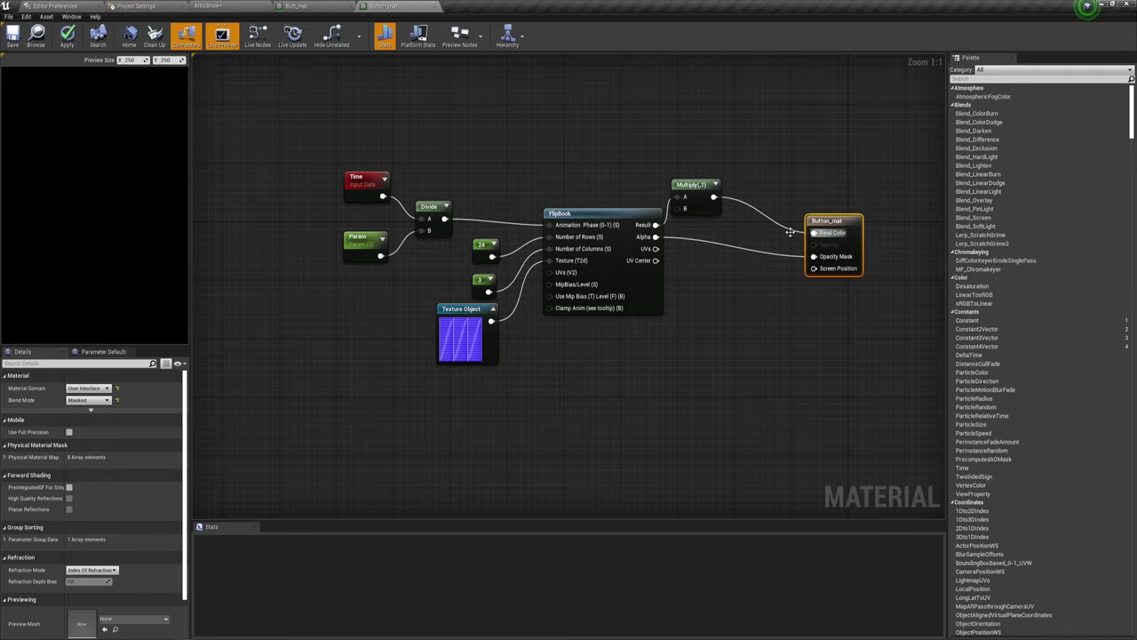
pyautogui.click(689, 209)
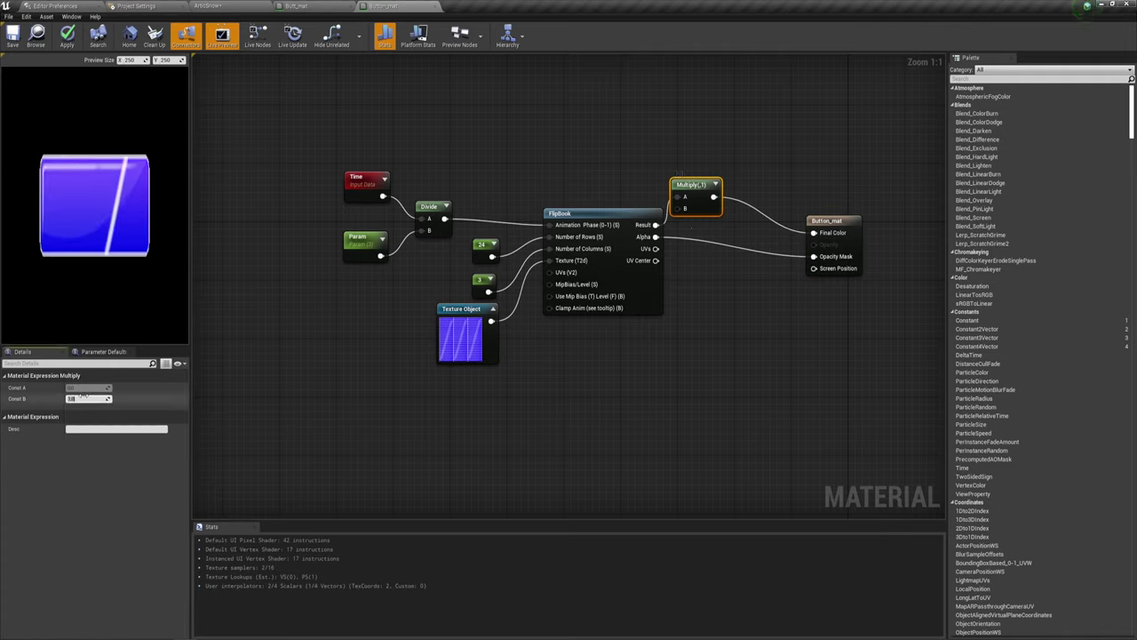
pyautogui.press('Return')
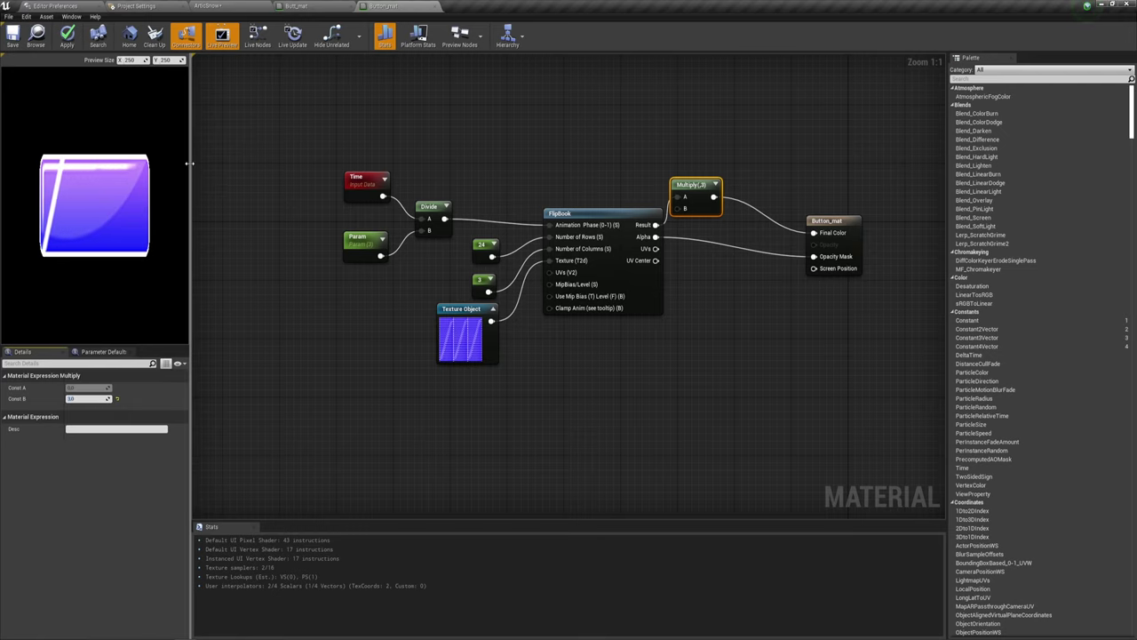
# Resize the material preview to a wide 455 × 83 shape.
pyautogui.moveTo(190, 165); pyautogui.dragTo(274, 166)
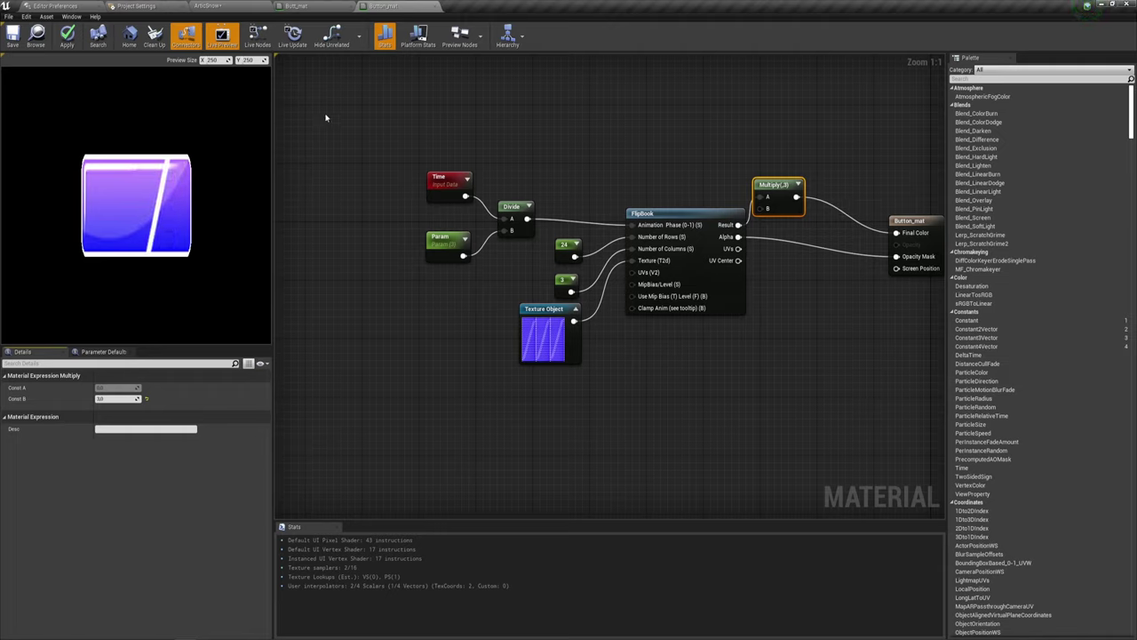
pyautogui.moveTo(247, 59); pyautogui.dragTo(247, 60)
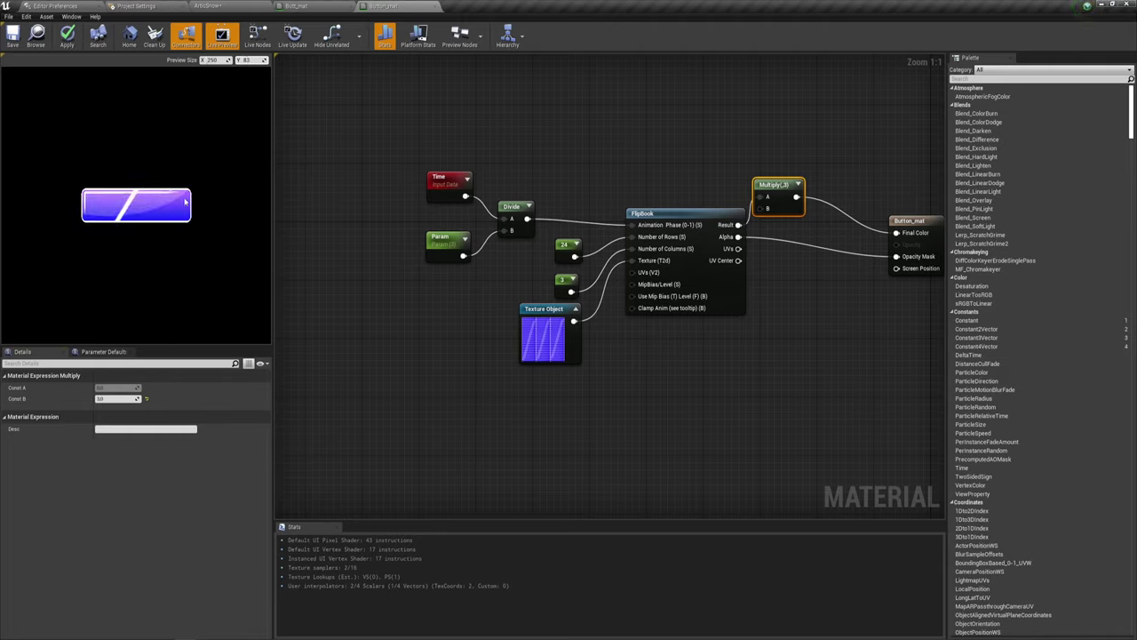
pyautogui.moveTo(397, 277); pyautogui.dragTo(345, 267, button='right')
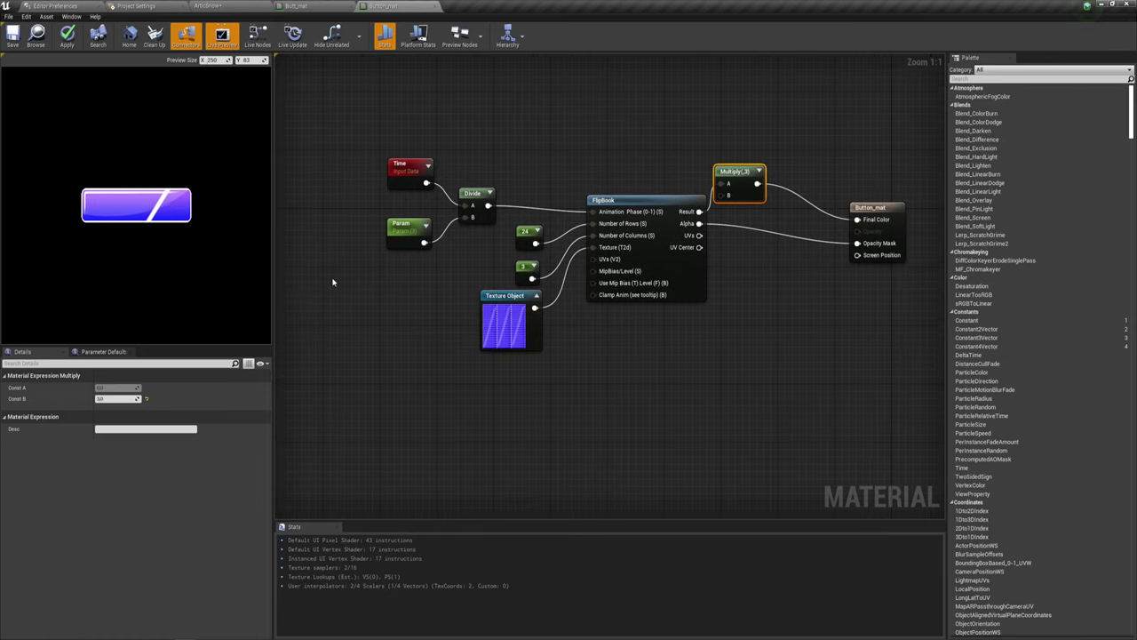
pyautogui.moveTo(229, 59); pyautogui.dragTo(208, 60)
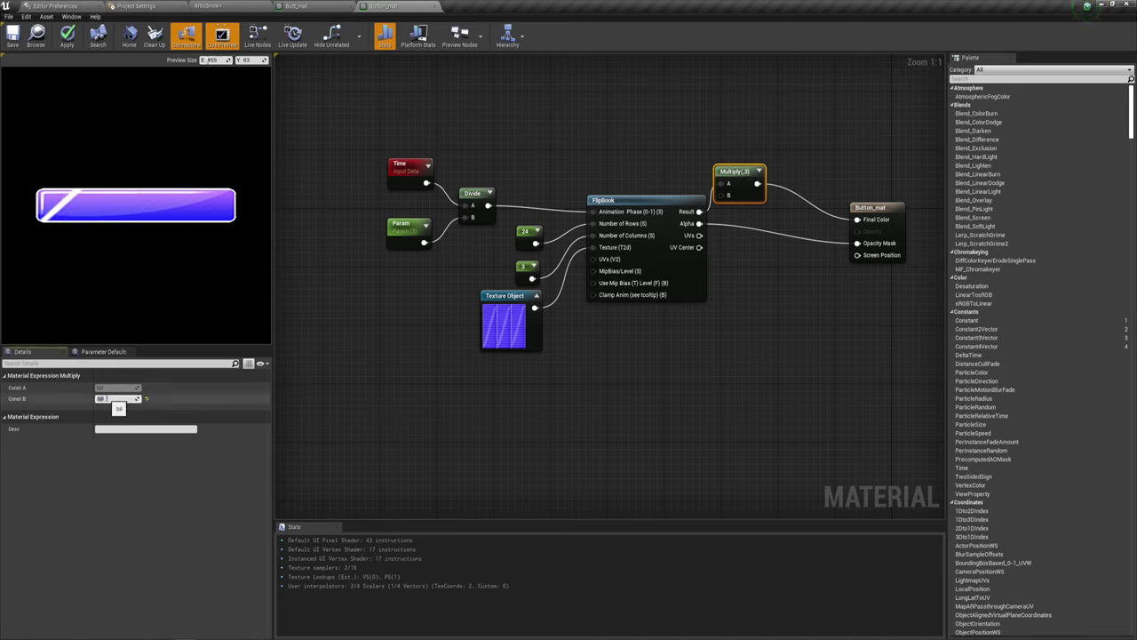
# Try a Multiply Const B of 50, then return it to 1.
pyautogui.write('50')
pyautogui.press('Return')
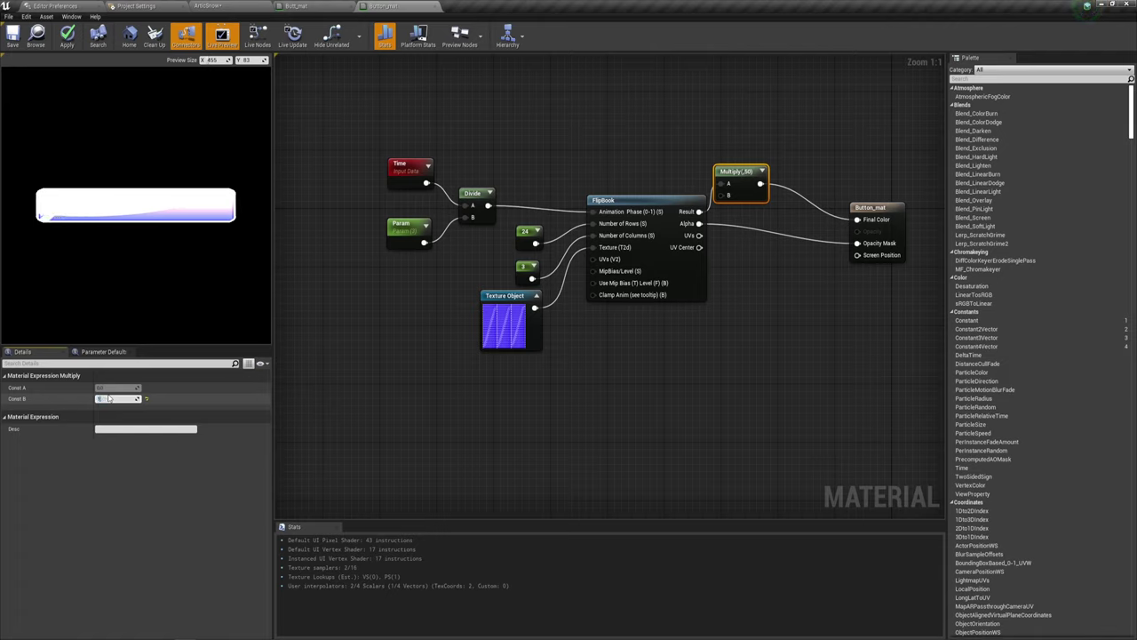
pyautogui.write('1')
pyautogui.press('Return')
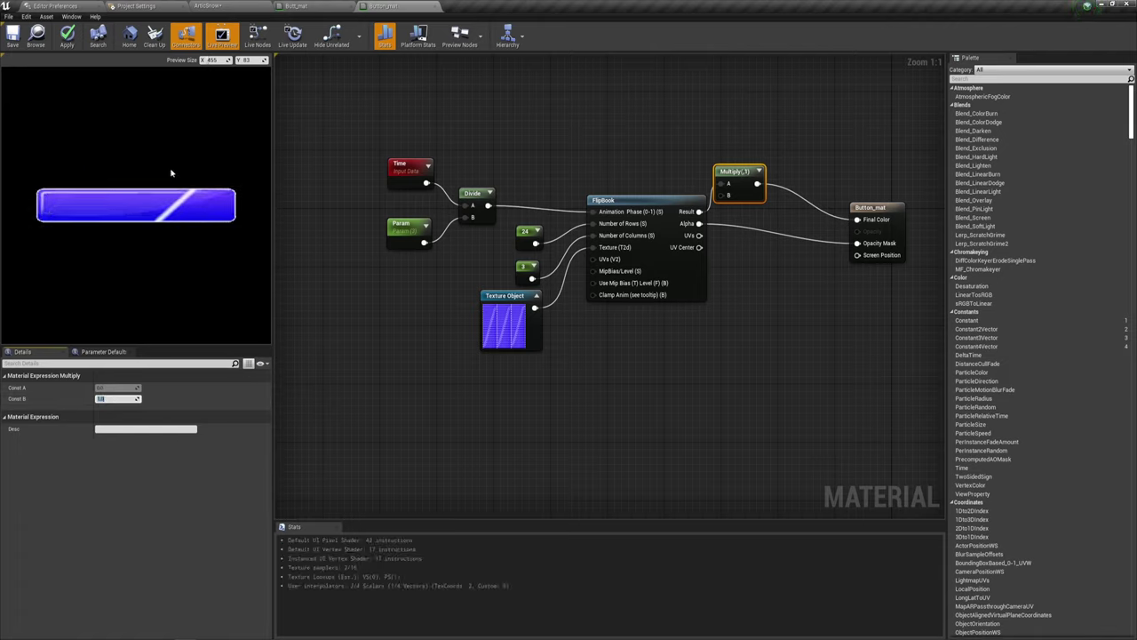
pyautogui.click(735, 301)
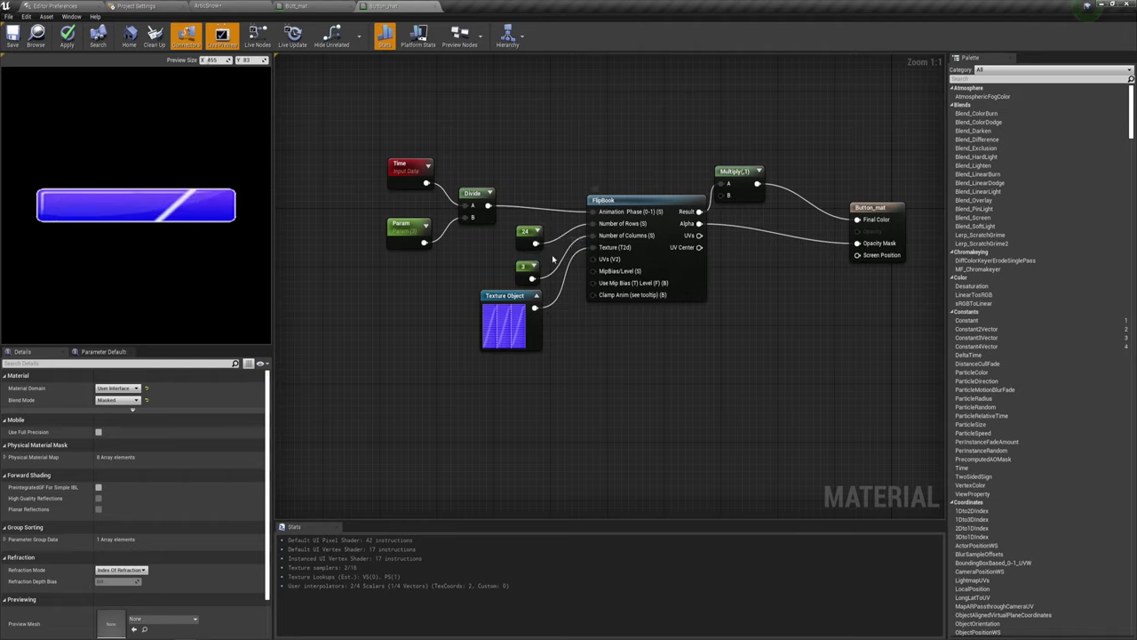
pyautogui.click(507, 302)
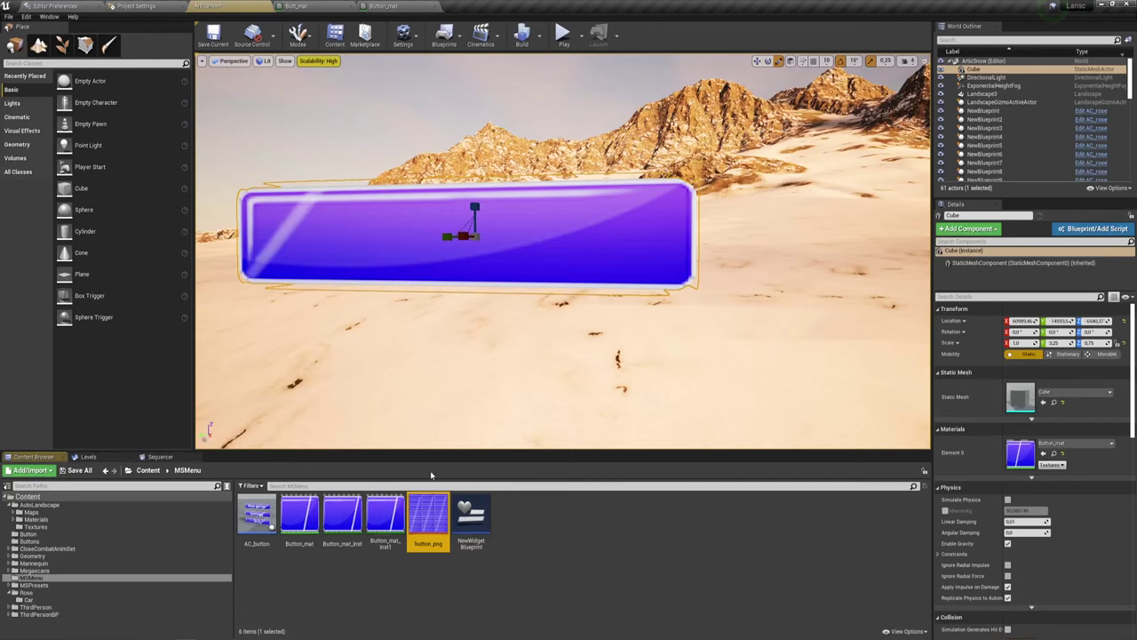
pyautogui.doubleClick(425, 515)
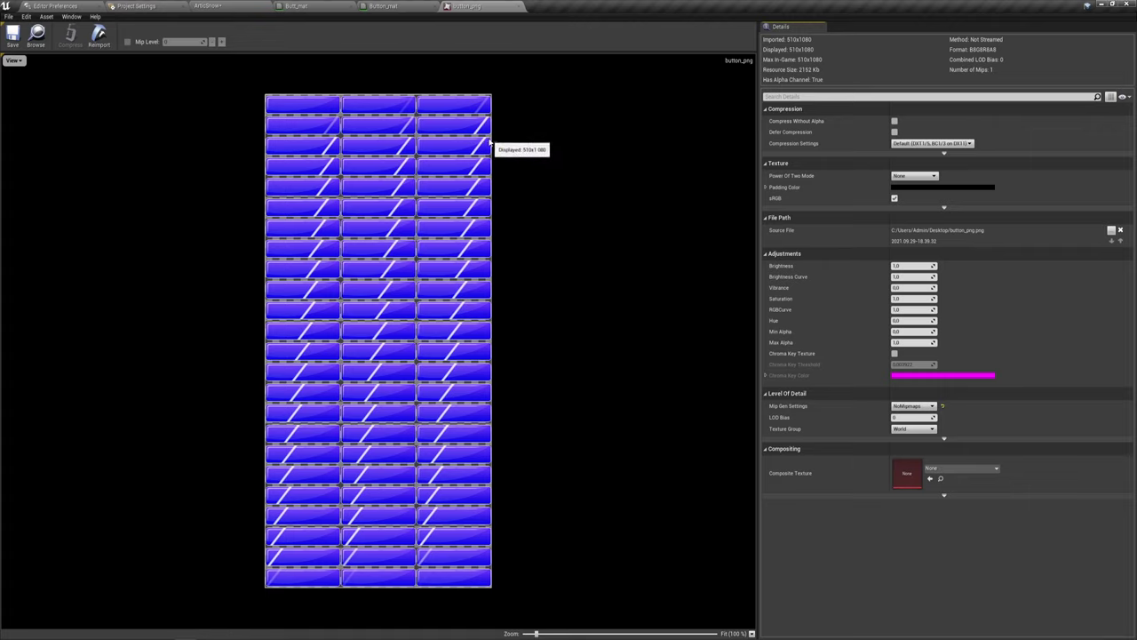
pyautogui.click(519, 7)
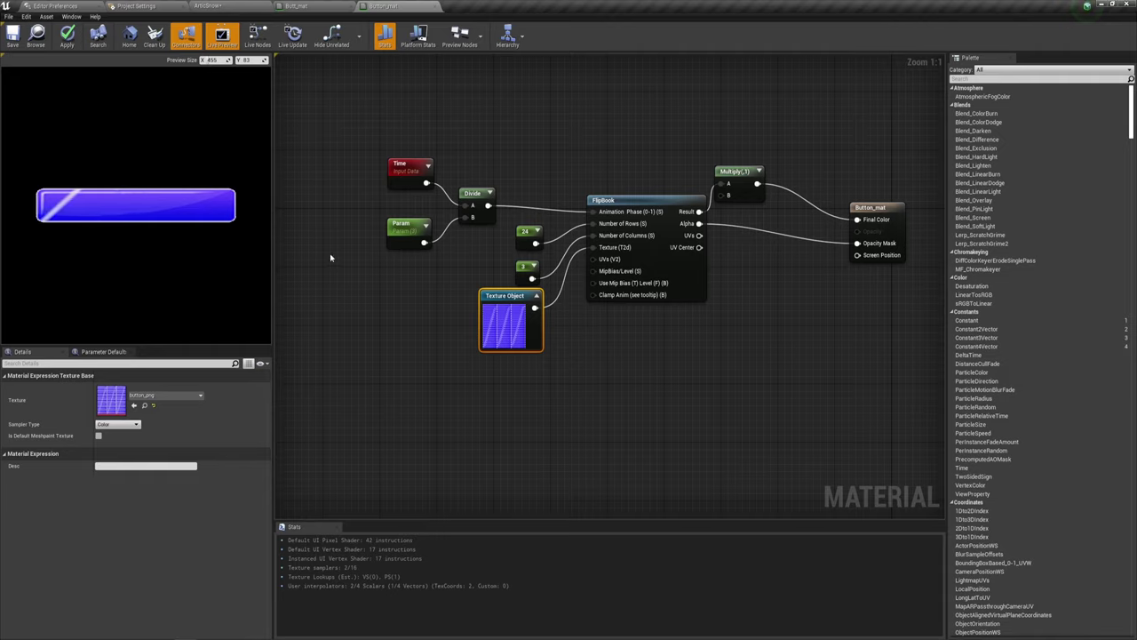
# Edit the Button_mat Param node's Default Value, entering 1 and committing the new default.
pyautogui.click(410, 232)
pyautogui.click(118, 417)
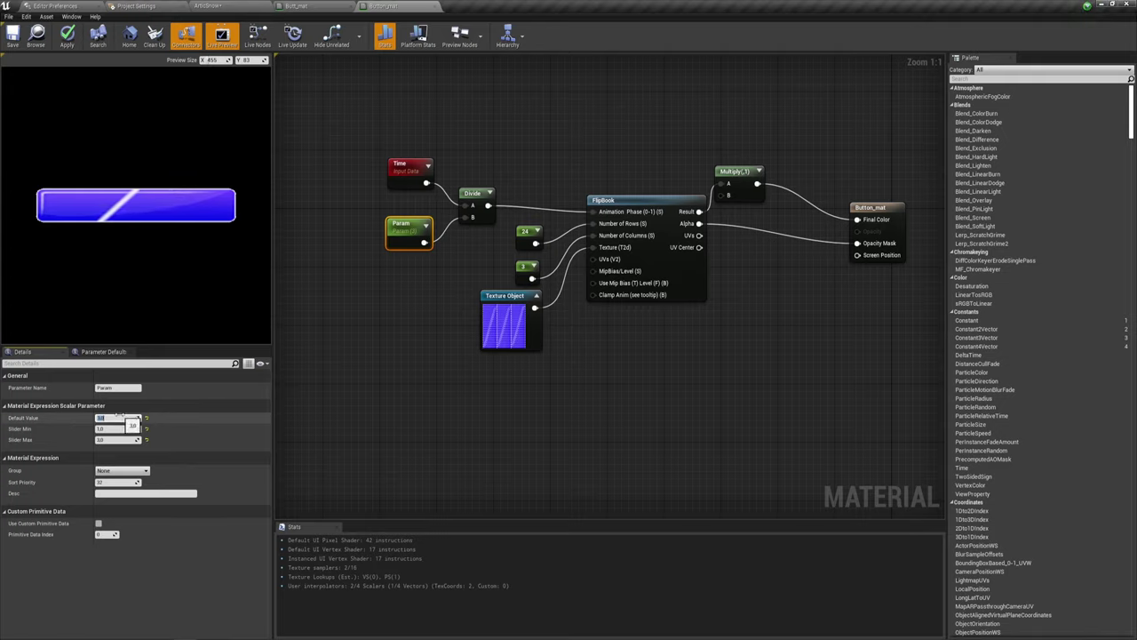
pyautogui.write('1')
pyautogui.press('Return')
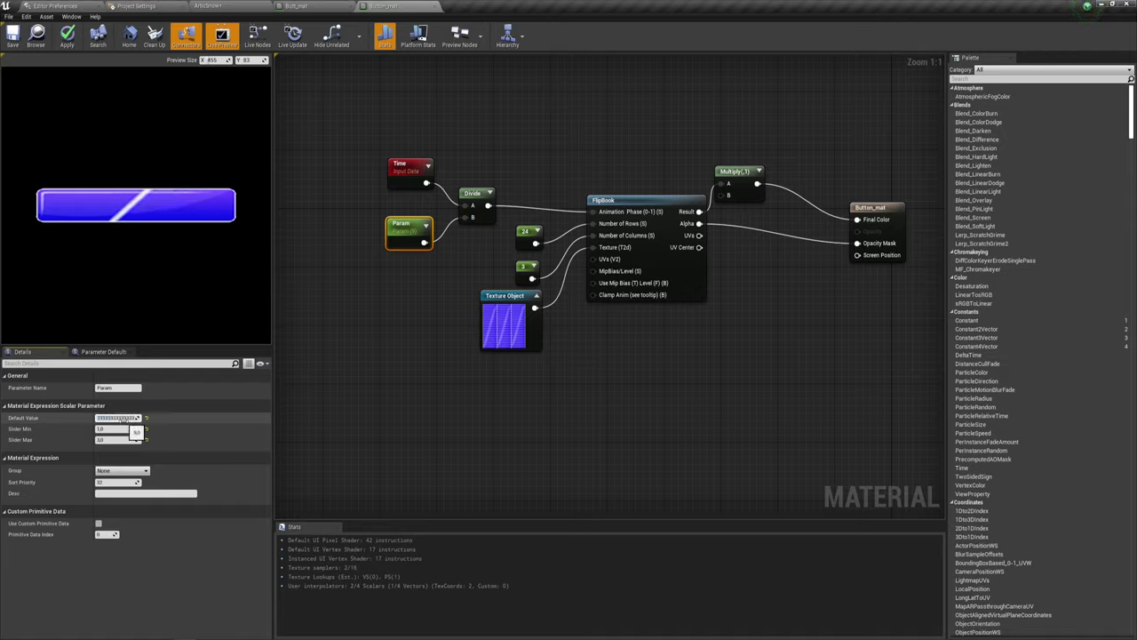
pyautogui.press('Return')
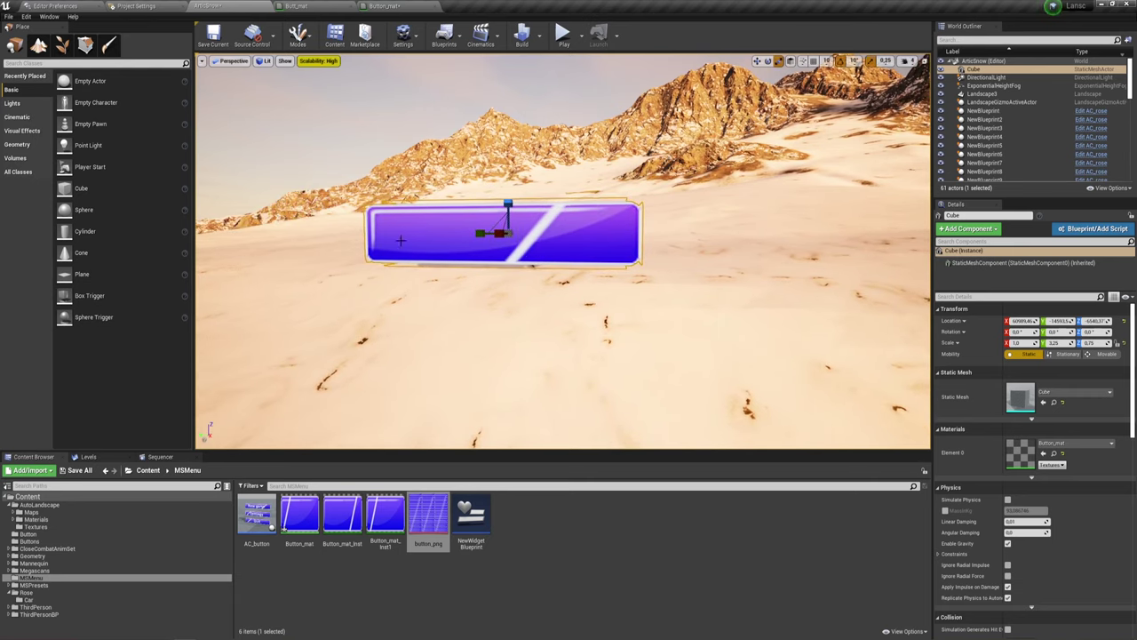
# Go back to the root Content folder via the Content Browser breadcrumb.
pyautogui.click(147, 470)
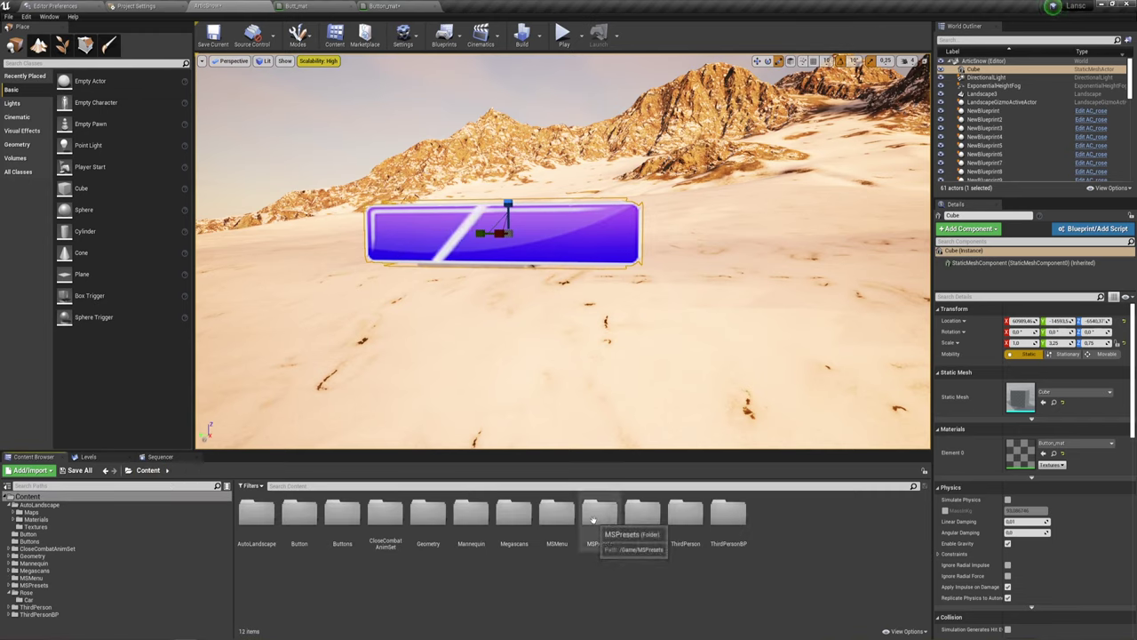